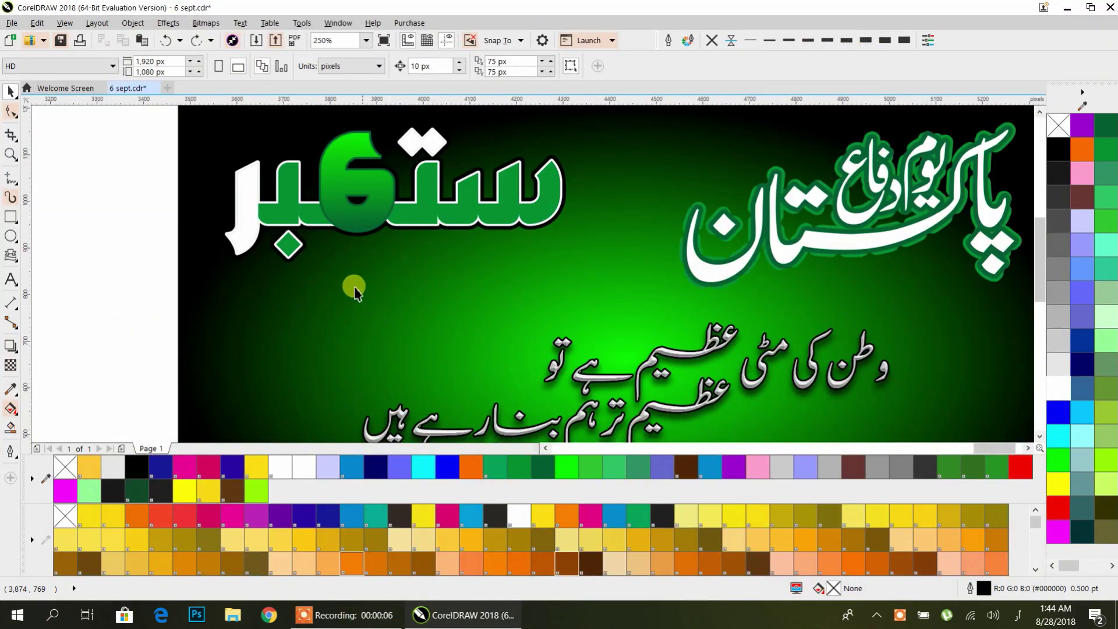
# Step: Move the fighter-jet banner off the page to directly beneath the dark green banner
pyautogui.scroll(-2, 344, 256)
pyautogui.moveTo(353, 249); pyautogui.dragTo(357, 235)
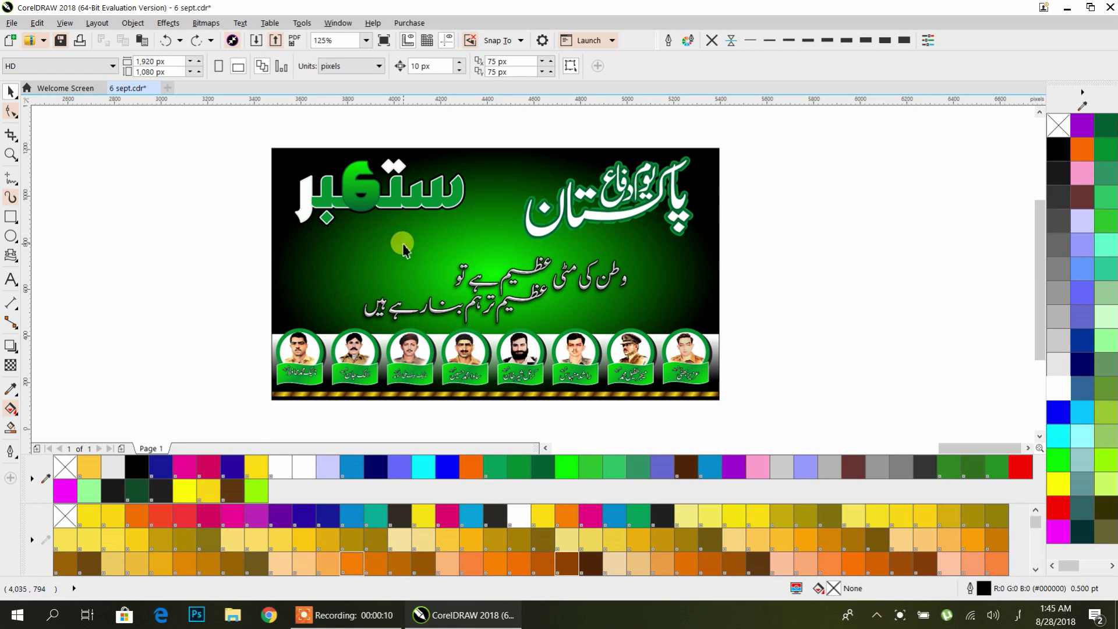
pyautogui.moveTo(327, 285); pyautogui.dragTo(637, 256)
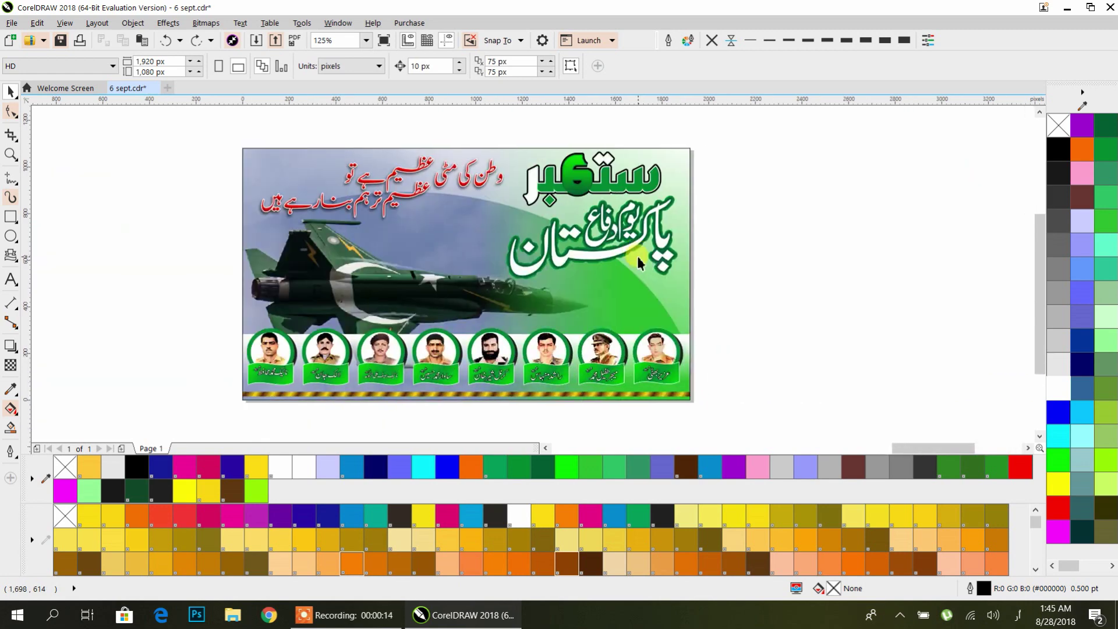
pyautogui.scroll(-2, 637, 257)
pyautogui.moveTo(670, 270); pyautogui.dragTo(373, 267)
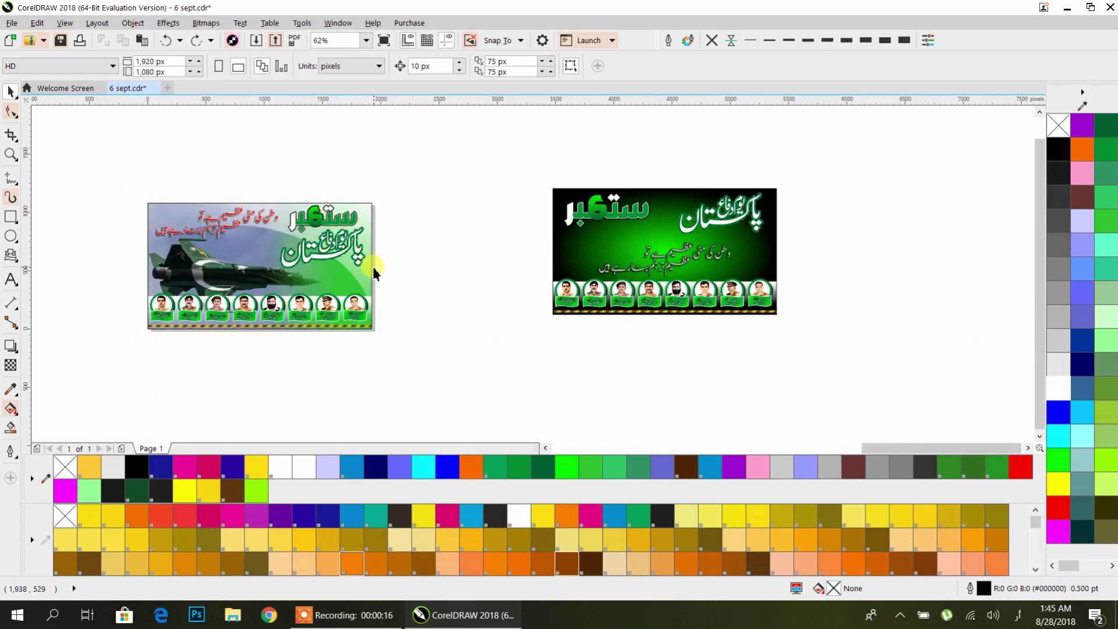
pyautogui.moveTo(117, 181); pyautogui.dragTo(391, 333)
pyautogui.moveTo(323, 220); pyautogui.dragTo(727, 343)
pyautogui.click(837, 316)
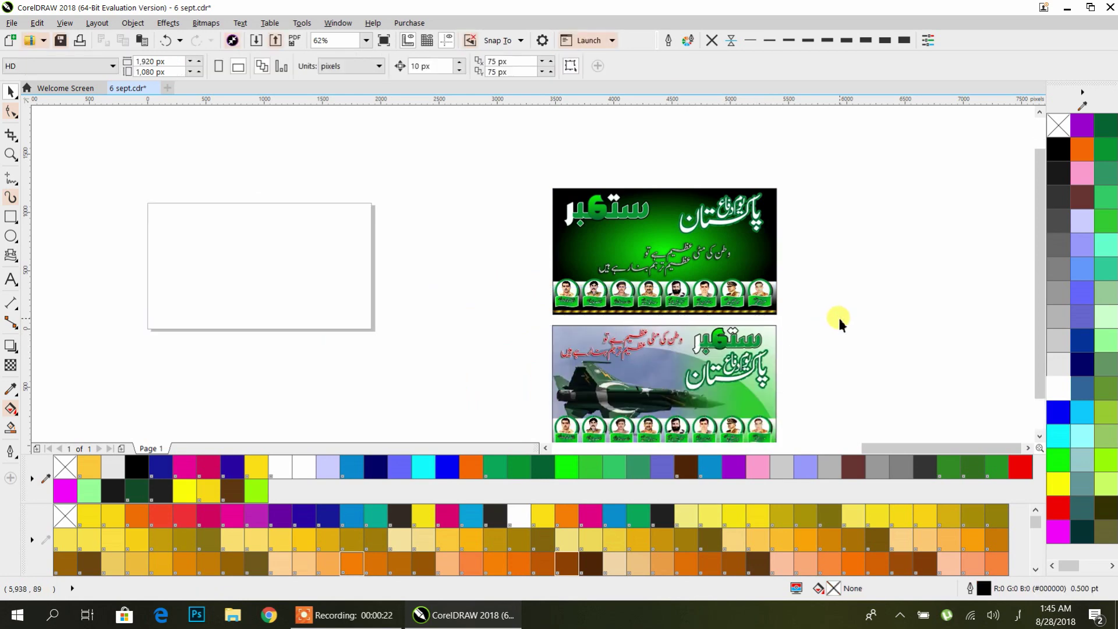
pyautogui.moveTo(451, 237); pyautogui.dragTo(559, 235)
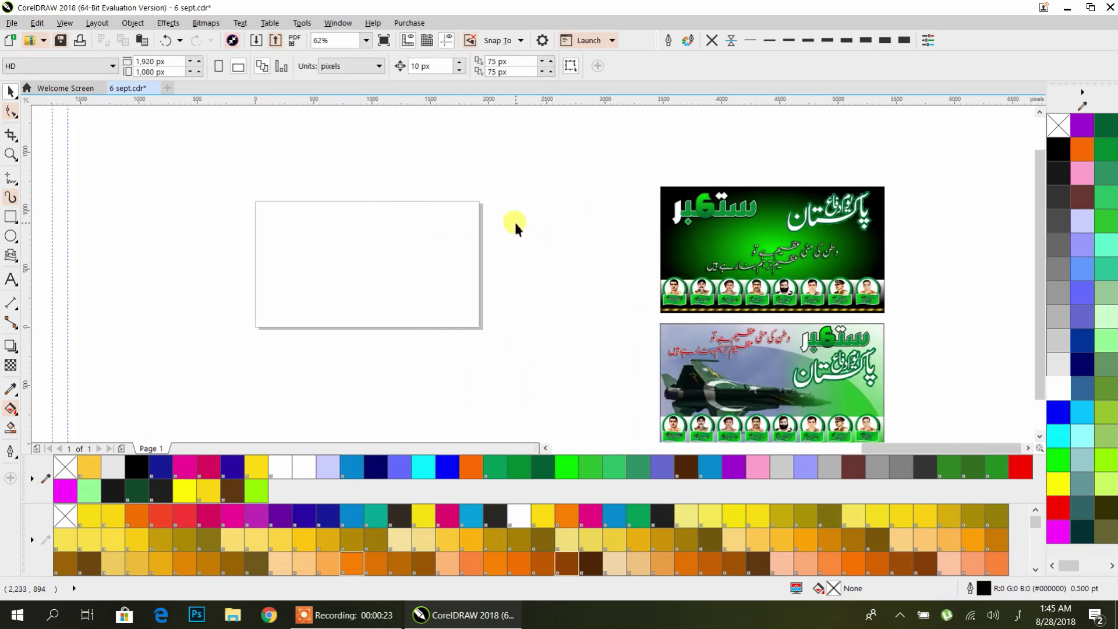
# Step: Change the page size preset to Letter
pyautogui.click(55, 63)
pyautogui.click(50, 96)
pyautogui.scroll(-2, 482, 233)
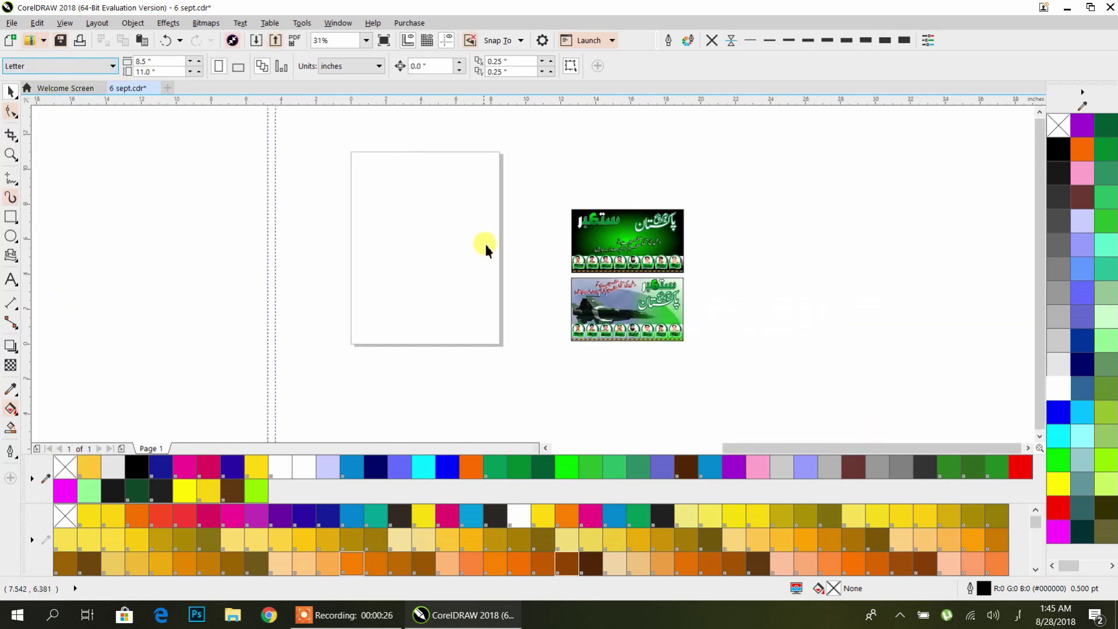
# Step: Delete the two vertical guidelines beside the empty page
pyautogui.click(282, 247)
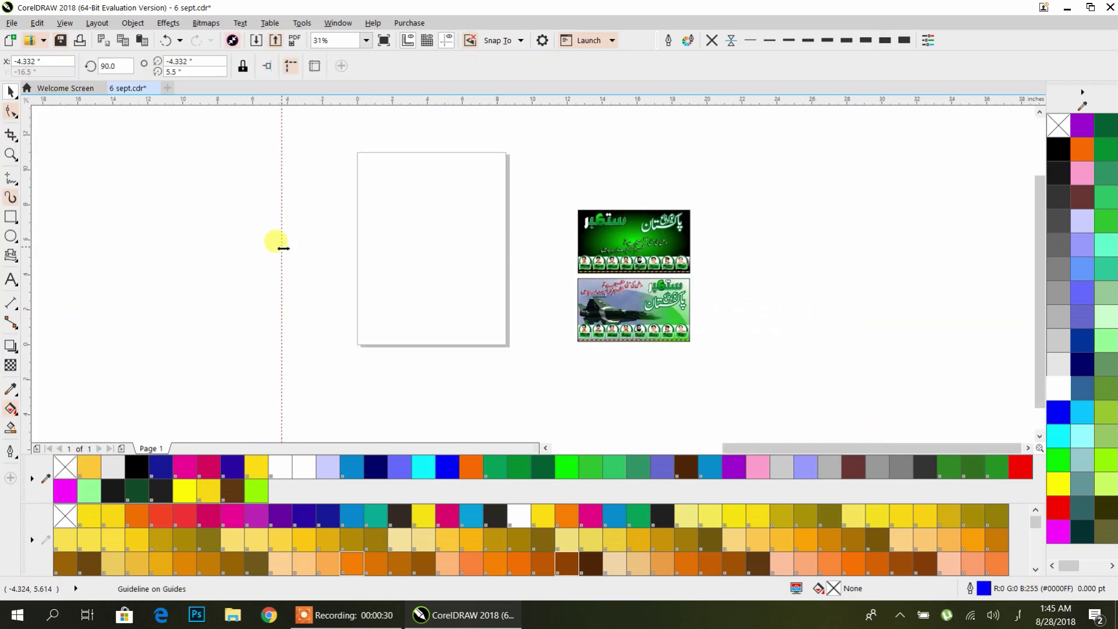
pyautogui.press('Delete')
pyautogui.hotkey('ctrl', 'z')
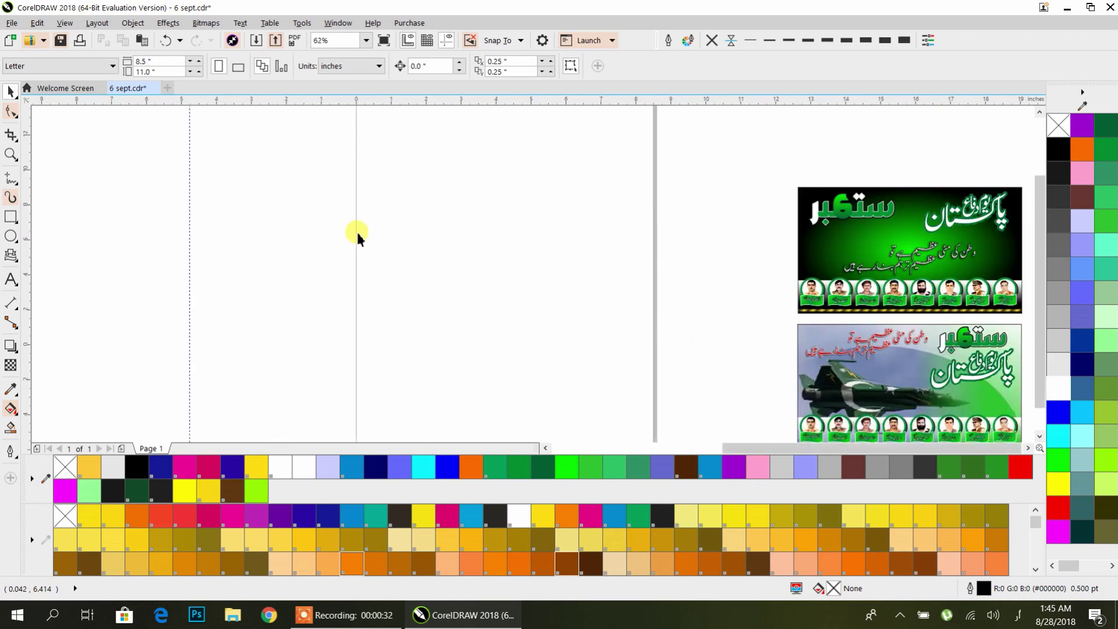
pyautogui.click(274, 235)
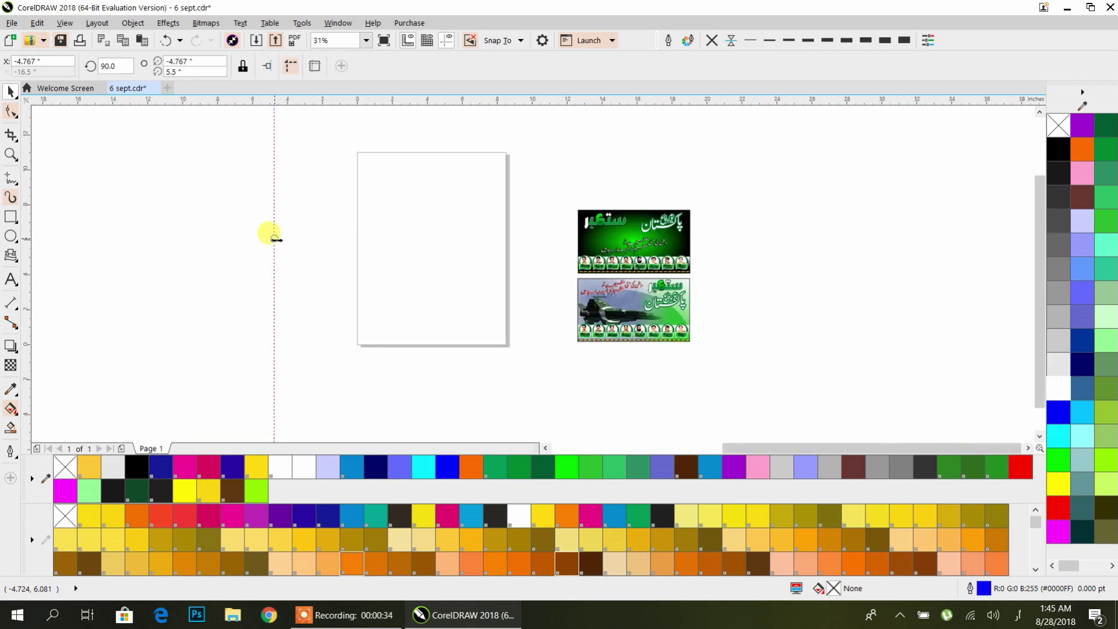
pyautogui.press('Delete')
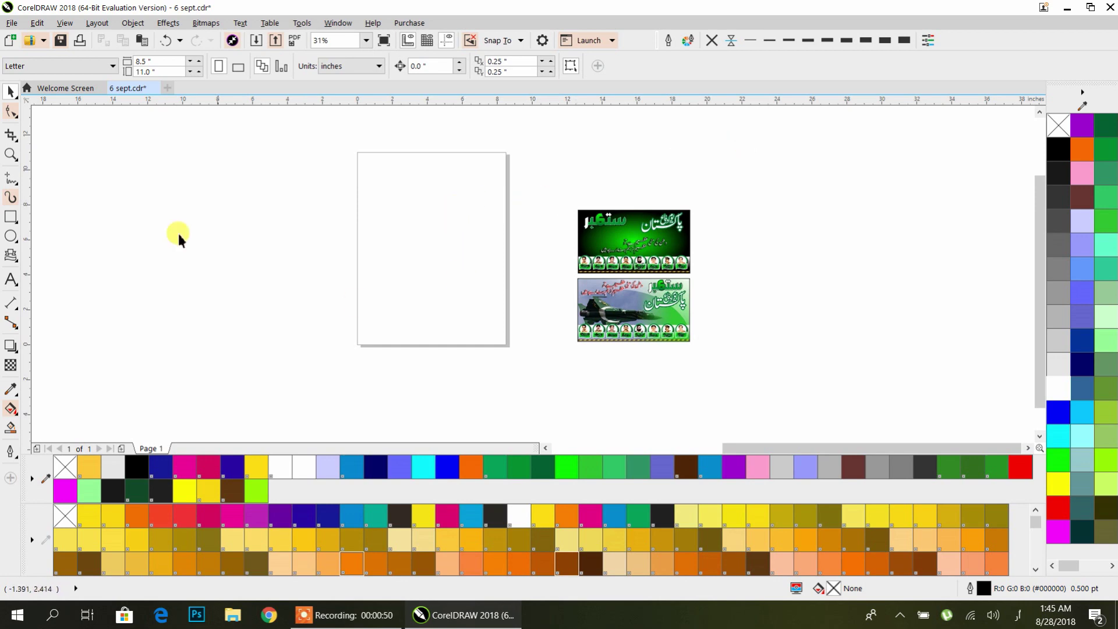
# Step: Set the document units to pixels and the page size to 1920 by 1080 px
pyautogui.click(334, 65)
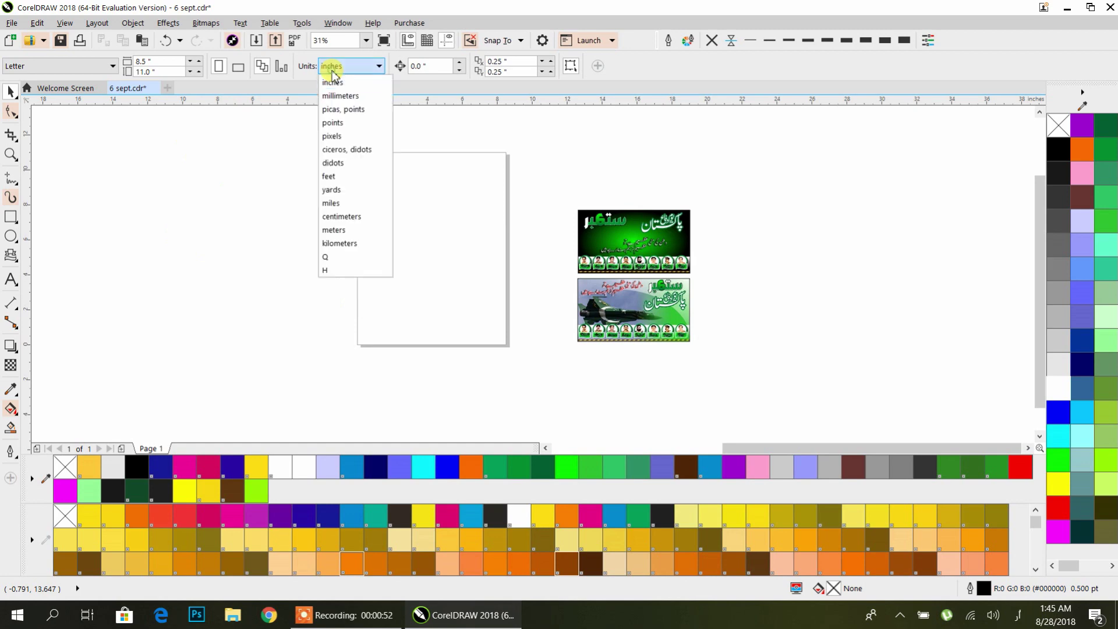
pyautogui.click(345, 138)
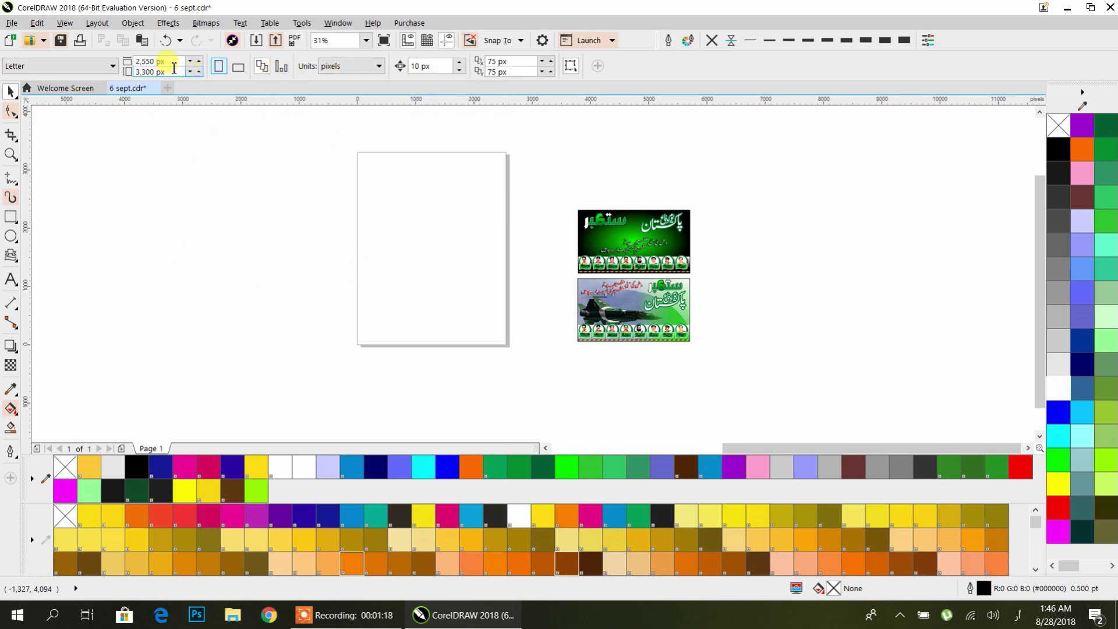
pyautogui.click(166, 61)
pyautogui.write('1920')
pyautogui.press('Tab')
pyautogui.write('1080')
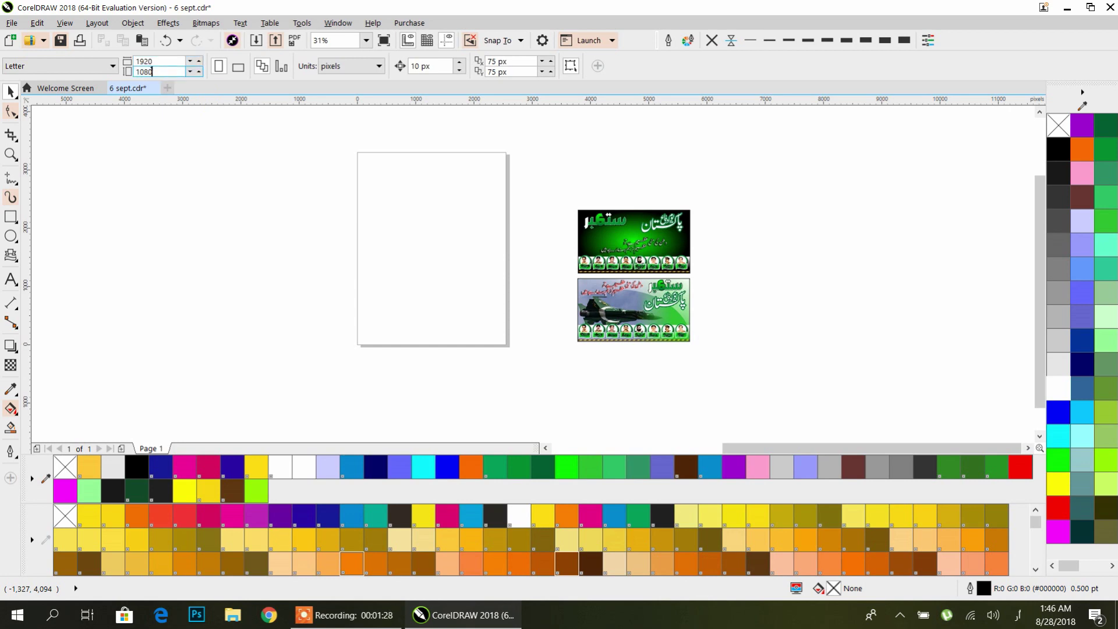
pyautogui.press('Return')
pyautogui.scroll(2, 442, 260)
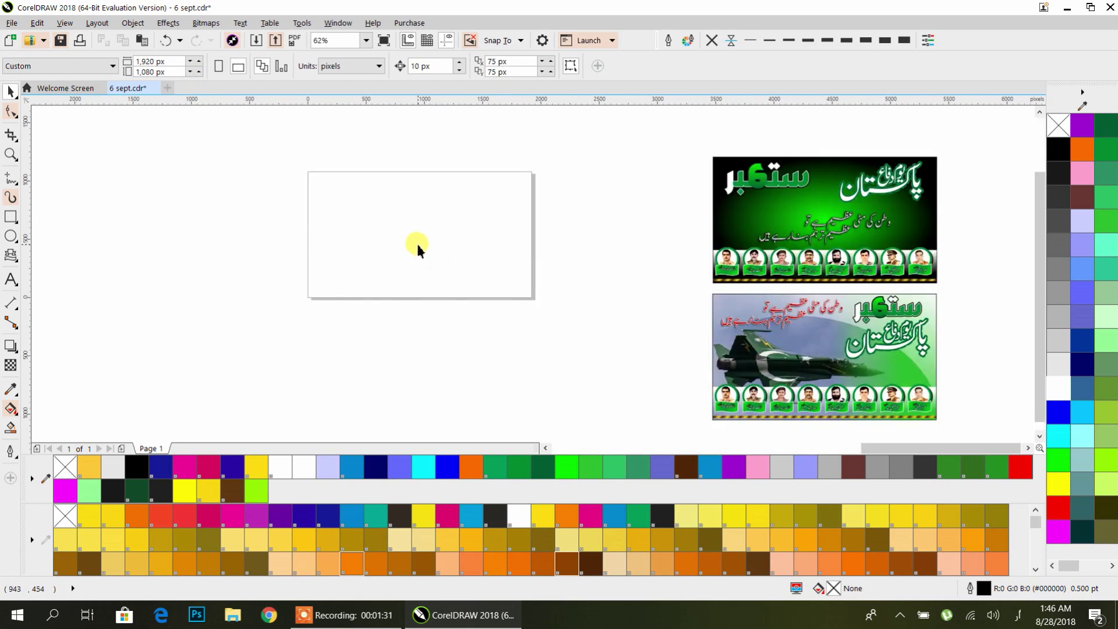
# Step: Move both banners farther from the page and place a copy of the dark green banner in the gap
pyautogui.moveTo(687, 148); pyautogui.dragTo(951, 292)
pyautogui.scroll(-2, 703, 231)
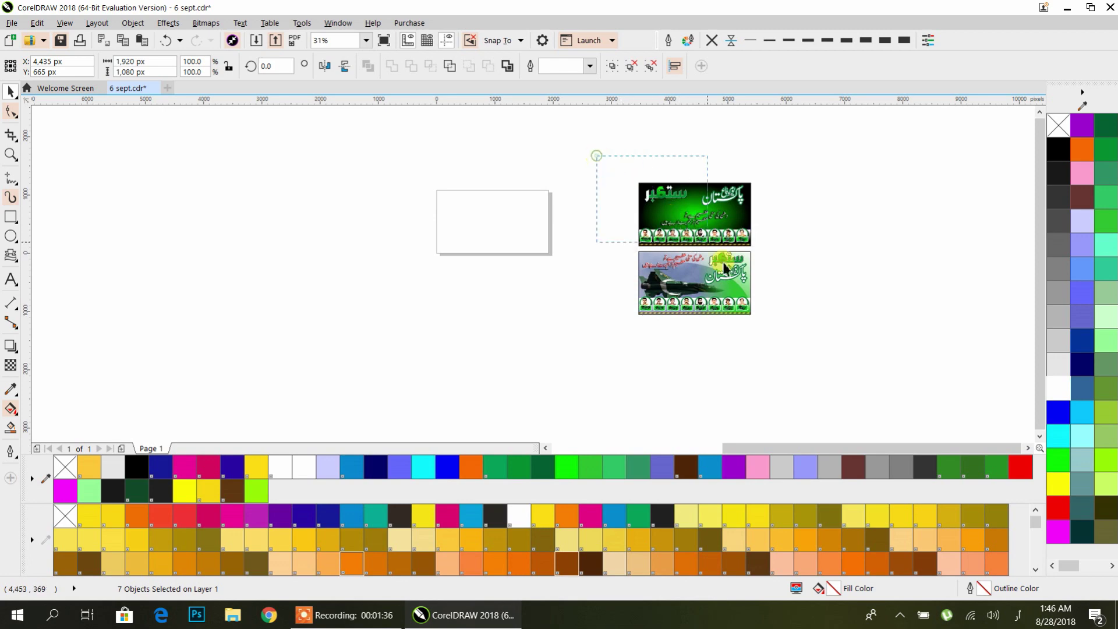
pyautogui.moveTo(722, 274); pyautogui.dragTo(969, 267)
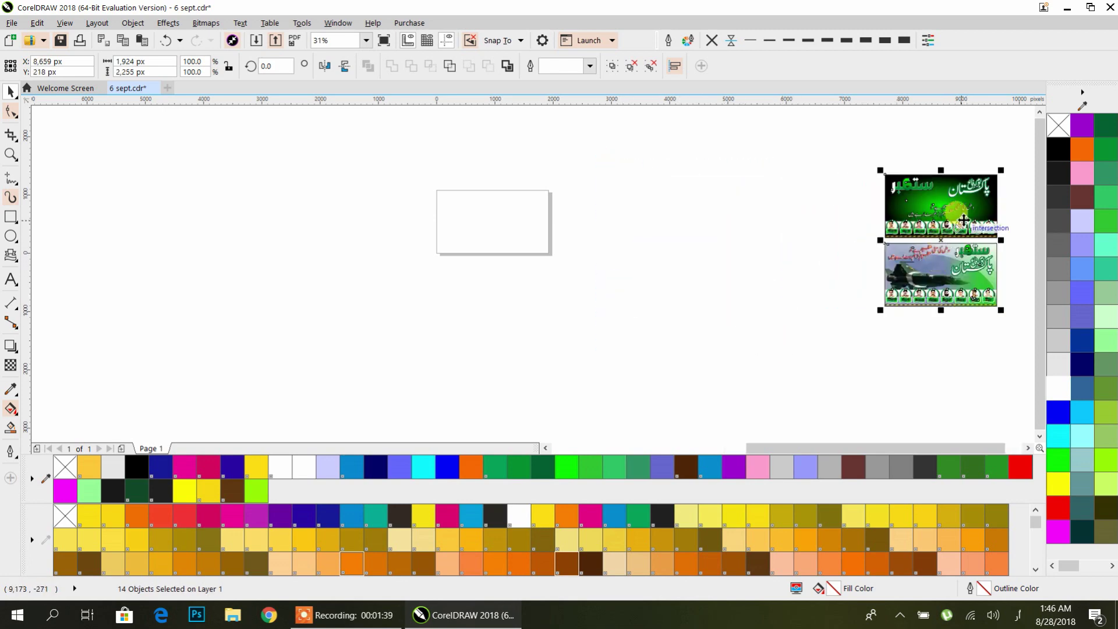
pyautogui.moveTo(854, 149); pyautogui.dragTo(748, 229)
pyautogui.click(522, 138)
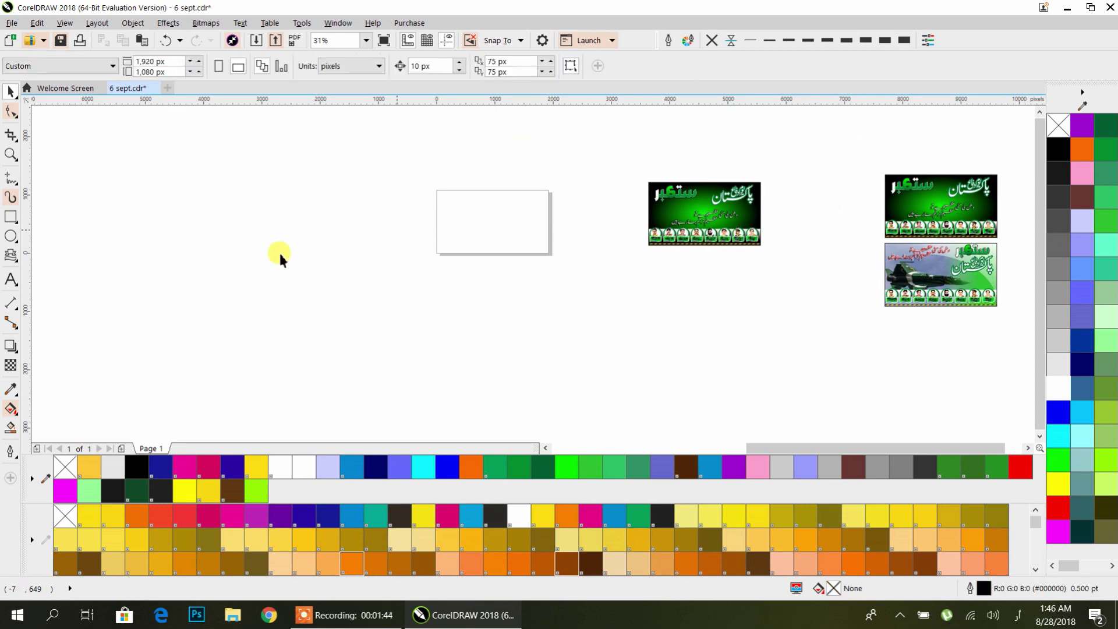
# Step: Pull the PowerClip background rectangle off the copied banner and delete it
pyautogui.moveTo(664, 215); pyautogui.dragTo(747, 139)
pyautogui.scroll(1, 703, 203)
pyautogui.moveTo(703, 204); pyautogui.dragTo(527, 274)
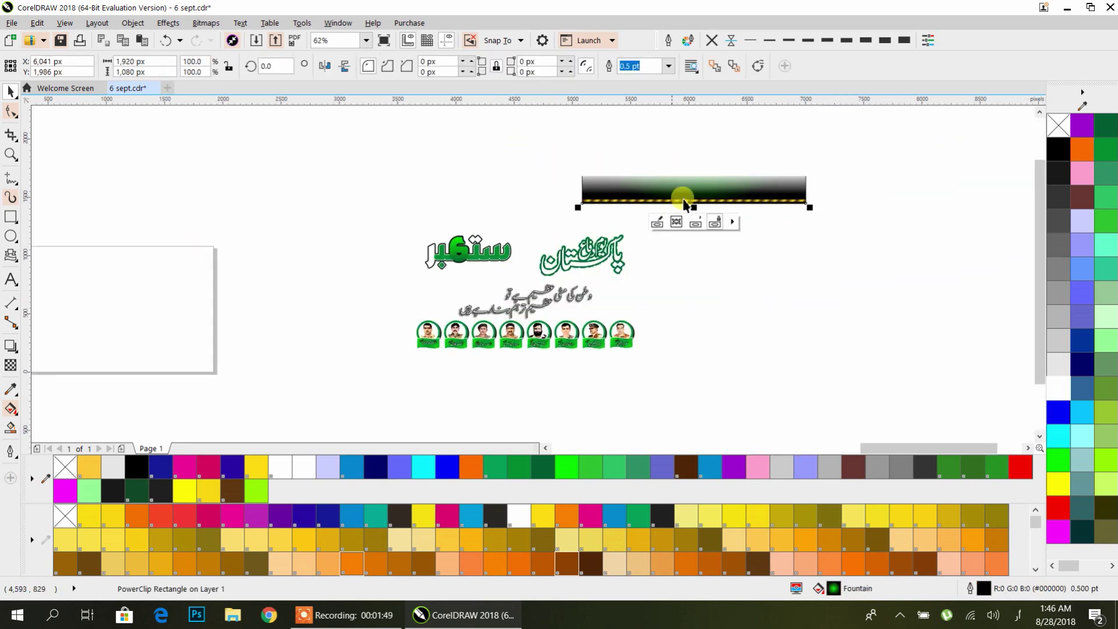
pyautogui.press('Delete')
# Step: Examine the outlined ستمبر title with the embedded 6 in the copied banner elements
pyautogui.moveTo(619, 266); pyautogui.dragTo(825, 238)
pyautogui.click(739, 306)
pyautogui.click(667, 228)
pyautogui.scroll(4, 667, 227)
pyautogui.click(349, 241)
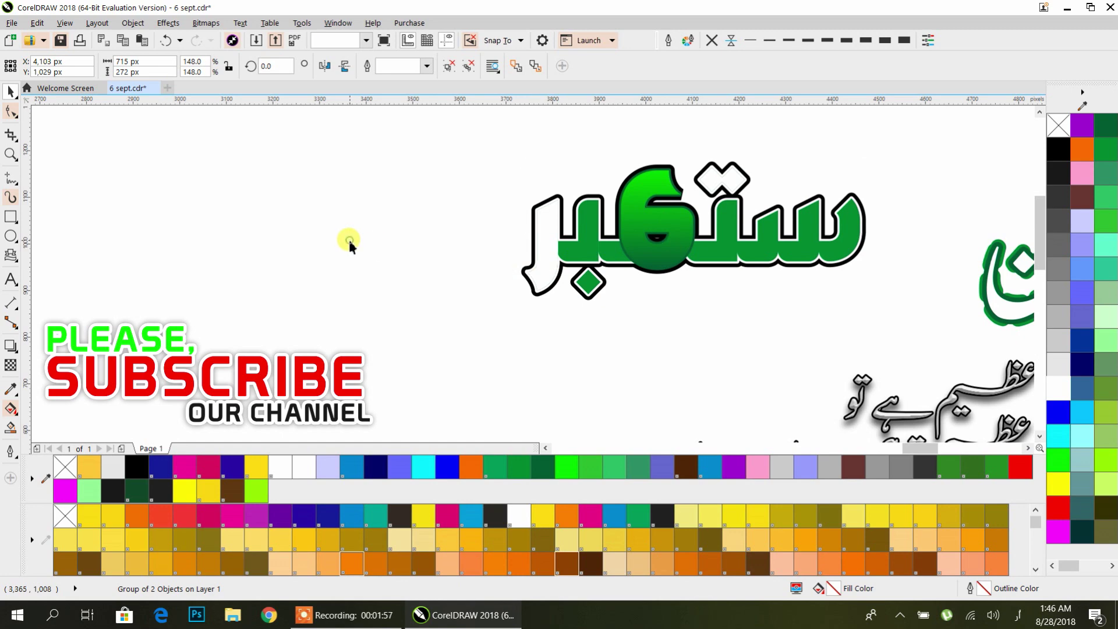
pyautogui.scroll(-3, 384, 241)
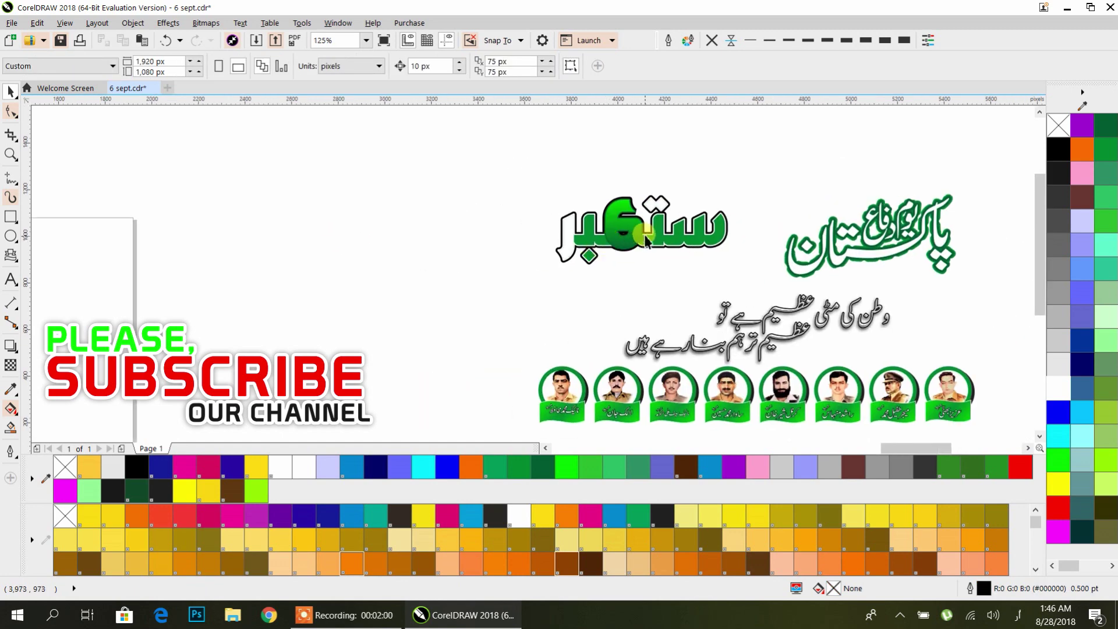
pyautogui.scroll(5, 644, 237)
pyautogui.scroll(-2, 621, 187)
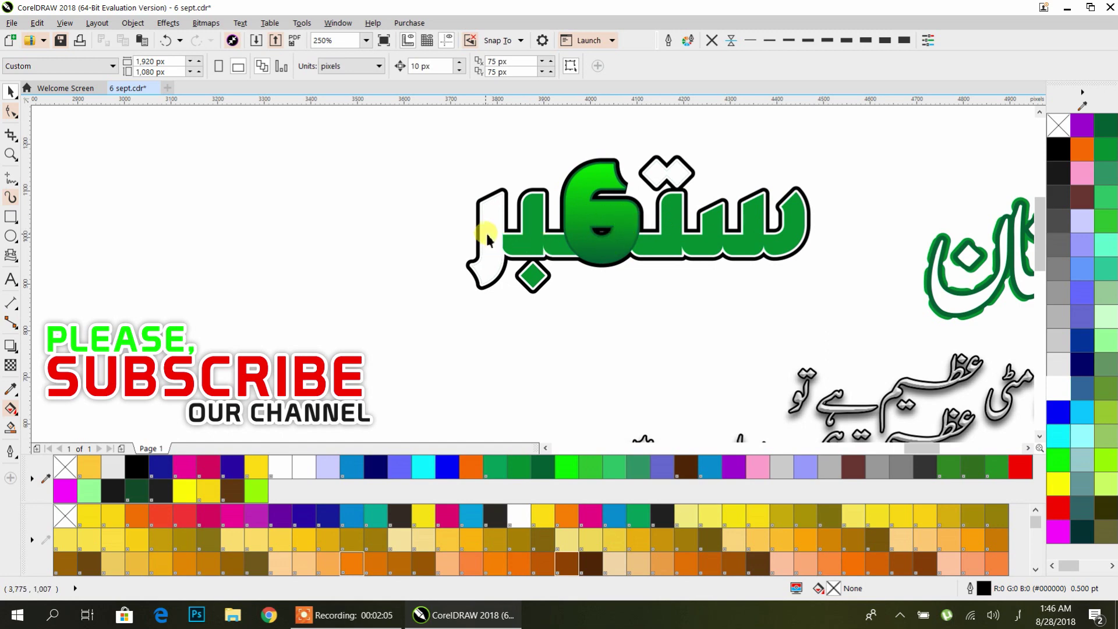
pyautogui.scroll(-2, 483, 235)
pyautogui.moveTo(541, 256); pyautogui.dragTo(681, 269)
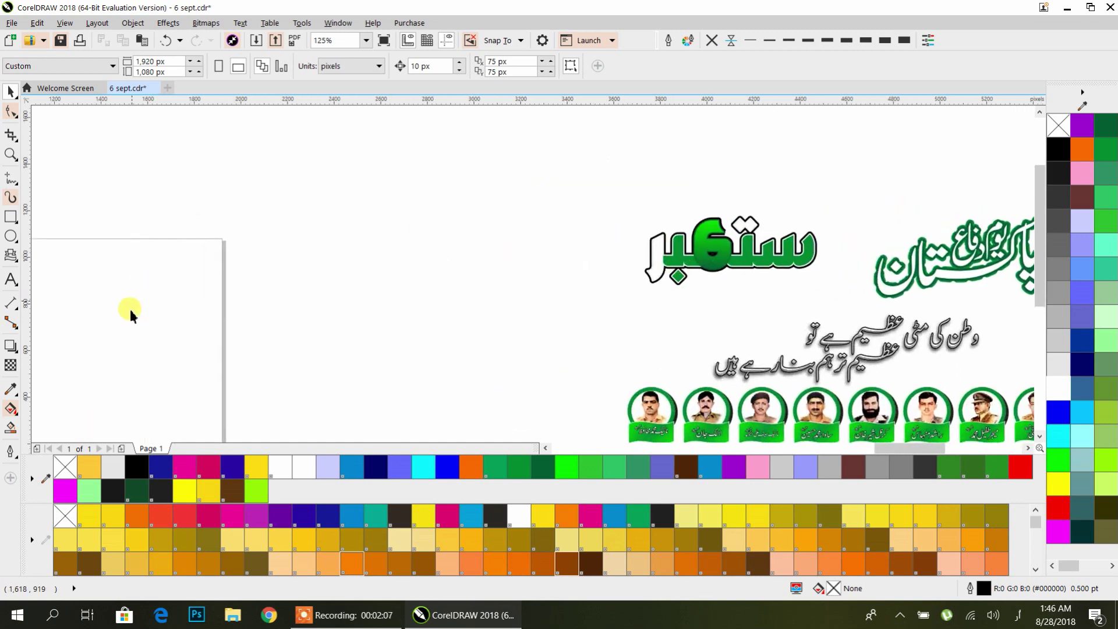
# Step: Switch the input language to the Urdu Pakistan keyboard and add the artistic text ستمبر between the page and the finished title
pyautogui.click(11, 280)
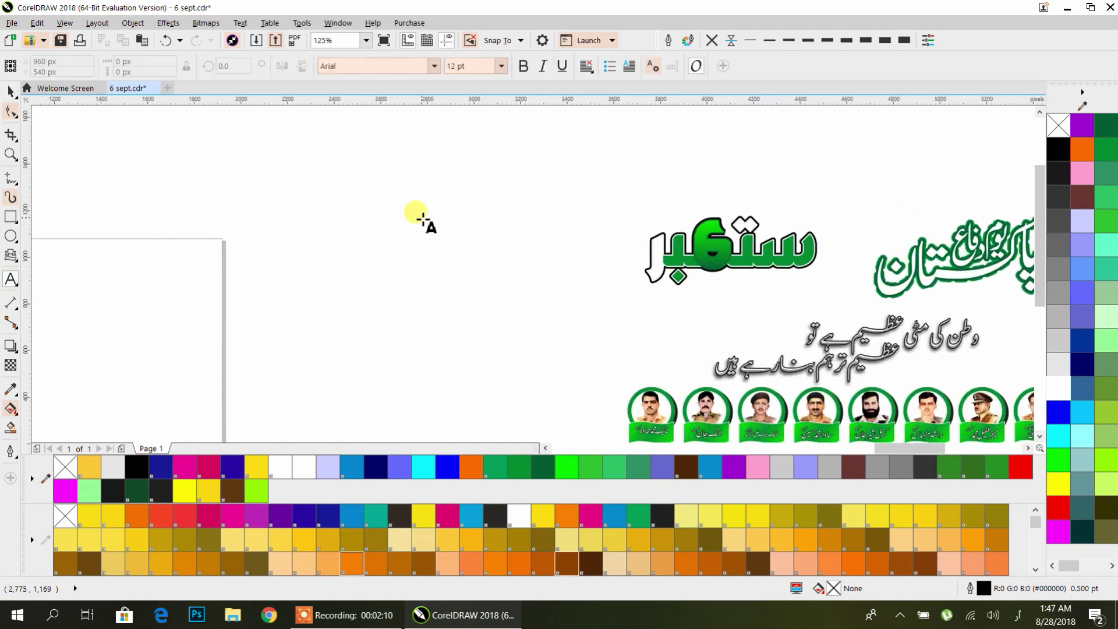
pyautogui.click(1010, 616)
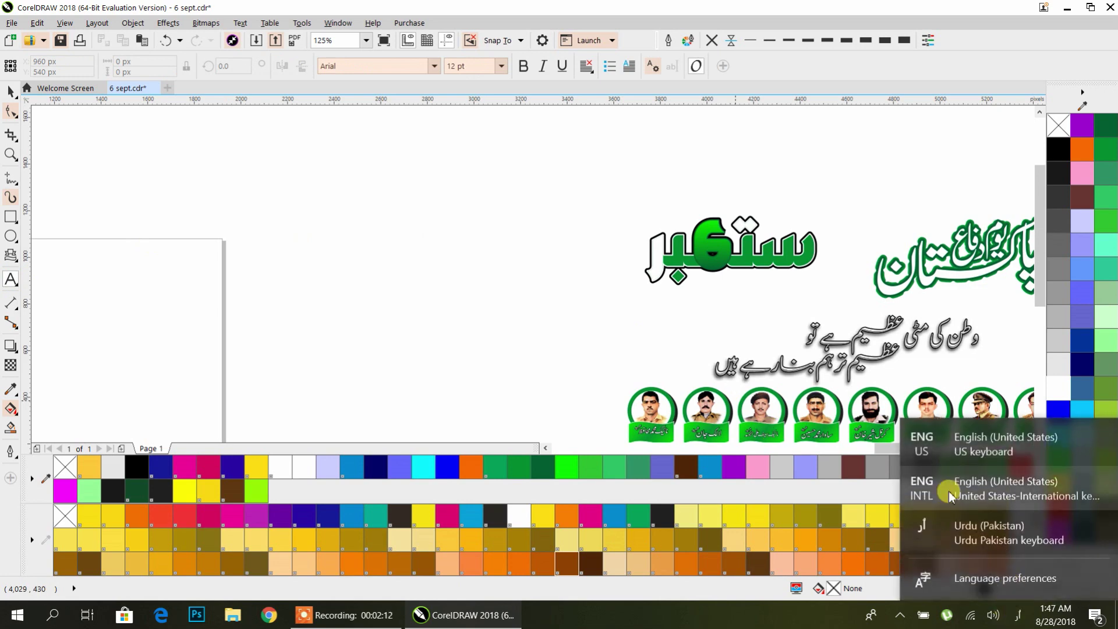
pyautogui.click(953, 546)
pyautogui.click(440, 224)
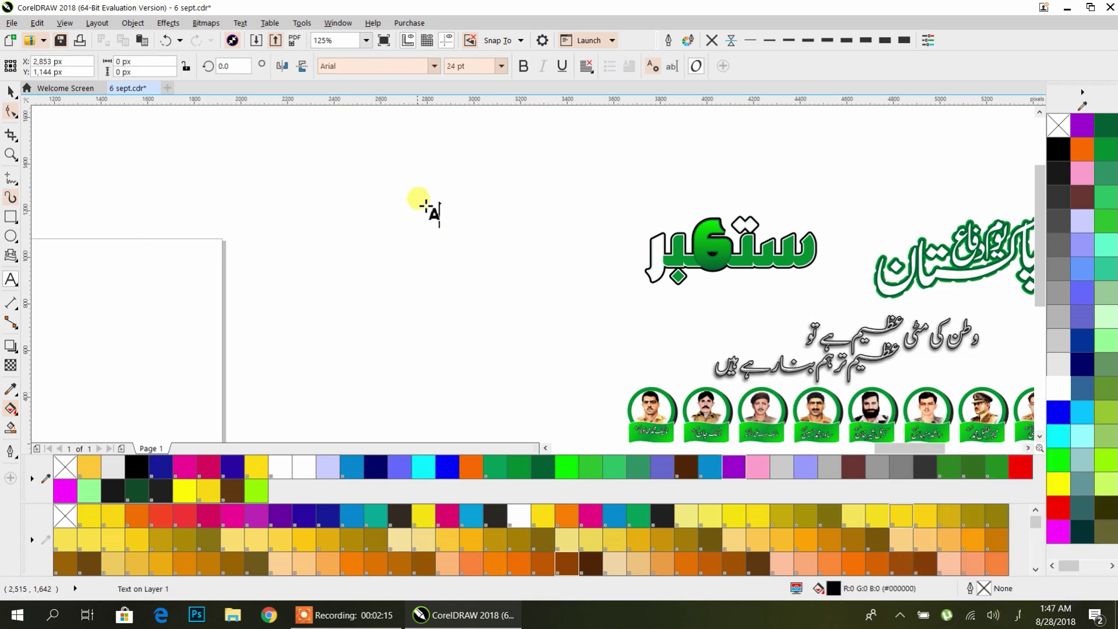
pyautogui.write('ستمبر')
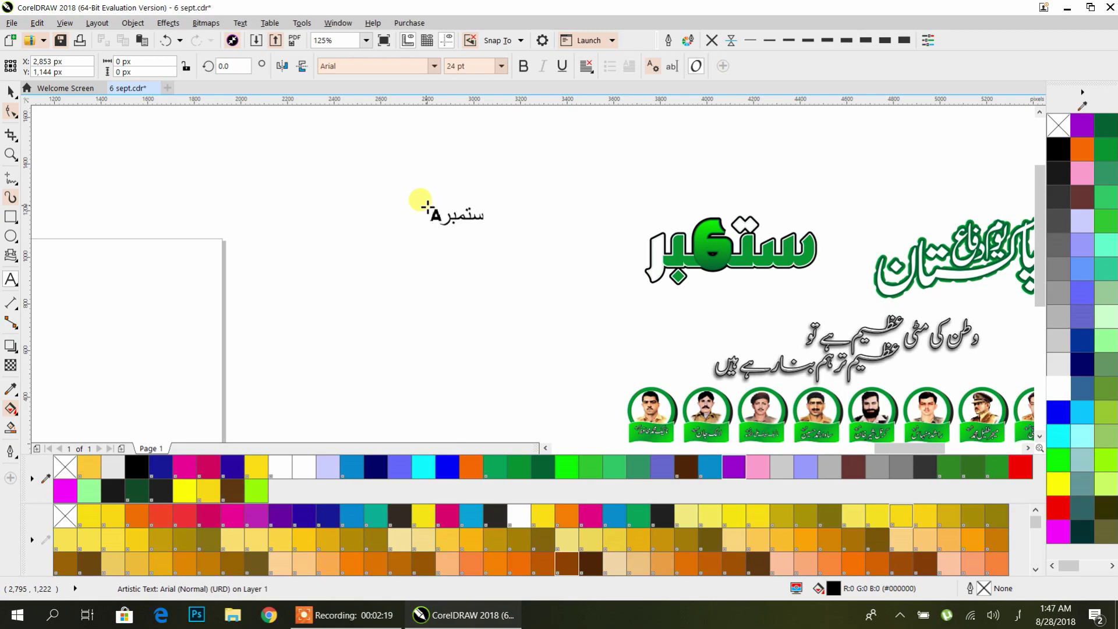
pyautogui.hotkey('ctrl', 'space')
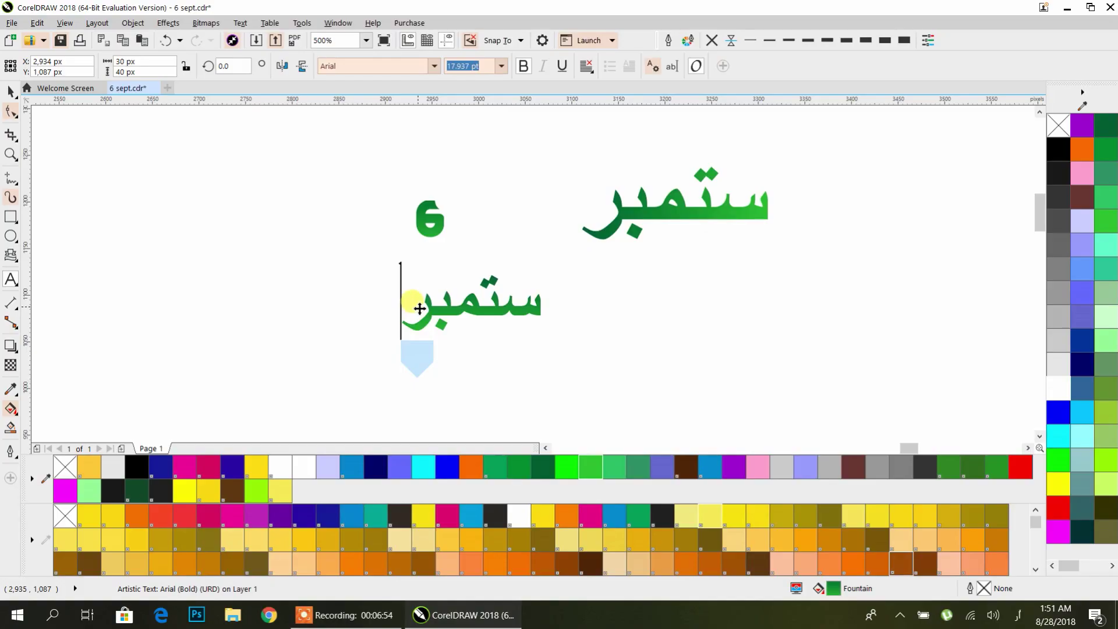
# Step: Change the font of the lower green ستمبر text to Jazeel Bold
pyautogui.click(11, 92)
pyautogui.click(432, 65)
pyautogui.click(383, 110)
# Step: Place the green 6 over the middle letter of the Jazeel Bold word and enlarge it to about 32 by 43 px
pyautogui.moveTo(435, 232); pyautogui.dragTo(460, 319)
pyautogui.scroll(3, 466, 314)
pyautogui.moveTo(492, 238); pyautogui.dragTo(494, 243)
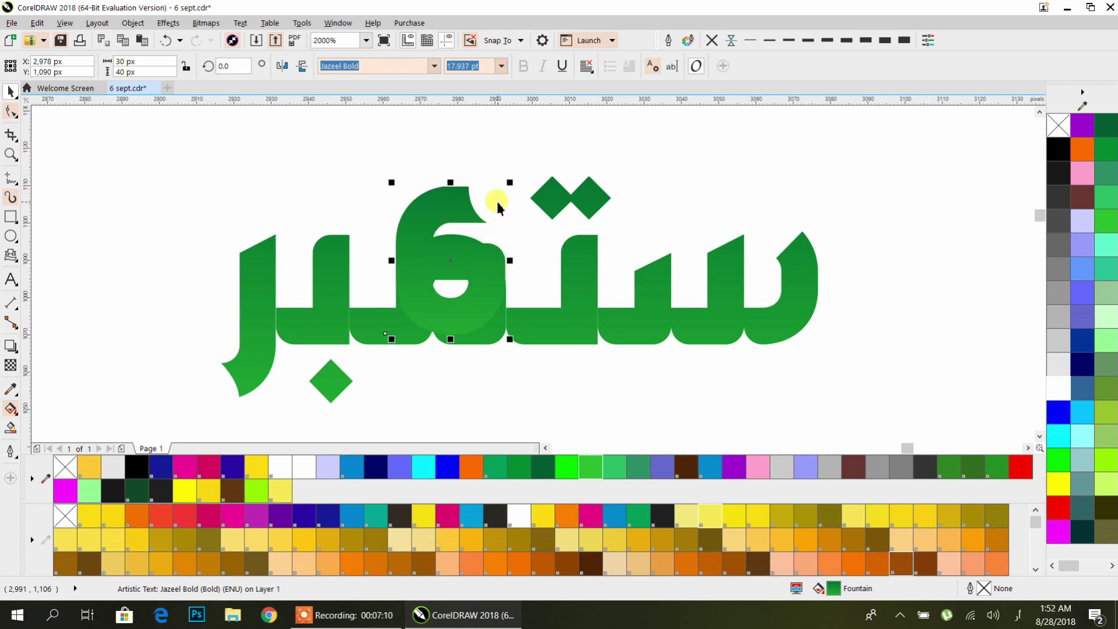
pyautogui.moveTo(510, 183); pyautogui.dragTo(517, 171)
# Step: Enlarge the word and its 6 together to about 363 by 138 px and place them beside the finished title
pyautogui.moveTo(466, 268); pyautogui.dragTo(225, 299)
pyautogui.scroll(-2, 461, 282)
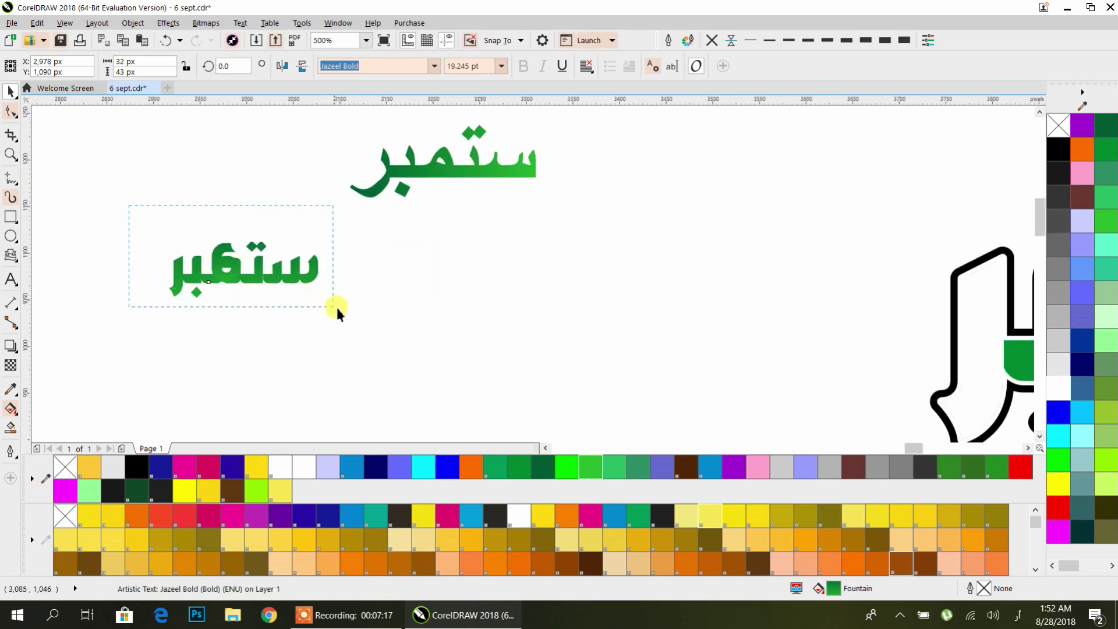
pyautogui.moveTo(337, 308); pyautogui.dragTo(351, 310)
pyautogui.click(319, 298)
pyautogui.moveTo(135, 207); pyautogui.dragTo(504, 391)
pyautogui.moveTo(459, 342); pyautogui.dragTo(559, 307)
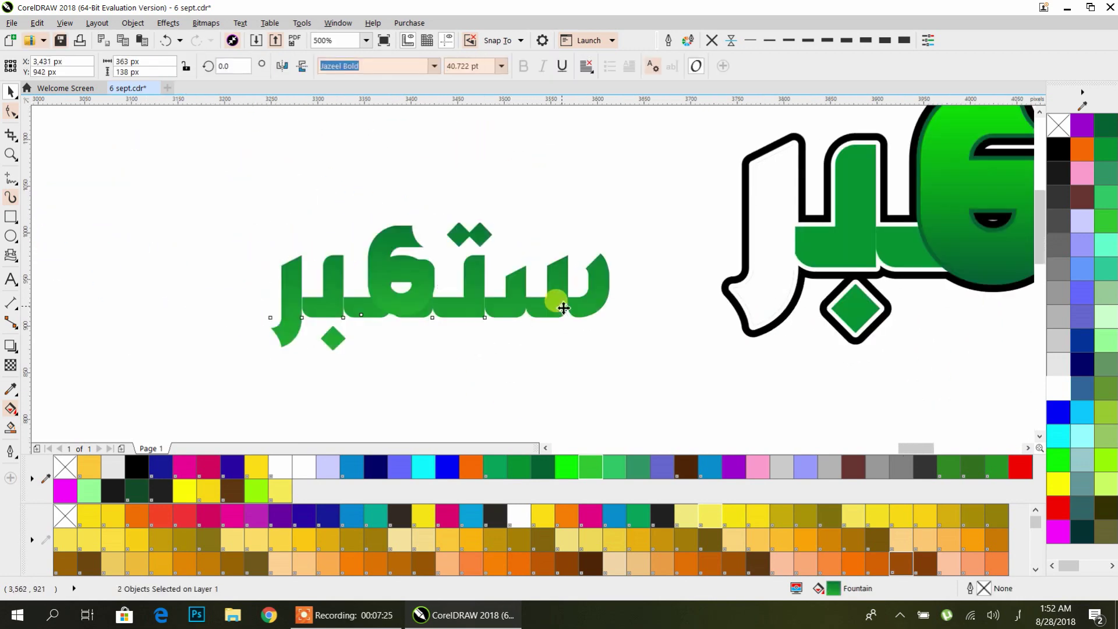
# Step: Scale the 6 in the green word up to about 78 by 105 px
pyautogui.scroll(-2, 582, 303)
pyautogui.scroll(2, 431, 318)
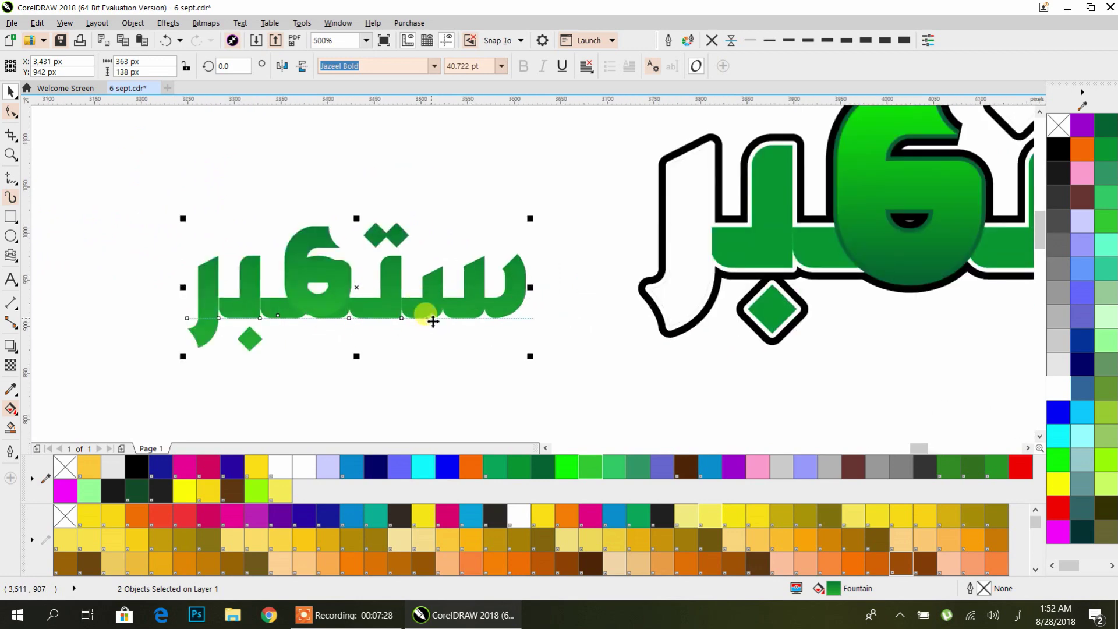
pyautogui.scroll(2, 308, 299)
pyautogui.click(308, 301)
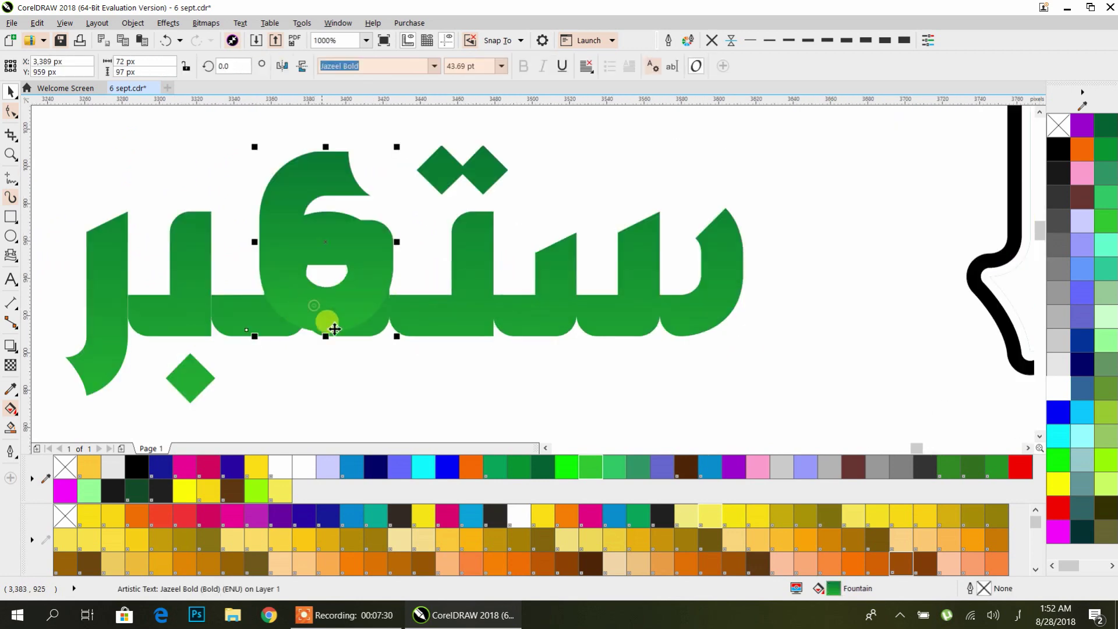
pyautogui.moveTo(400, 341); pyautogui.dragTo(406, 347)
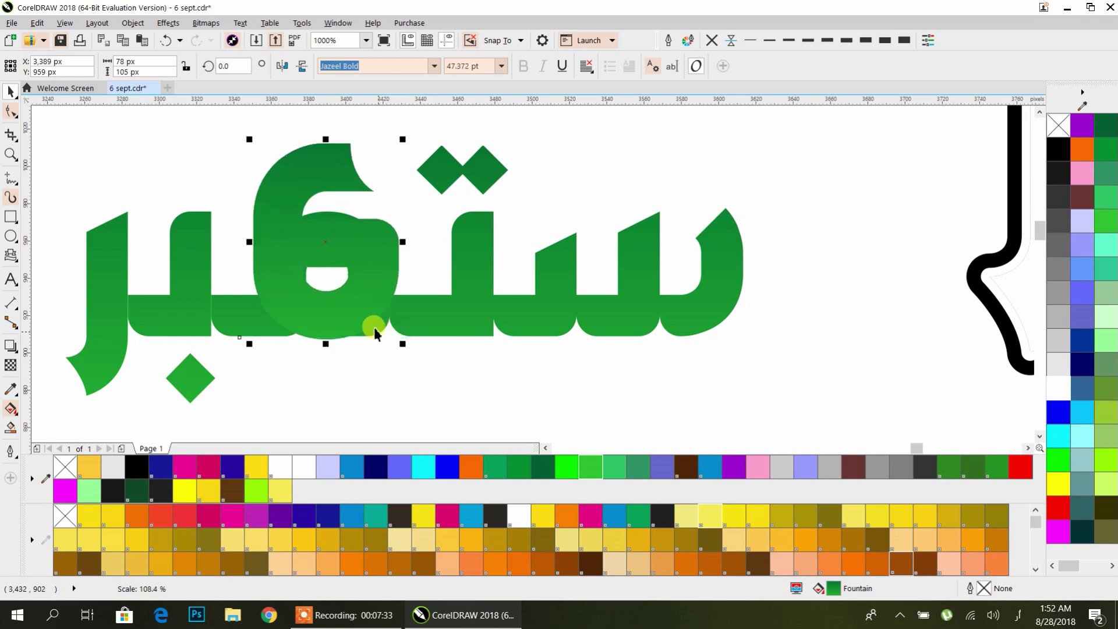
pyautogui.click(376, 368)
pyautogui.scroll(-2, 392, 344)
pyautogui.moveTo(414, 332); pyautogui.dragTo(263, 318)
pyautogui.scroll(-2, 263, 327)
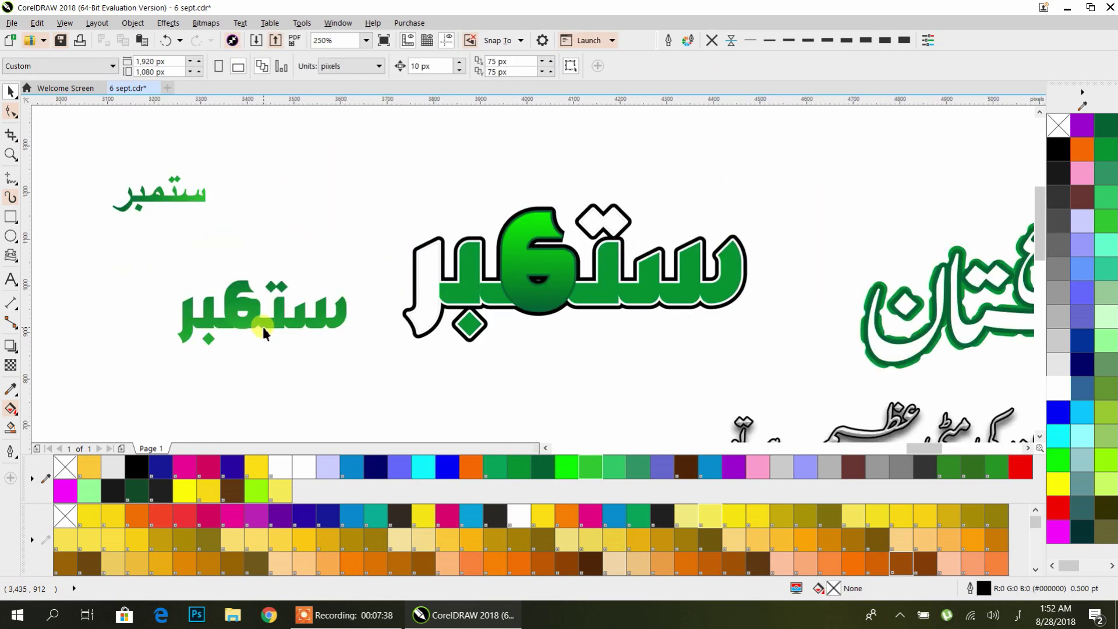
pyautogui.scroll(2, 192, 324)
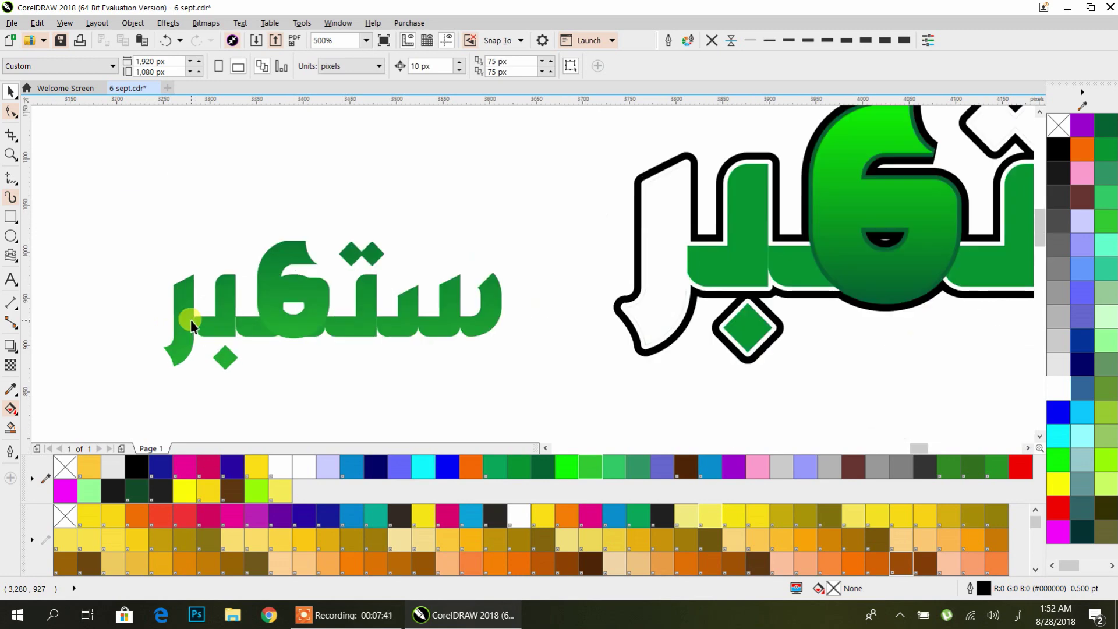
# Step: Move the green 6 above the word ستمبر and convert the word to curves
pyautogui.moveTo(316, 306); pyautogui.dragTo(286, 211)
pyautogui.click(269, 292)
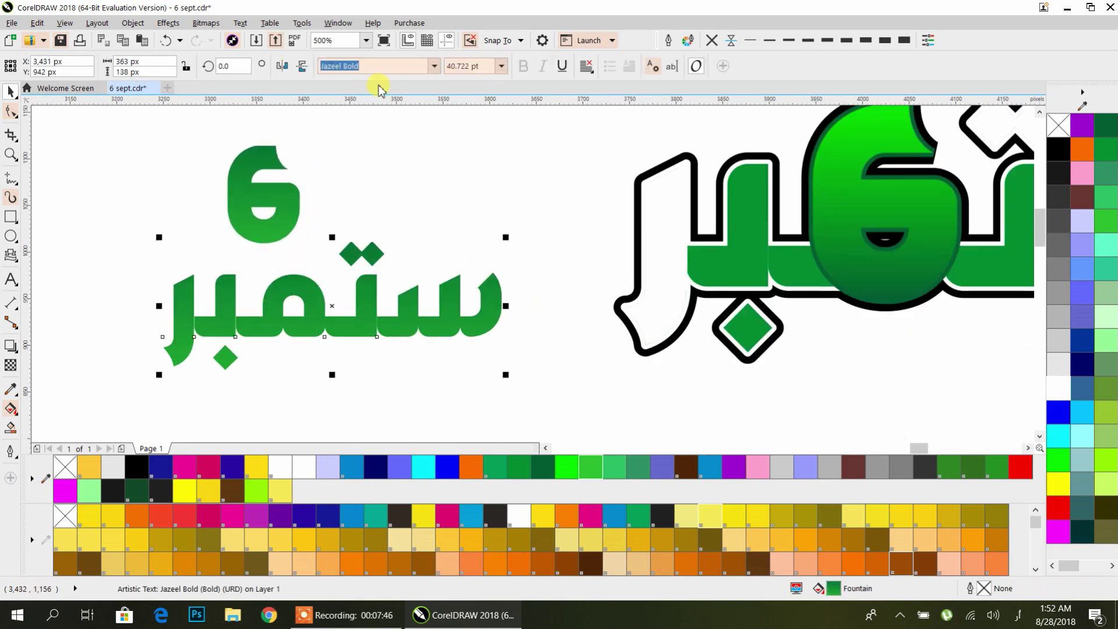
pyautogui.hotkey('ctrl', 'q')
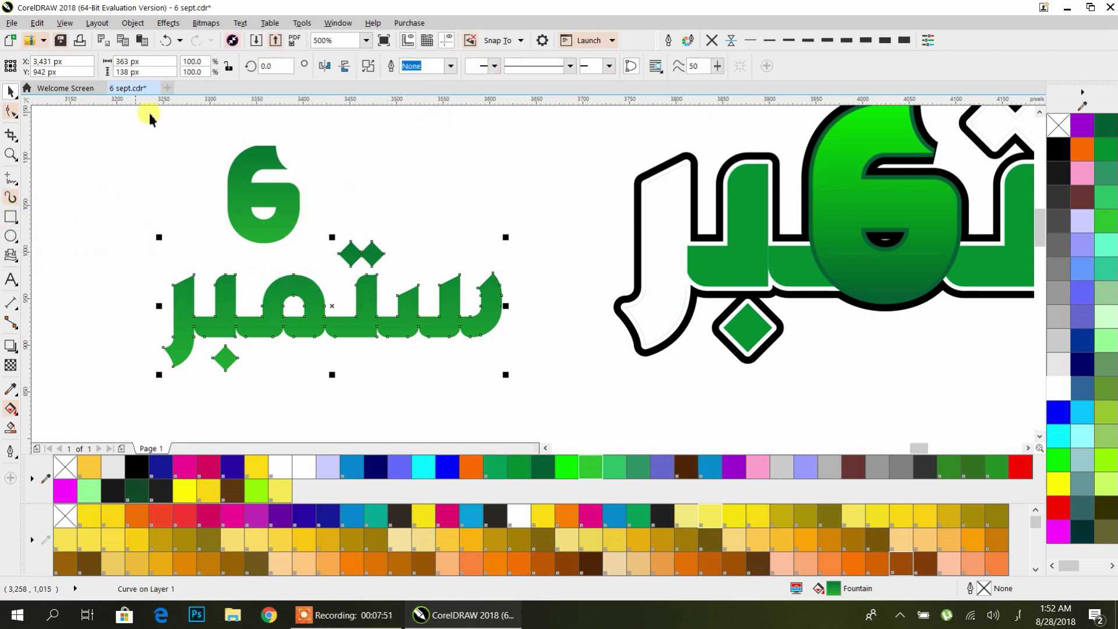
# Step: Switch to wireframe view and break the word's curve apart into separate objects
pyautogui.click(64, 23)
pyautogui.click(87, 40)
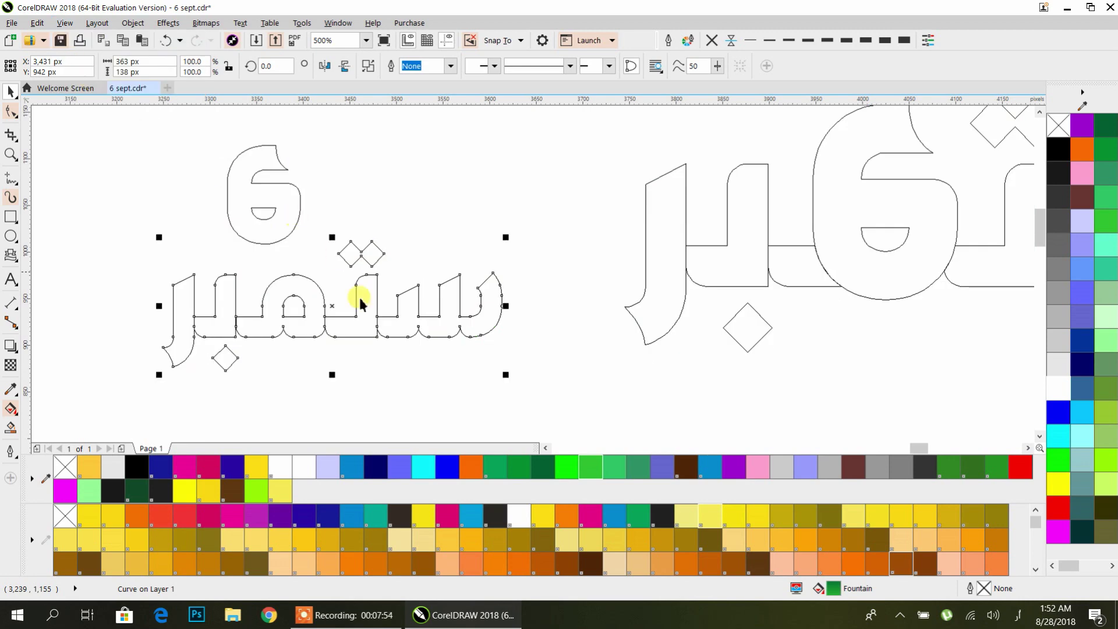
pyautogui.scroll(4, 362, 324)
pyautogui.click(368, 330)
pyautogui.click(367, 67)
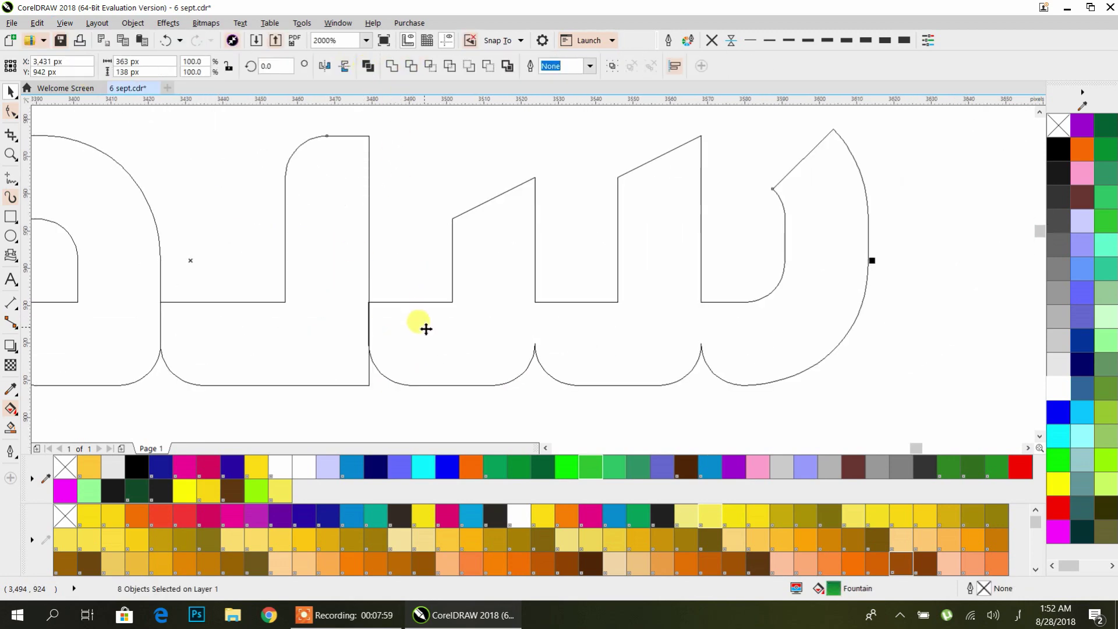
# Step: Weld the word's joined letter outlines one after another, from the first letter س through to ب
pyautogui.click(407, 329)
pyautogui.keyDown('shift'); pyautogui.click(301, 346); pyautogui.keyUp('shift')
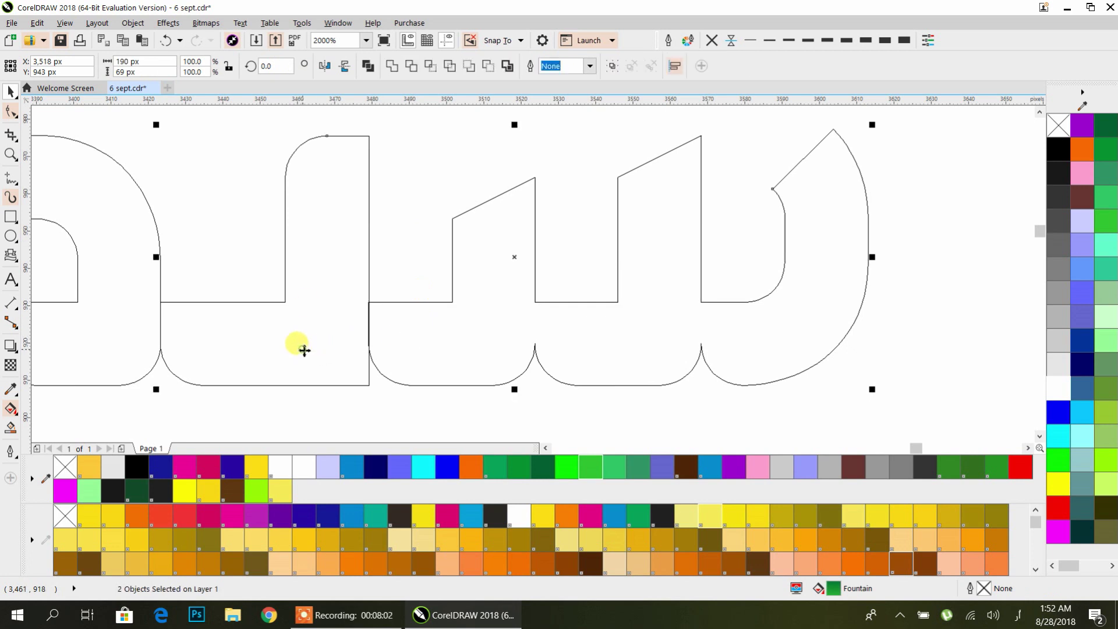
pyautogui.moveTo(239, 284); pyautogui.dragTo(559, 252)
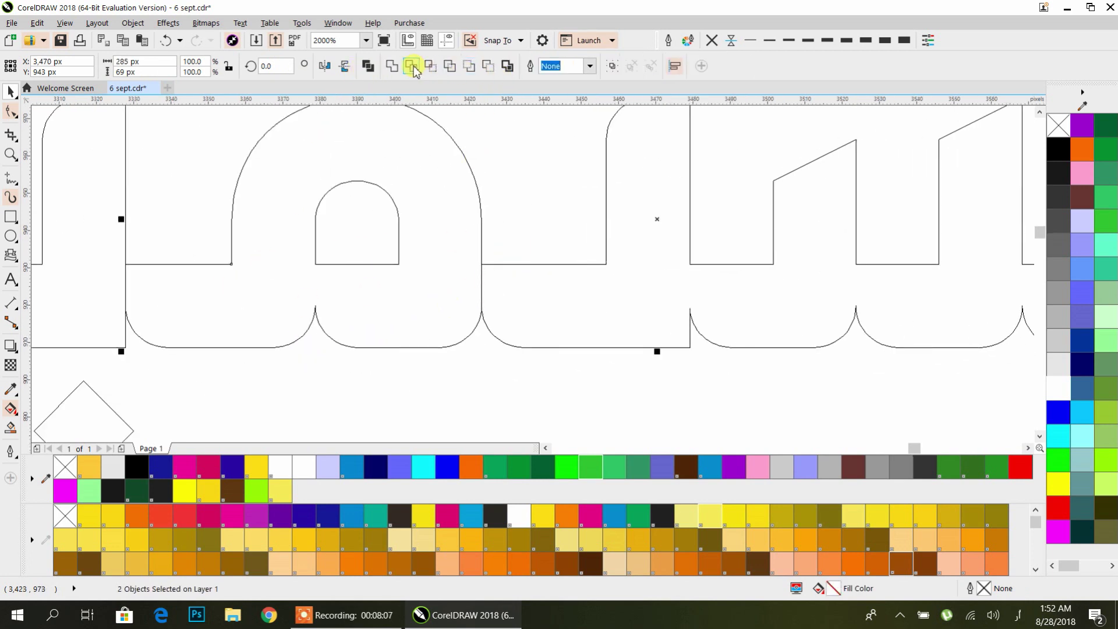
pyautogui.click(392, 66)
pyautogui.hotkey('ctrl', 'z')
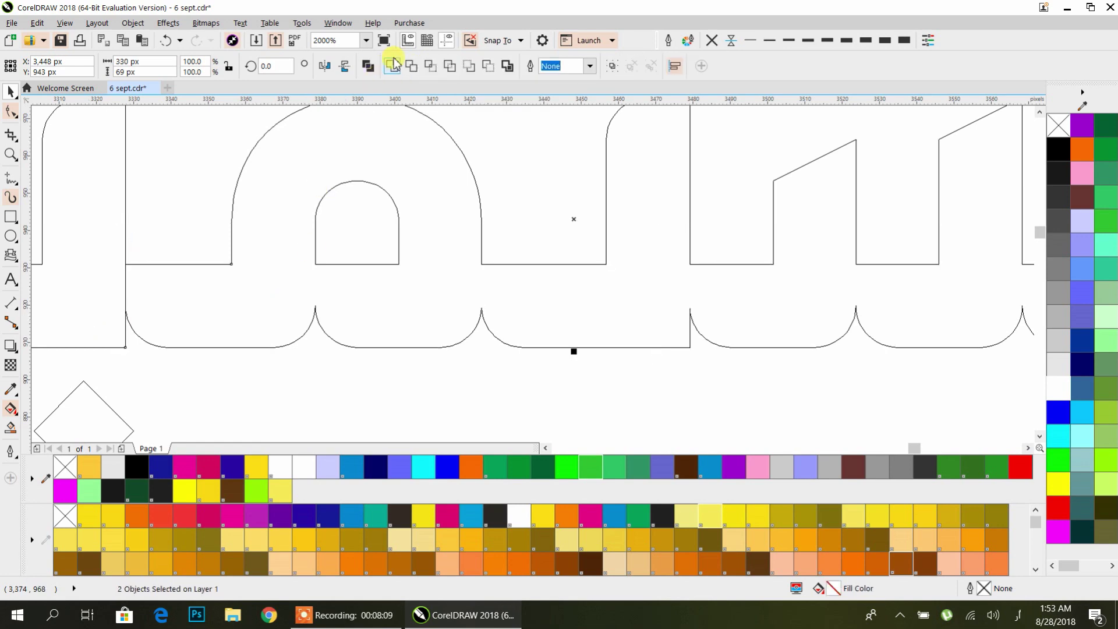
pyautogui.click(392, 66)
# Step: Weld the final letter ر to the joined outline of the other letters
pyautogui.scroll(-3, 449, 242)
pyautogui.scroll(4, 230, 267)
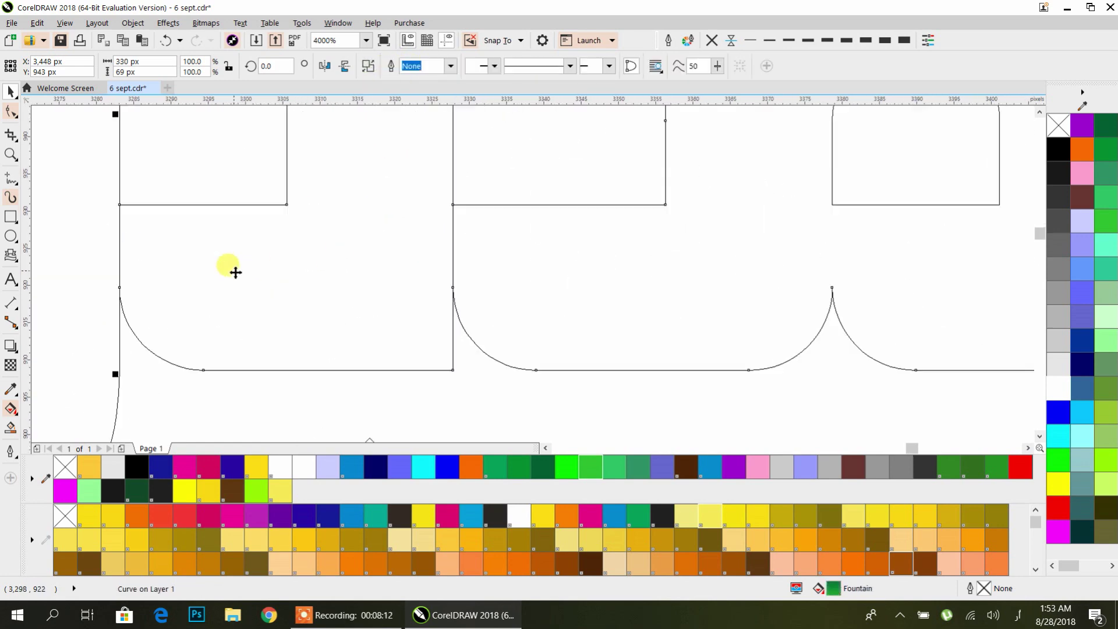
pyautogui.scroll(-1, 404, 307)
pyautogui.keyDown('shift'); pyautogui.click(255, 299); pyautogui.keyUp('shift')
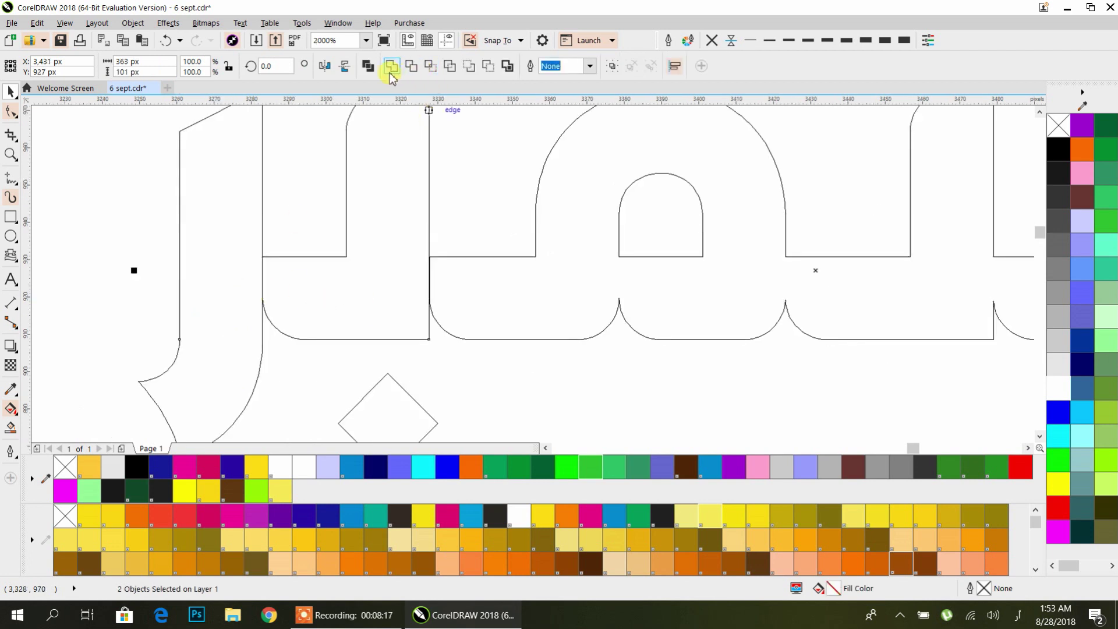
pyautogui.click(475, 207)
pyautogui.click(429, 270)
# Step: Draw a rectangle about 10 by 11 px over the seam between ب and م and trim the word with it
pyautogui.scroll(1, 429, 269)
pyautogui.hscroll(1, 232, 244)
pyautogui.click(10, 217)
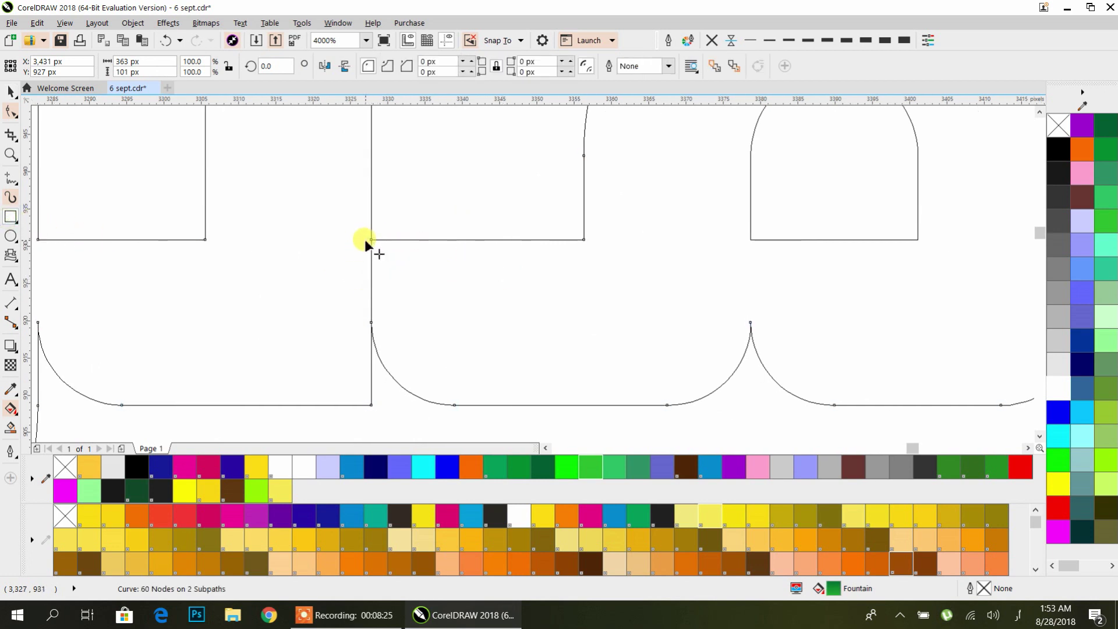
pyautogui.moveTo(356, 240); pyautogui.dragTo(432, 320)
pyautogui.click(11, 93)
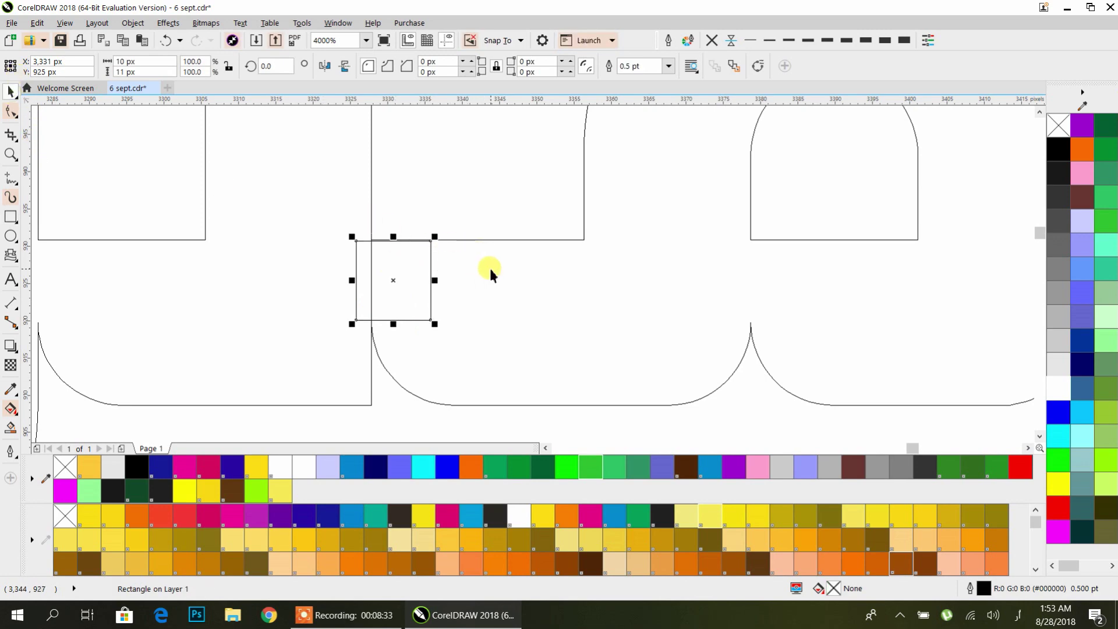
pyautogui.hotkey('ctrl', 'a')
pyautogui.click(411, 66)
pyautogui.moveTo(392, 260); pyautogui.dragTo(245, 299)
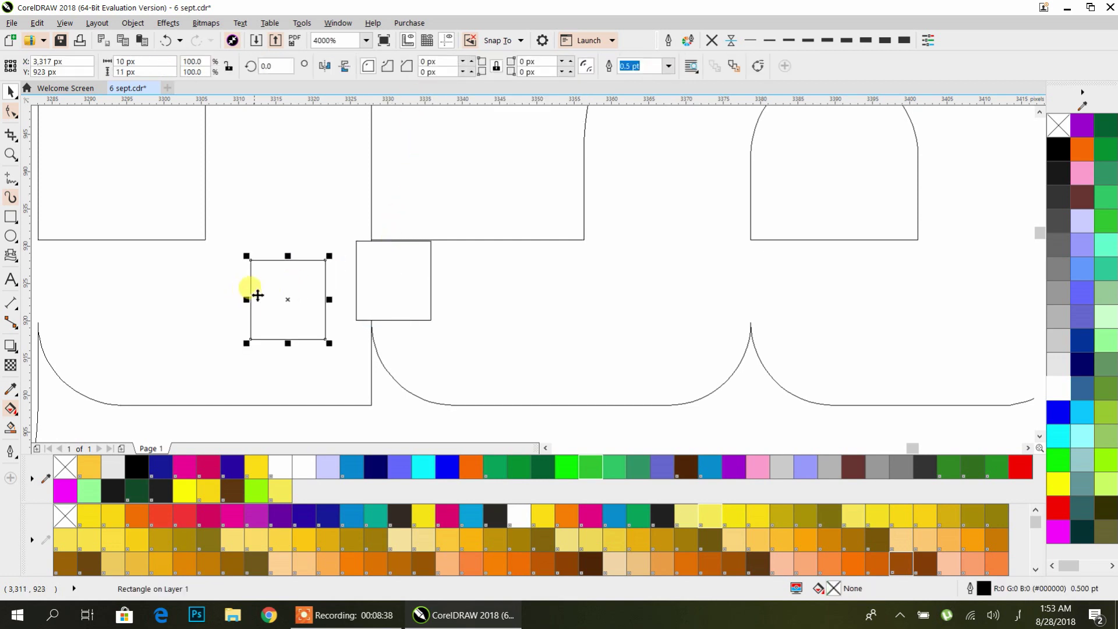
pyautogui.hotkey('ctrl', 'z')
# Step: Extend the small rectangle's top edge to the stroke's upper edge and weld it into the word to close the seam
pyautogui.scroll(5, 385, 249)
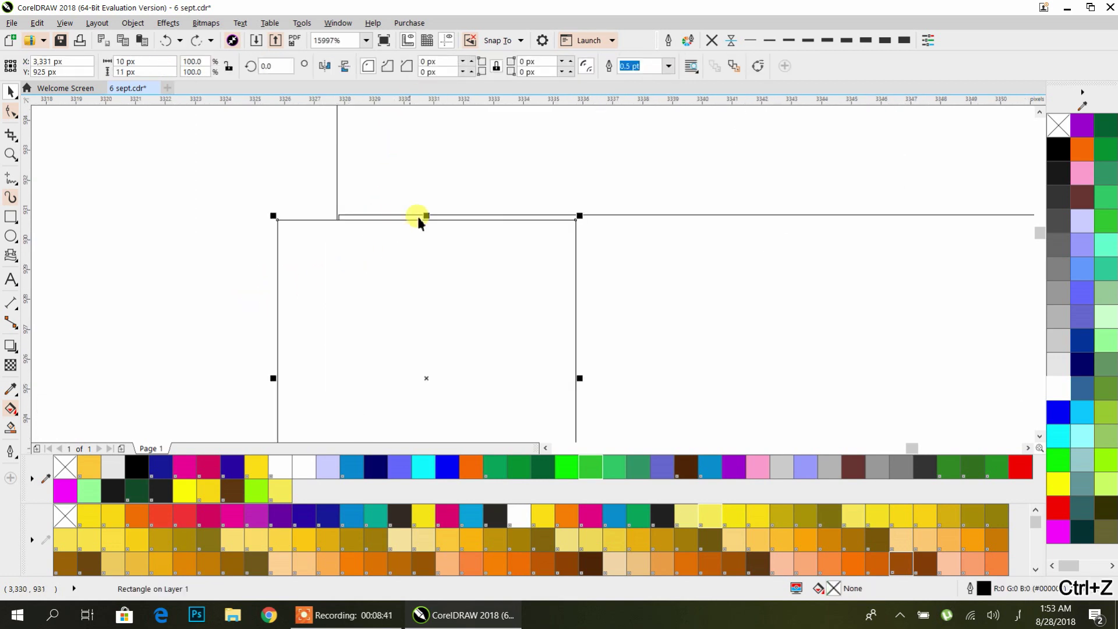
pyautogui.moveTo(427, 215); pyautogui.dragTo(315, 211)
pyautogui.scroll(-4, 316, 211)
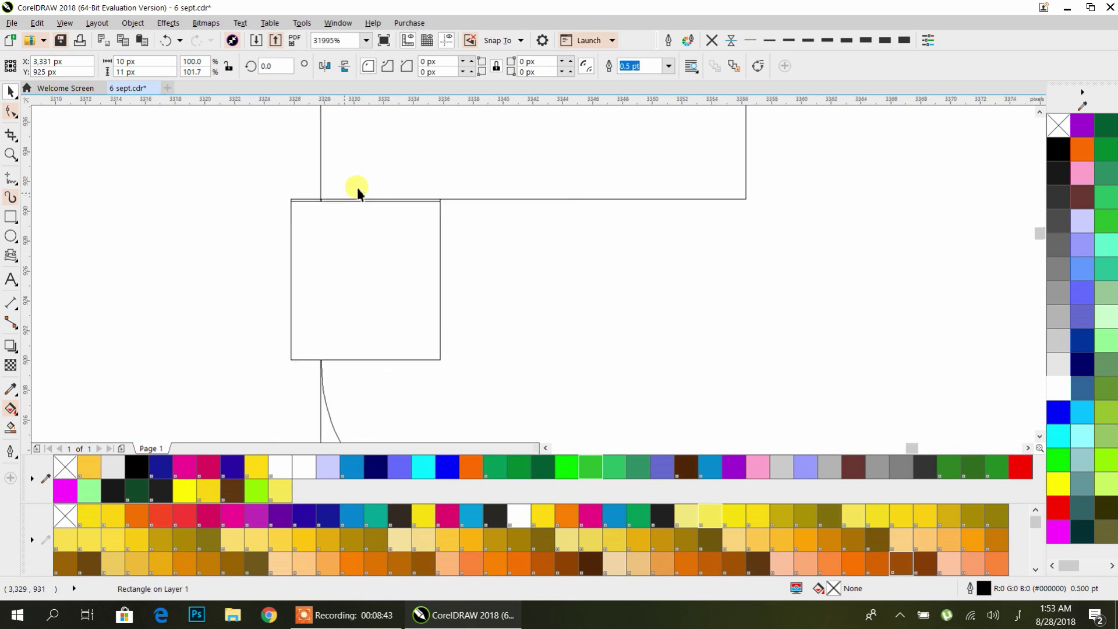
pyautogui.click(392, 66)
pyautogui.click(412, 150)
pyautogui.scroll(-5, 404, 187)
pyautogui.scroll(2, 499, 214)
pyautogui.scroll(-2, 429, 294)
# Step: Draw a rectangle about 71 by 82 px around the middle letter م
pyautogui.click(11, 217)
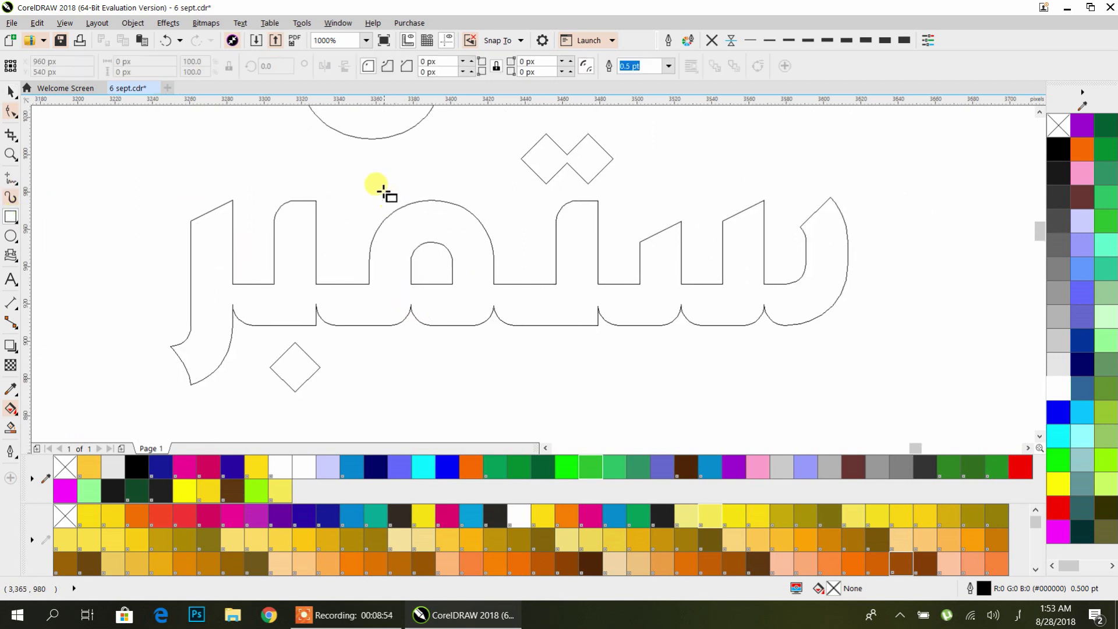
pyautogui.moveTo(365, 193); pyautogui.dragTo(497, 348)
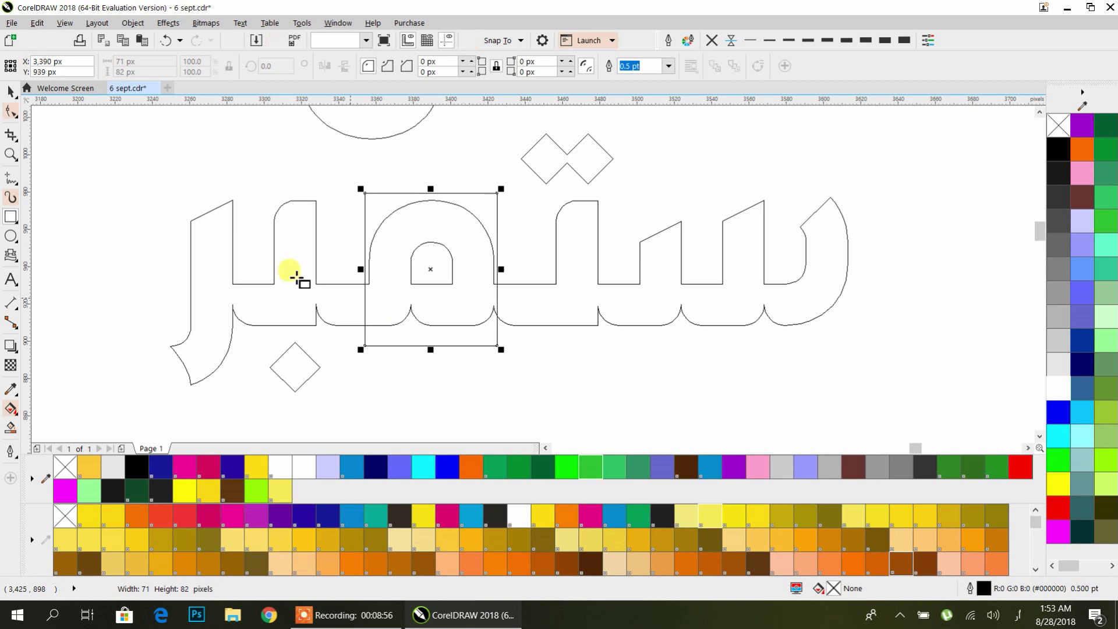
pyautogui.click(14, 92)
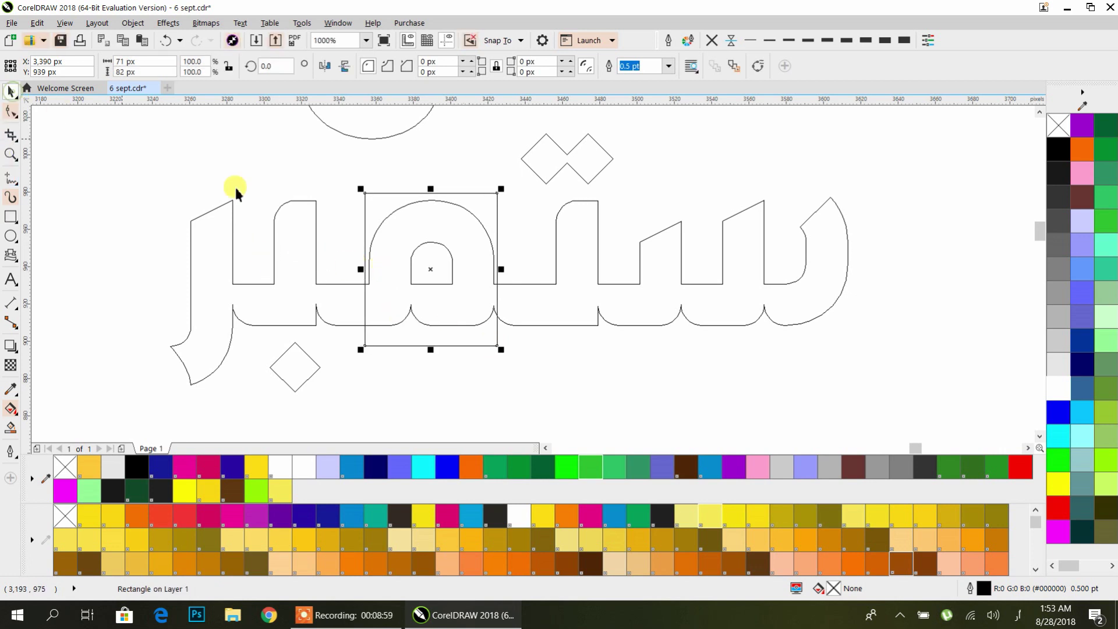
# Step: Shrink the rectangle around م to about 67 by 67 px so its edges match the letter's outline
pyautogui.scroll(4, 349, 268)
pyautogui.moveTo(354, 287); pyautogui.dragTo(371, 287)
pyautogui.moveTo(885, 288); pyautogui.dragTo(872, 288)
pyautogui.scroll(-2, 778, 239)
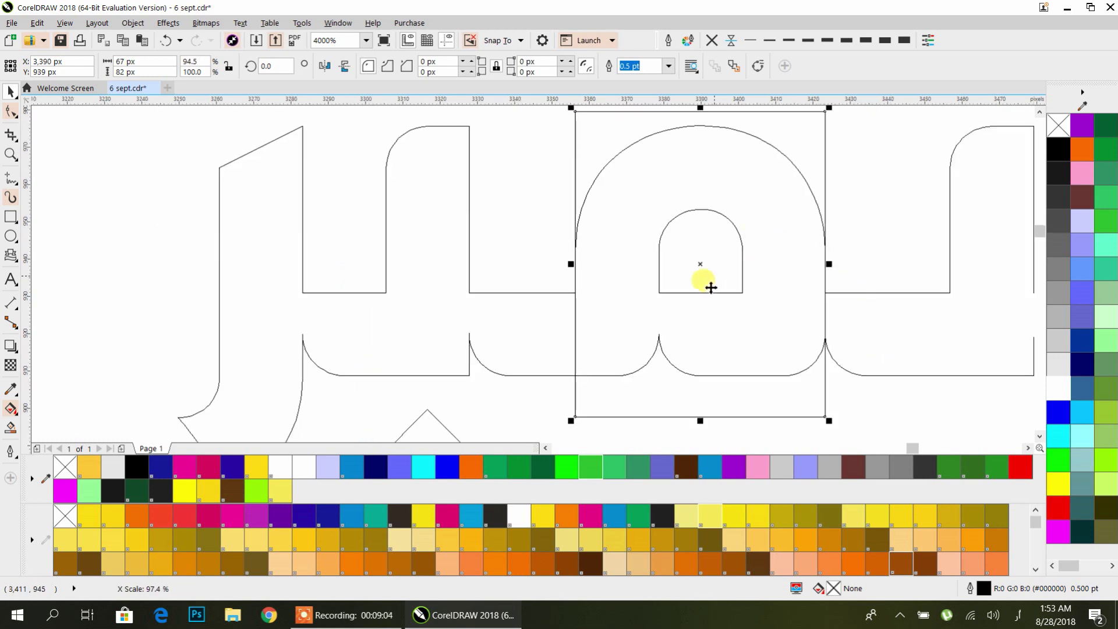
pyautogui.moveTo(701, 419); pyautogui.dragTo(709, 378)
pyautogui.moveTo(741, 137); pyautogui.dragTo(610, 149)
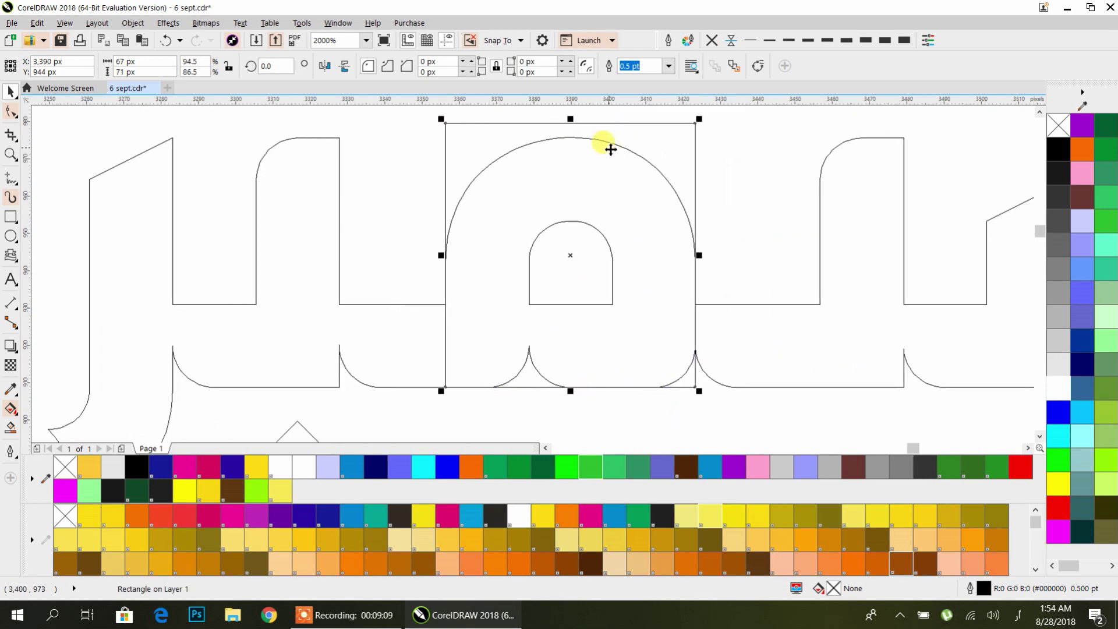
pyautogui.moveTo(570, 118); pyautogui.dragTo(570, 137)
# Step: Trim the word with the rectangle to cut out the م, and delete the rectangle and the leftover inner shape
pyautogui.keyDown('shift'); pyautogui.click(723, 330); pyautogui.keyUp('shift')
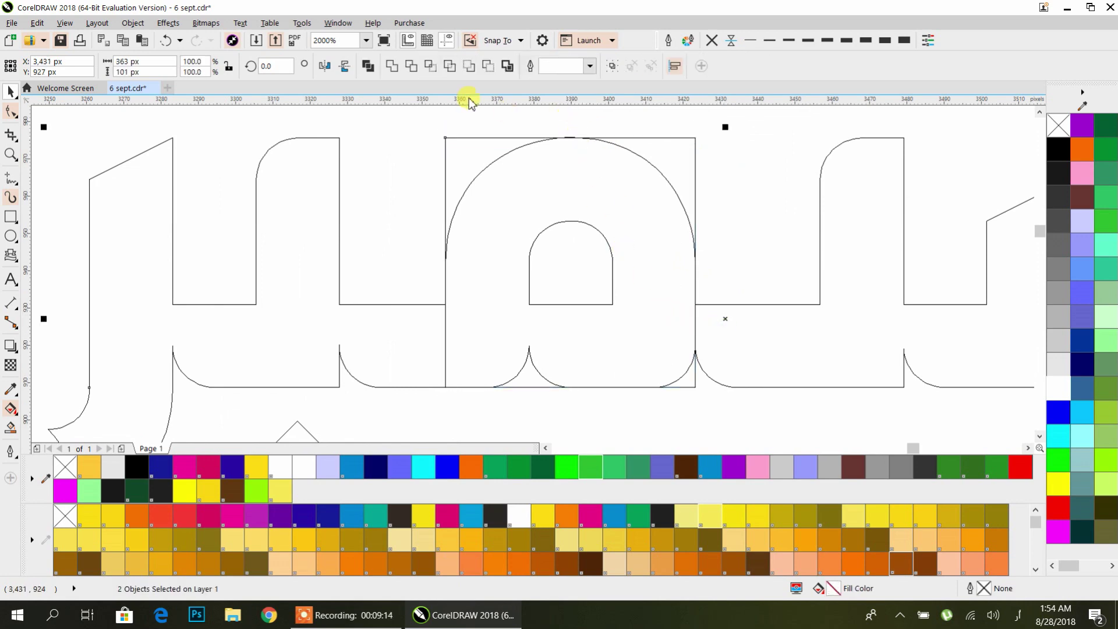
pyautogui.click(411, 67)
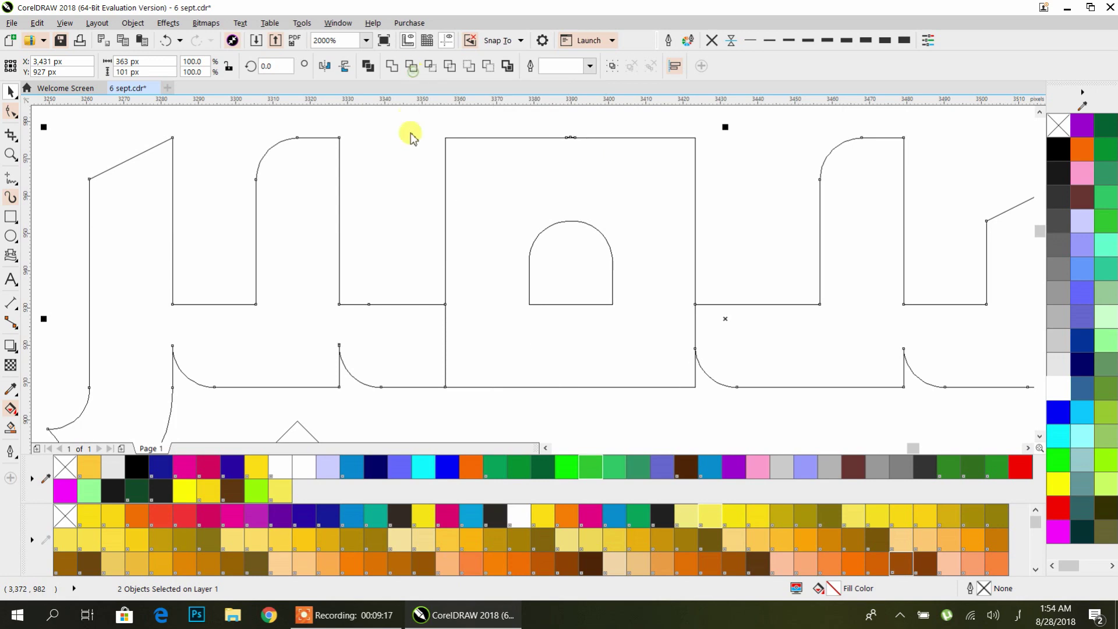
pyautogui.moveTo(540, 204); pyautogui.dragTo(492, 159)
pyautogui.scroll(-1, 490, 186)
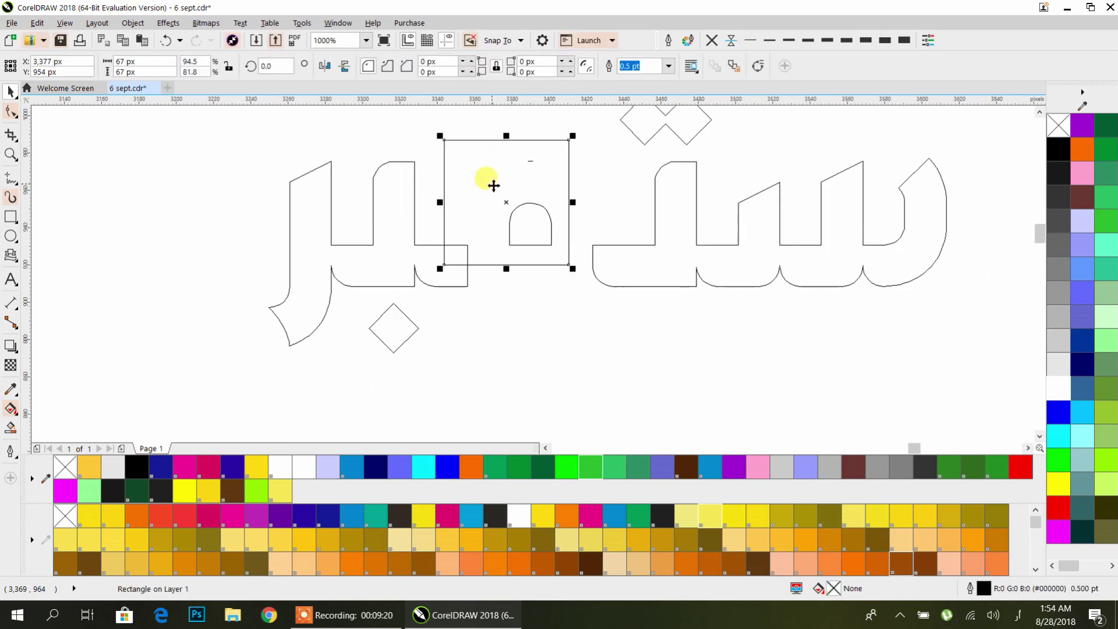
pyautogui.press('Delete')
pyautogui.click(518, 218)
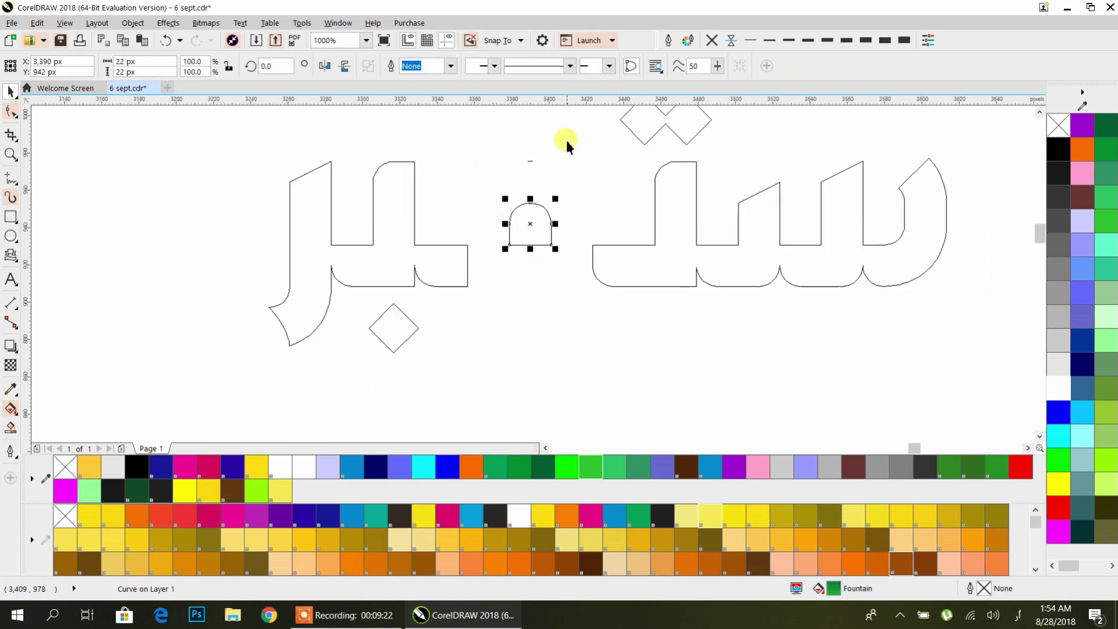
pyautogui.press('Delete')
pyautogui.scroll(-1, 489, 244)
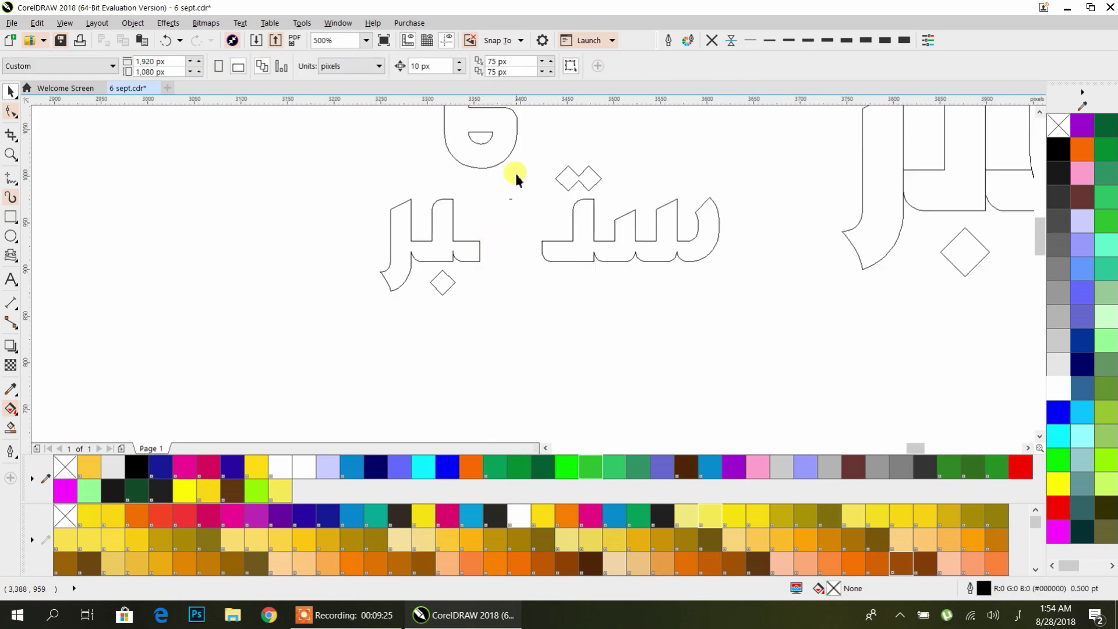
# Step: Move the 6 into the gap left in the word and switch the view back to Enhanced
pyautogui.moveTo(494, 157); pyautogui.dragTo(526, 254)
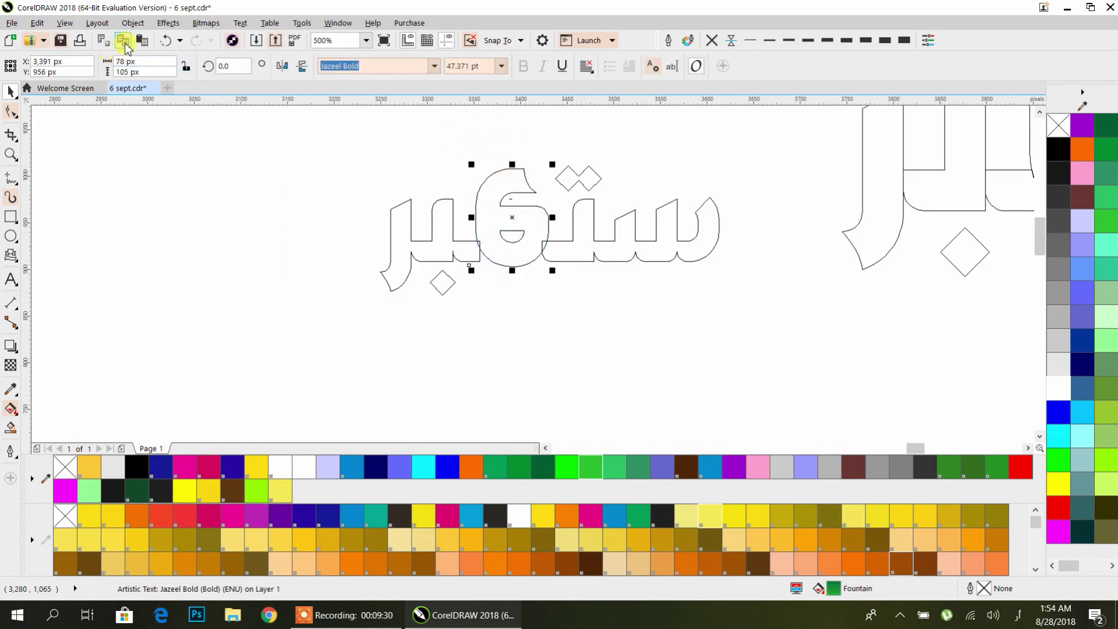
pyautogui.click(65, 23)
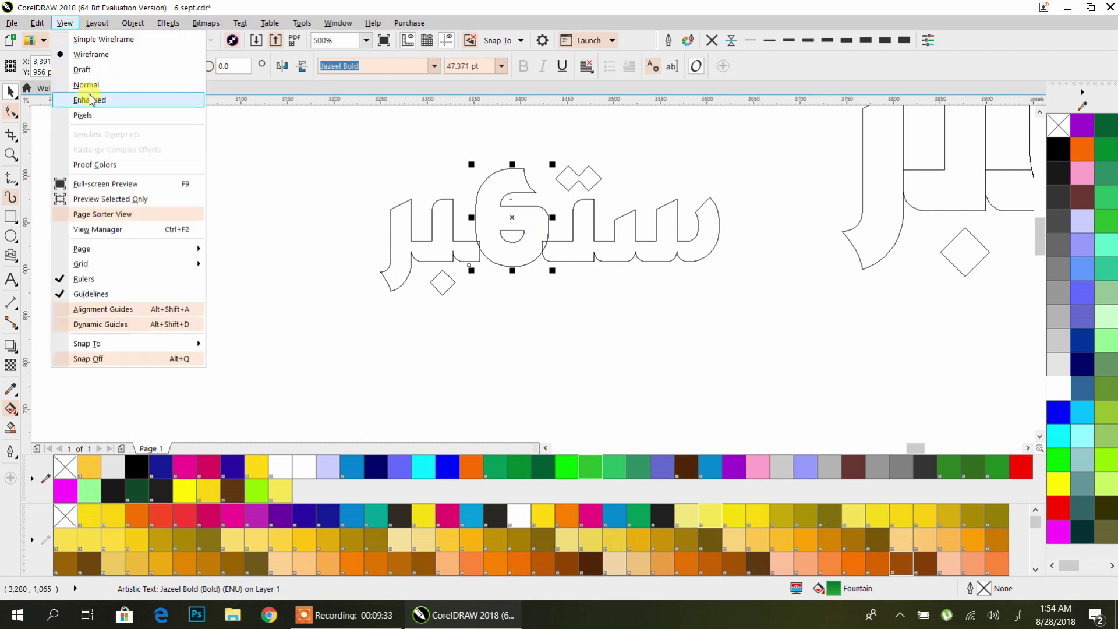
pyautogui.click(87, 96)
pyautogui.click(545, 335)
pyautogui.moveTo(476, 252); pyautogui.dragTo(331, 285)
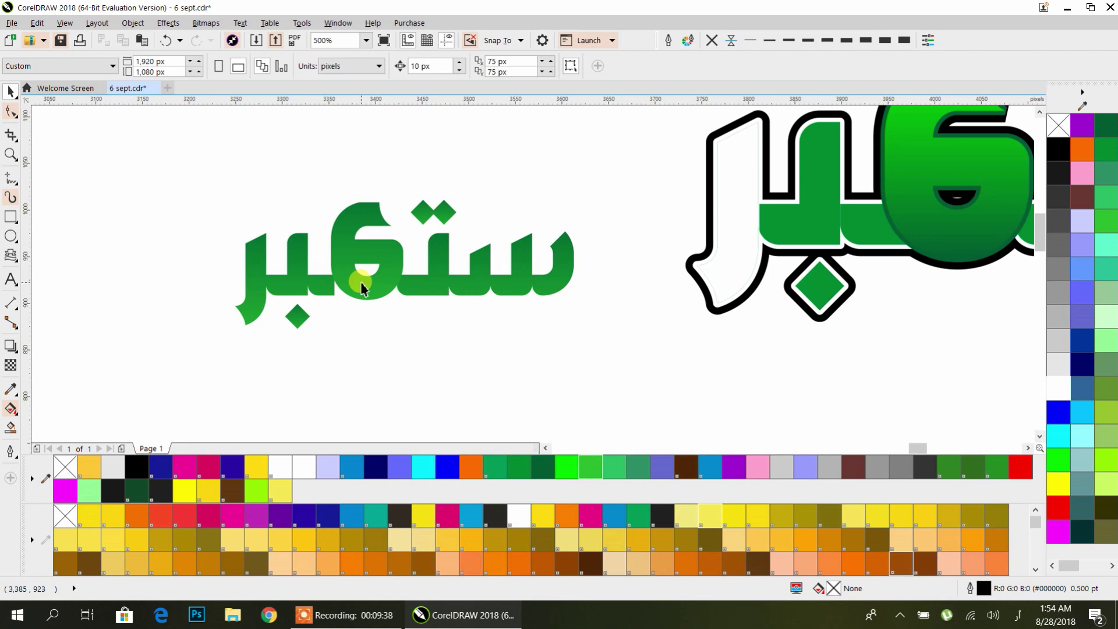
# Step: Place a copy of the 6 to the left of the green word, keeping the original in the word
pyautogui.click(532, 347)
pyautogui.scroll(4, 367, 291)
pyautogui.moveTo(405, 330); pyautogui.dragTo(403, 330)
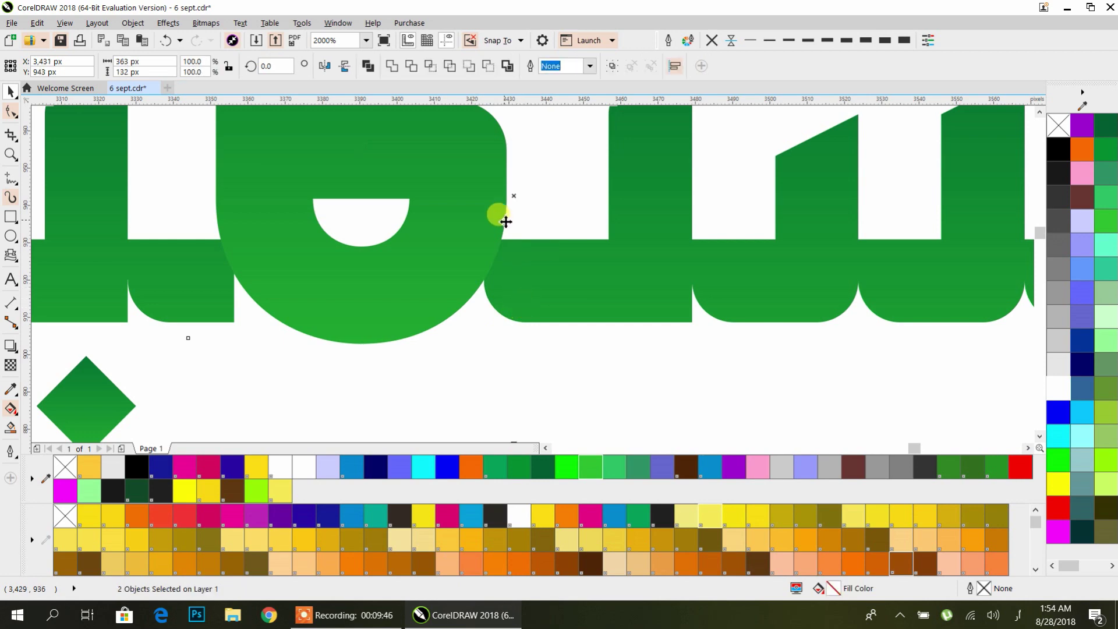
pyautogui.scroll(-4, 499, 216)
pyautogui.moveTo(289, 123); pyautogui.dragTo(714, 321)
pyautogui.click(699, 345)
pyautogui.click(483, 205)
pyautogui.moveTo(452, 210); pyautogui.dragTo(171, 224)
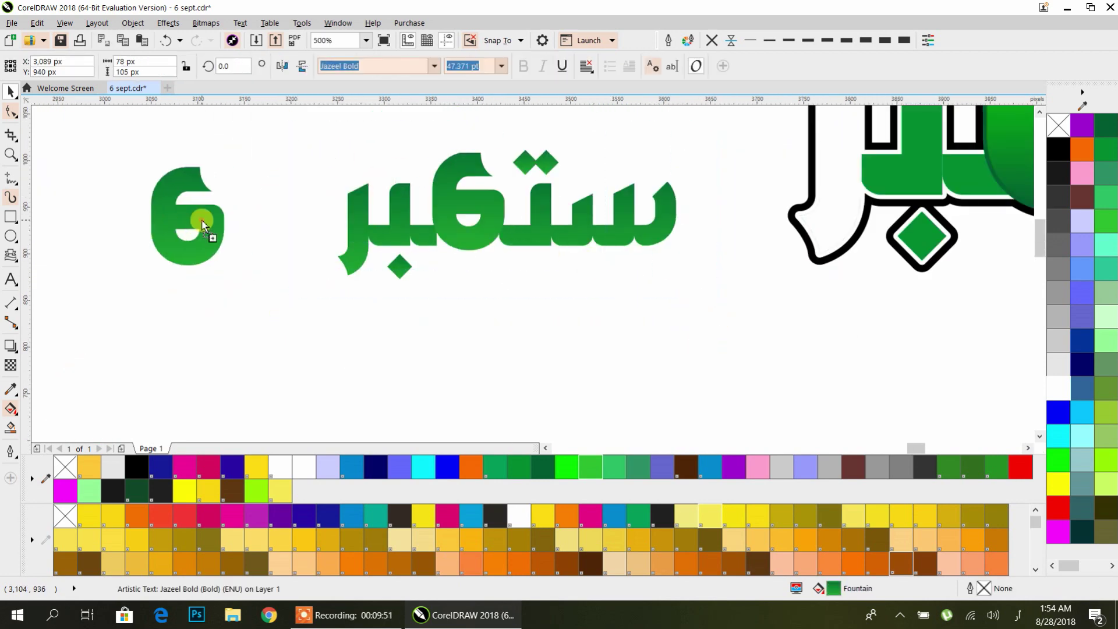
# Step: Weld the word, its dots and its 6 into one shape, and move the spare 6 slightly up
pyautogui.moveTo(708, 298); pyautogui.dragTo(709, 299)
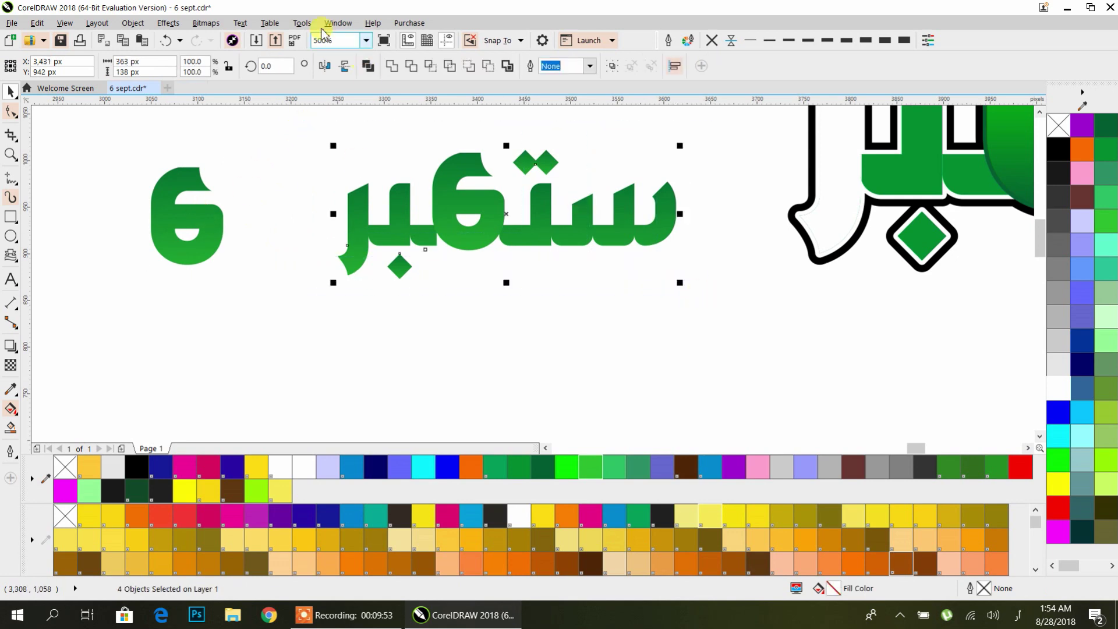
pyautogui.click(390, 66)
pyautogui.press('Escape')
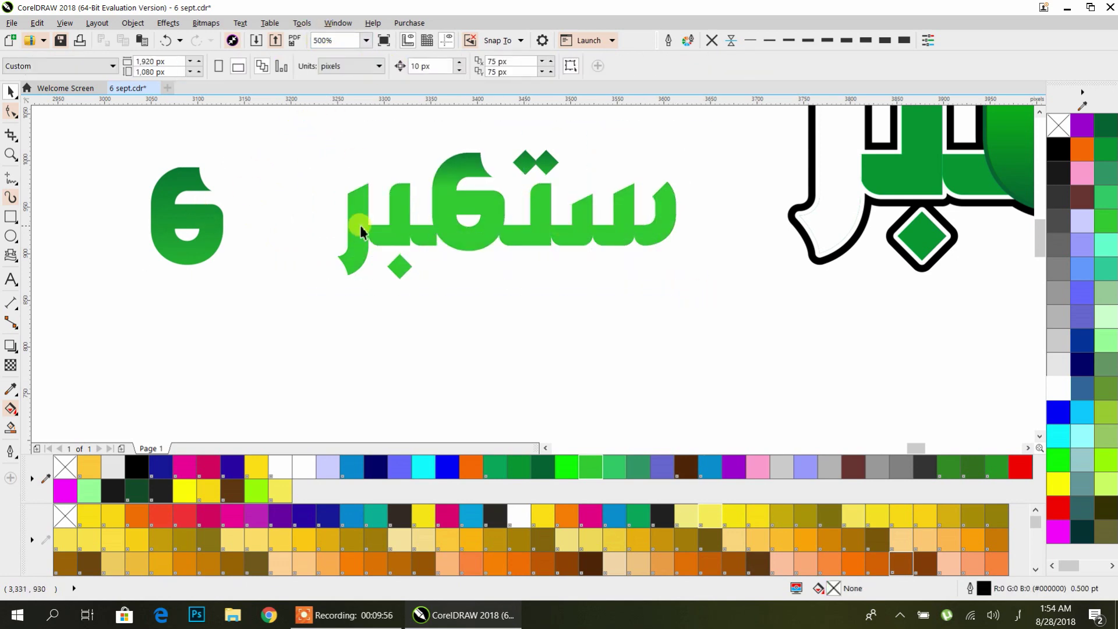
pyautogui.moveTo(219, 235); pyautogui.dragTo(235, 205)
# Step: Place a copy of the welded word about 14 px left of and 6 px above the original
pyautogui.click(449, 225)
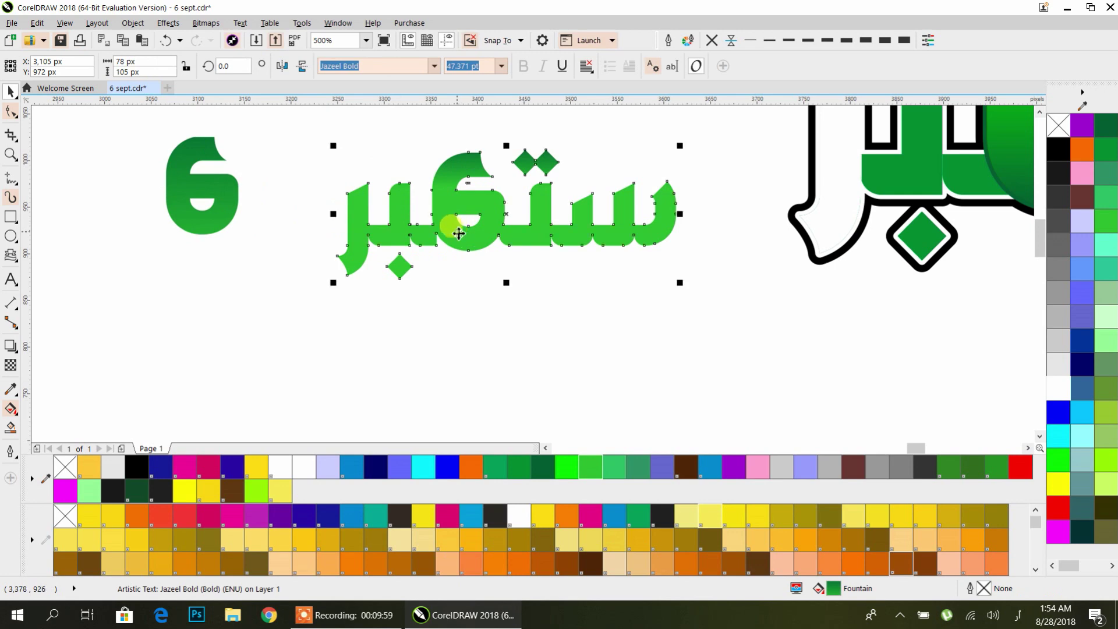
pyautogui.click(536, 262)
pyautogui.moveTo(543, 235); pyautogui.dragTo(539, 234)
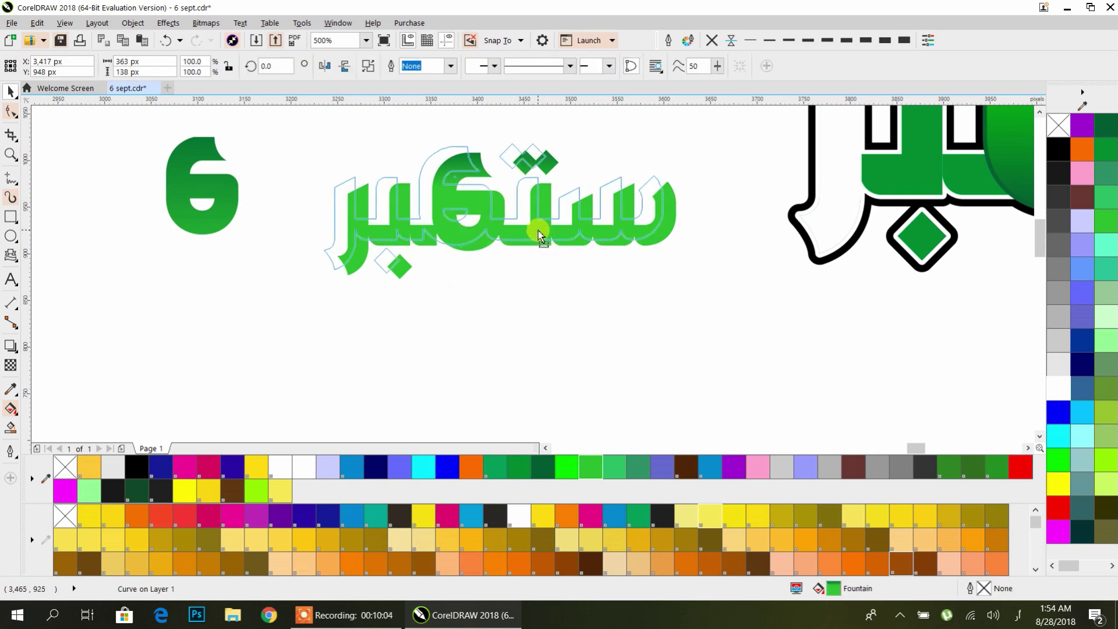
pyautogui.moveTo(539, 234); pyautogui.dragTo(538, 232)
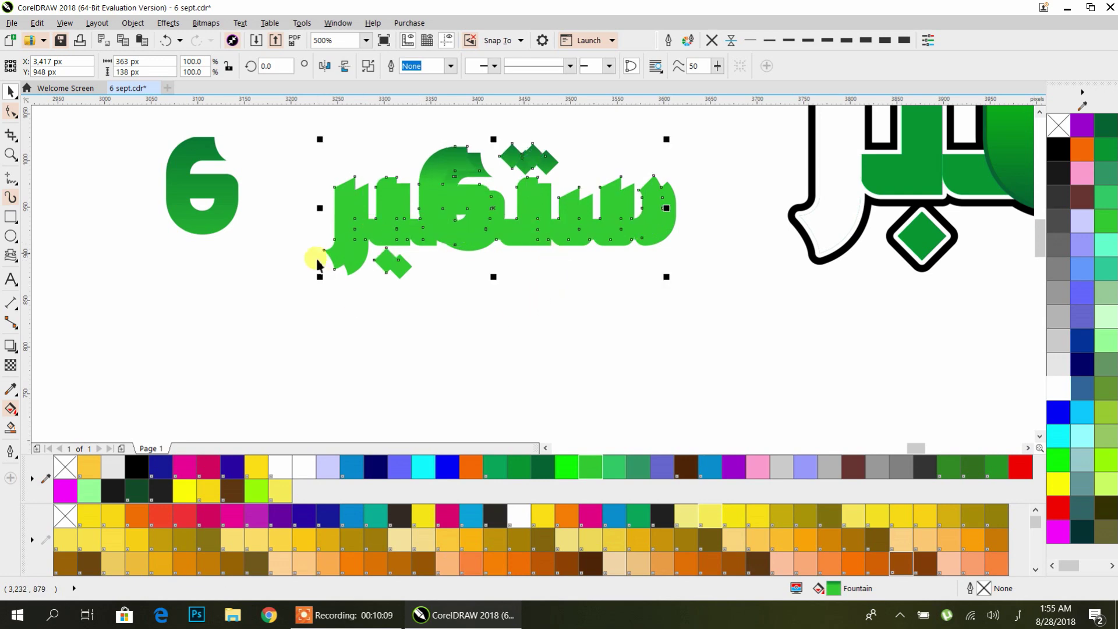
# Step: Give the front copy of the word a vertical fountain fill from light green above to dark green below
pyautogui.click(10, 409)
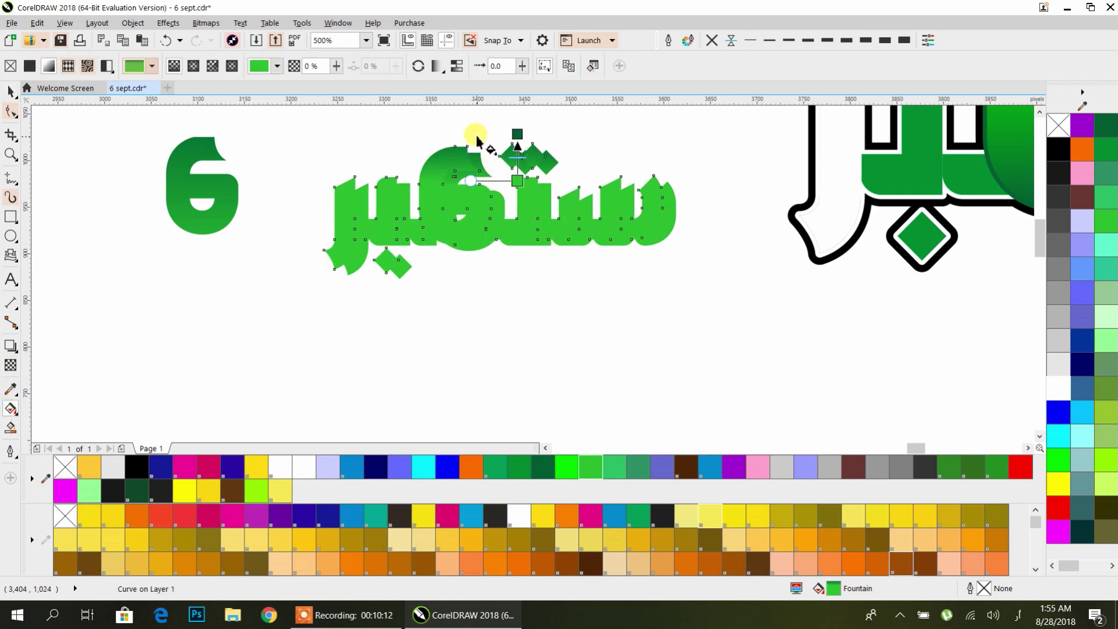
pyautogui.moveTo(474, 134); pyautogui.dragTo(475, 282)
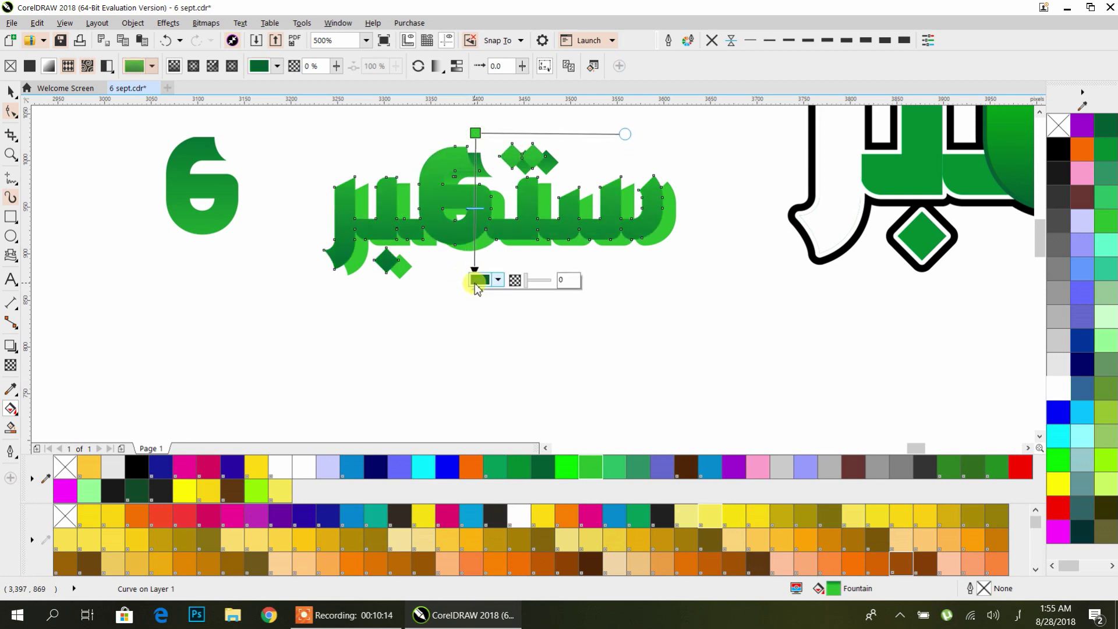
pyautogui.click(16, 95)
pyautogui.click(297, 137)
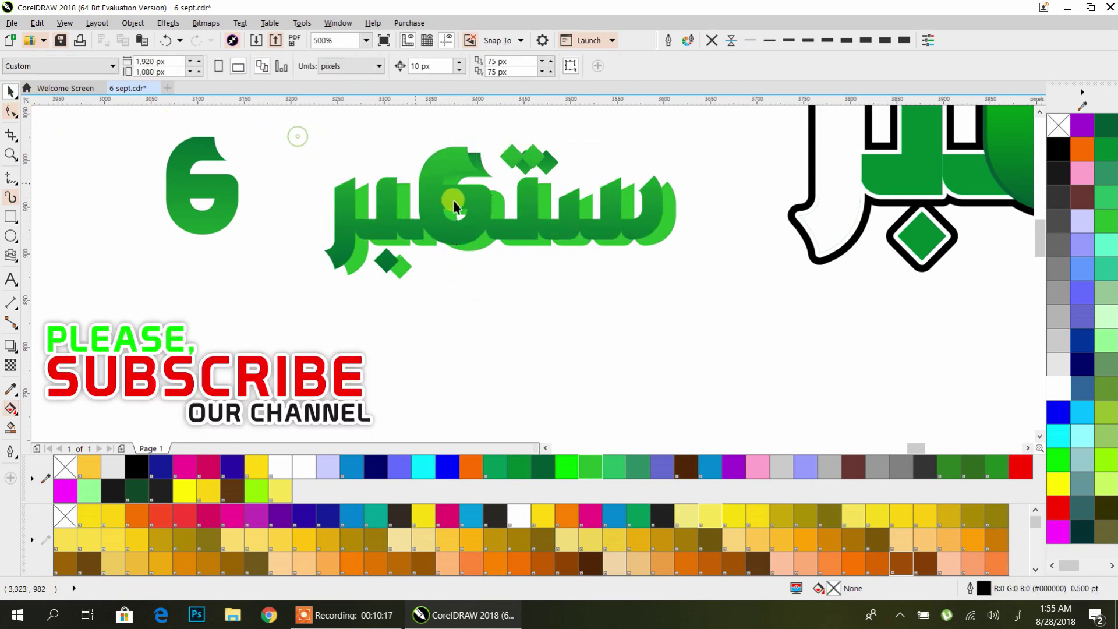
# Step: Give the rear word a black 3 pt outline with rounded corners and round caps, placed behind the fill
pyautogui.click(667, 230)
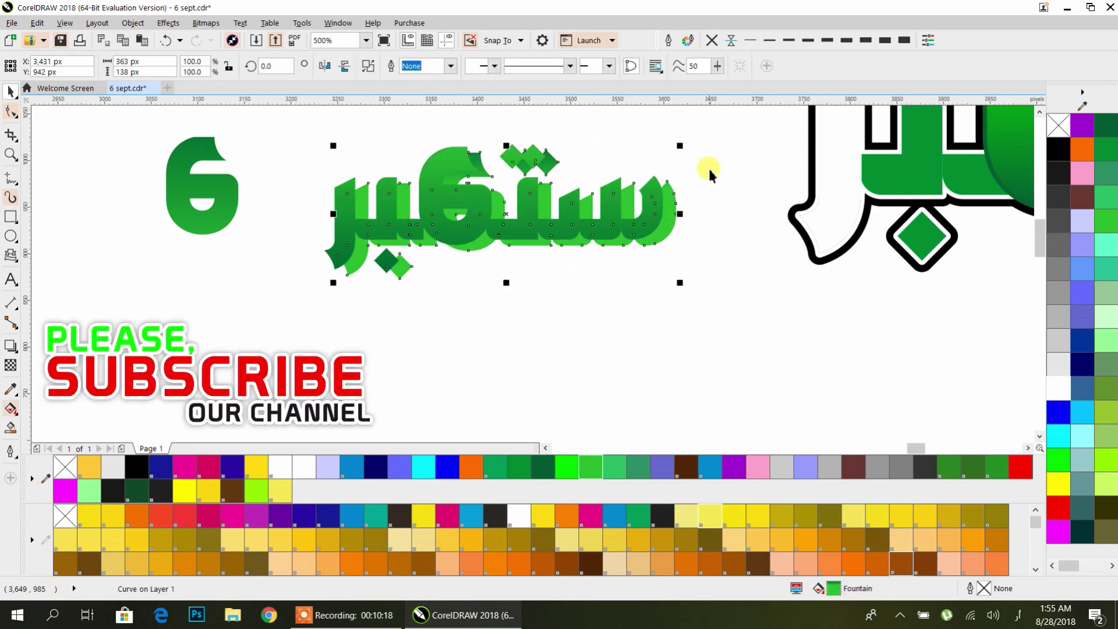
pyautogui.click(847, 40)
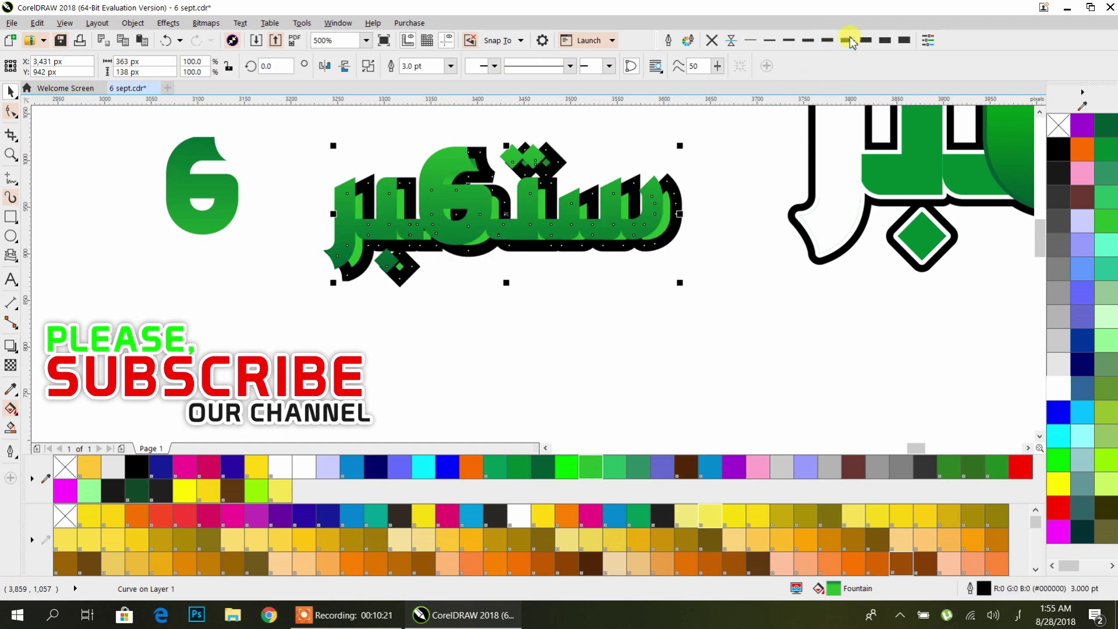
pyautogui.click(670, 42)
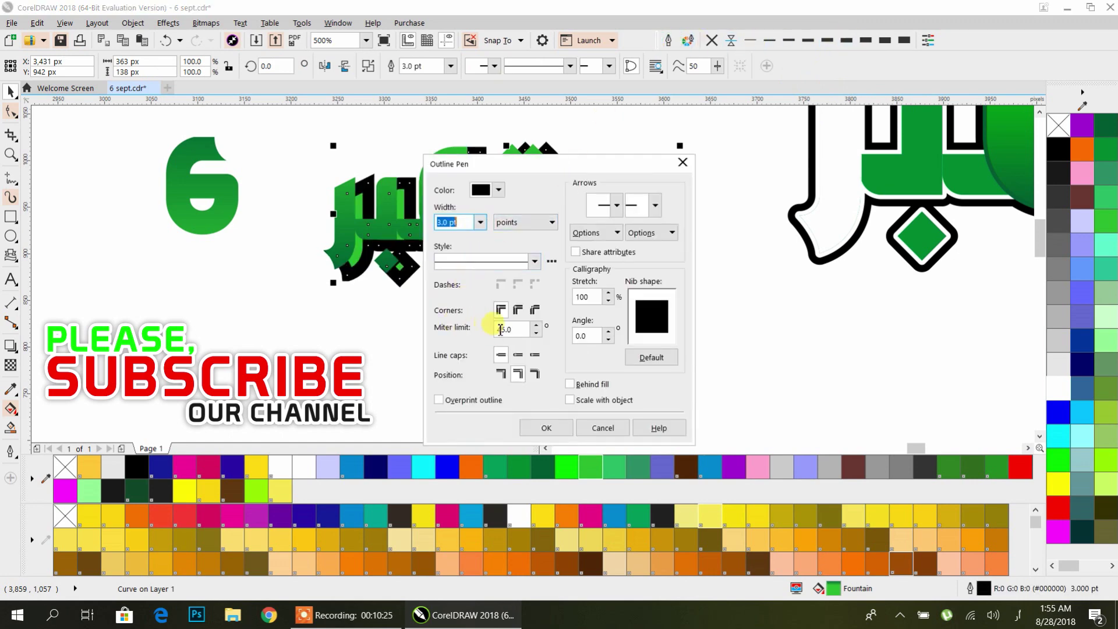
pyautogui.click(517, 309)
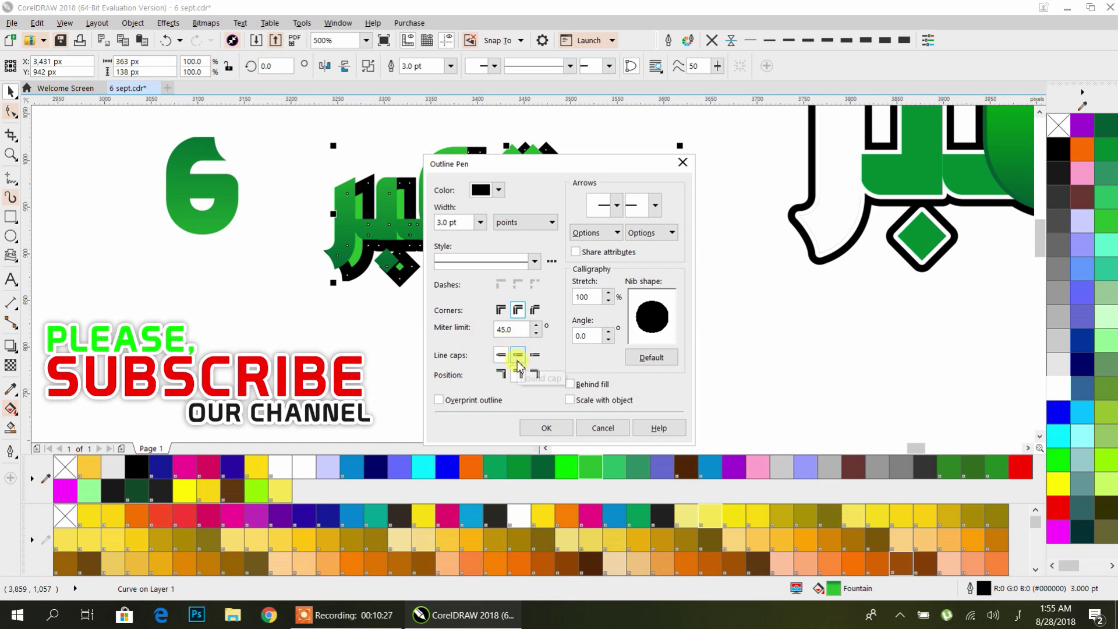
pyautogui.click(517, 356)
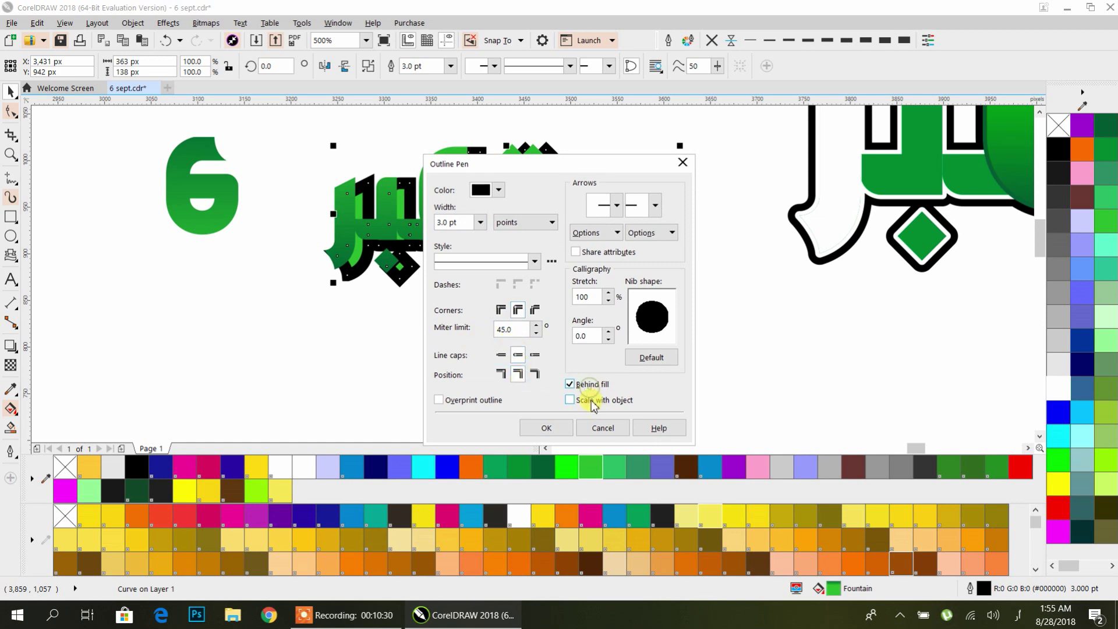
pyautogui.click(546, 427)
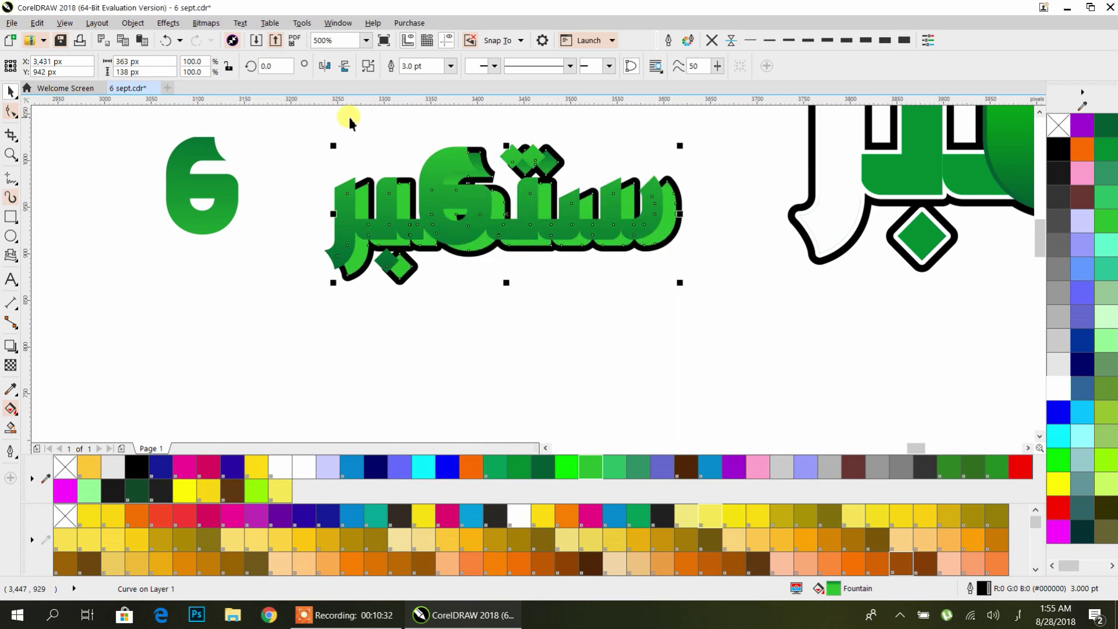
# Step: Centre the gradient word and the outlined word on each other horizontally and vertically
pyautogui.moveTo(302, 122); pyautogui.dragTo(735, 323)
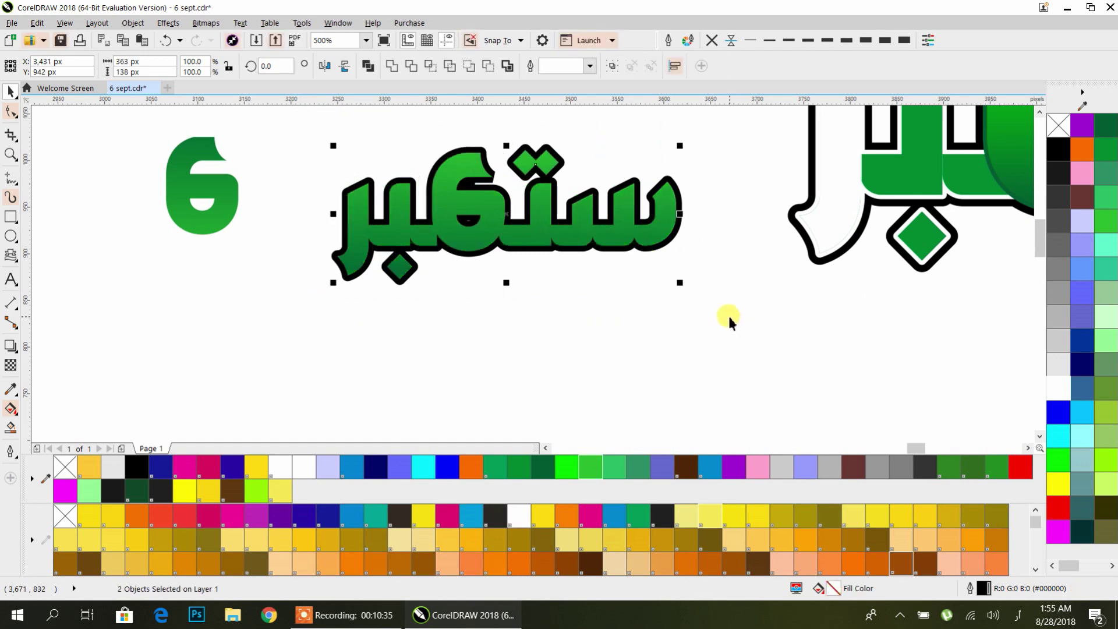
pyautogui.click(728, 313)
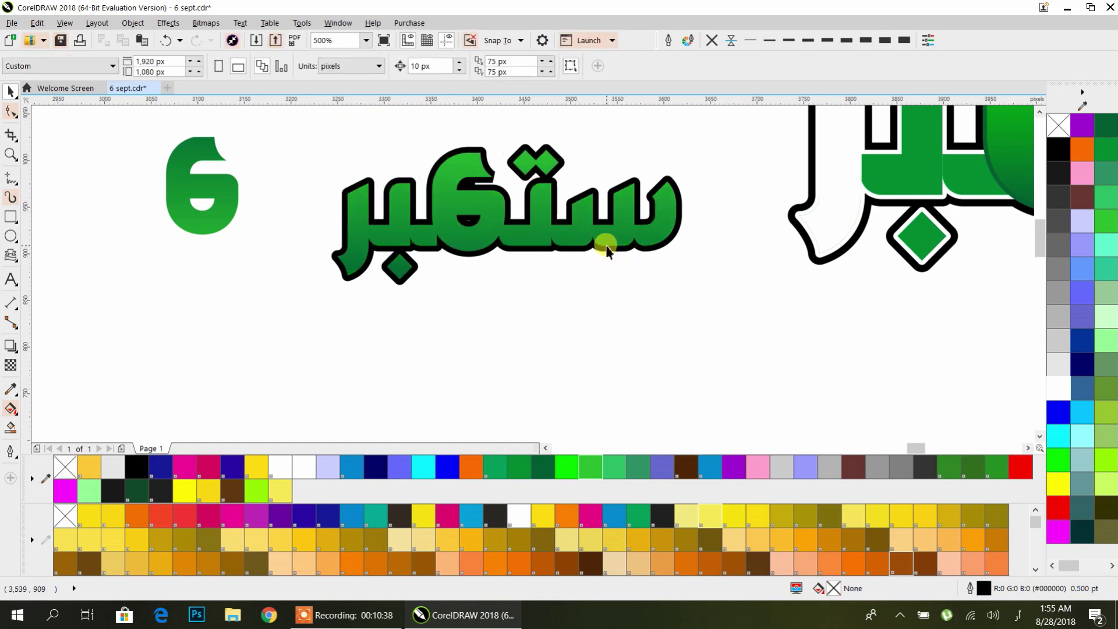
pyautogui.scroll(-2, 606, 251)
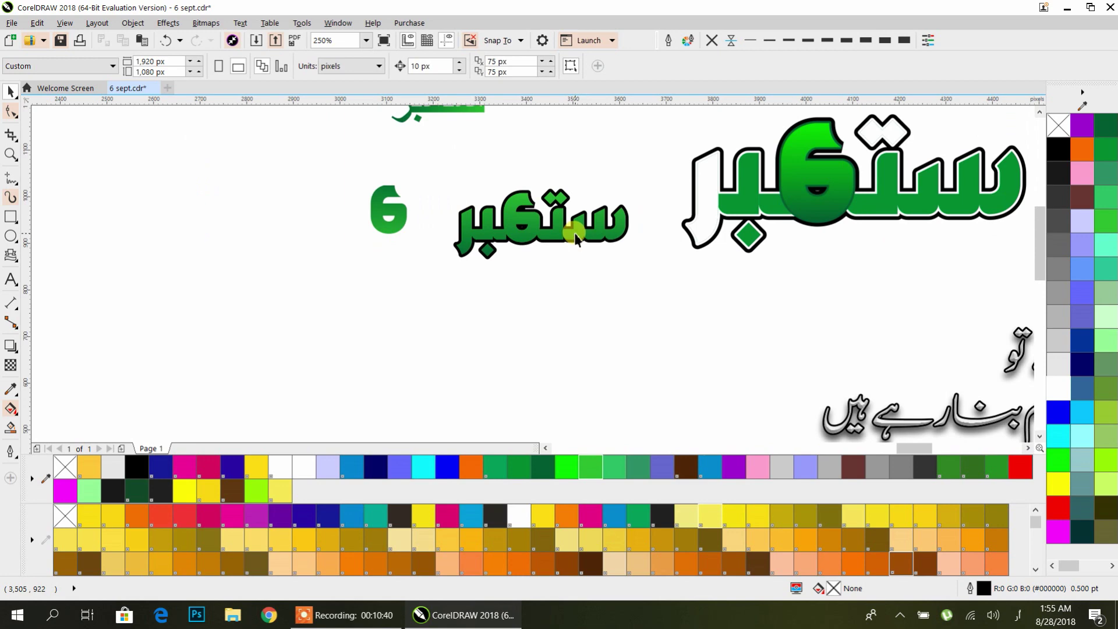
pyautogui.scroll(2, 531, 209)
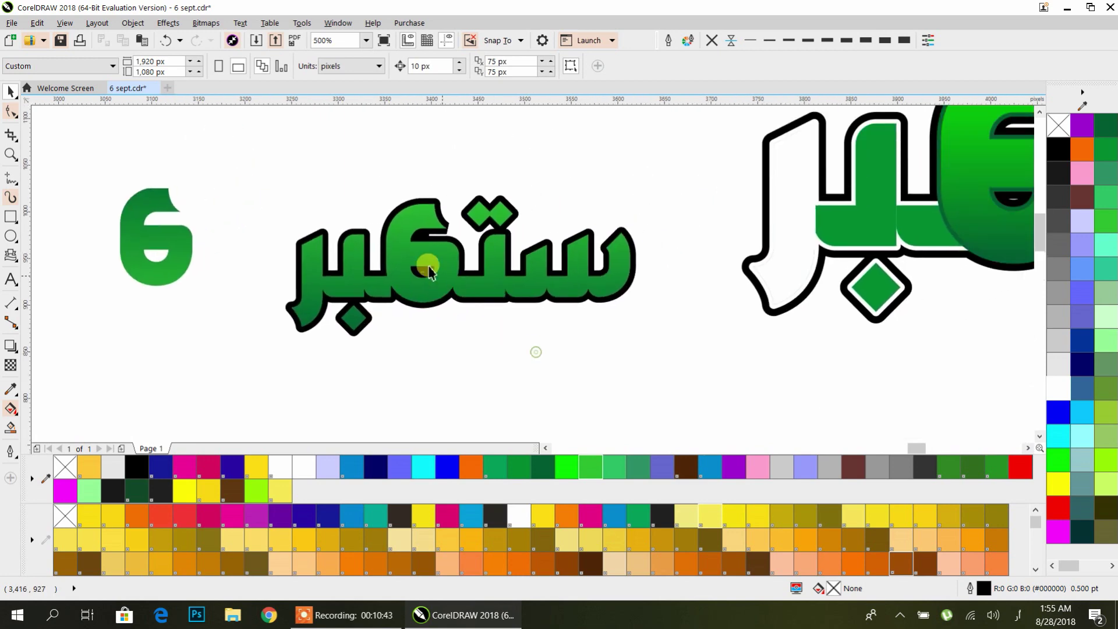
pyautogui.scroll(-2, 357, 278)
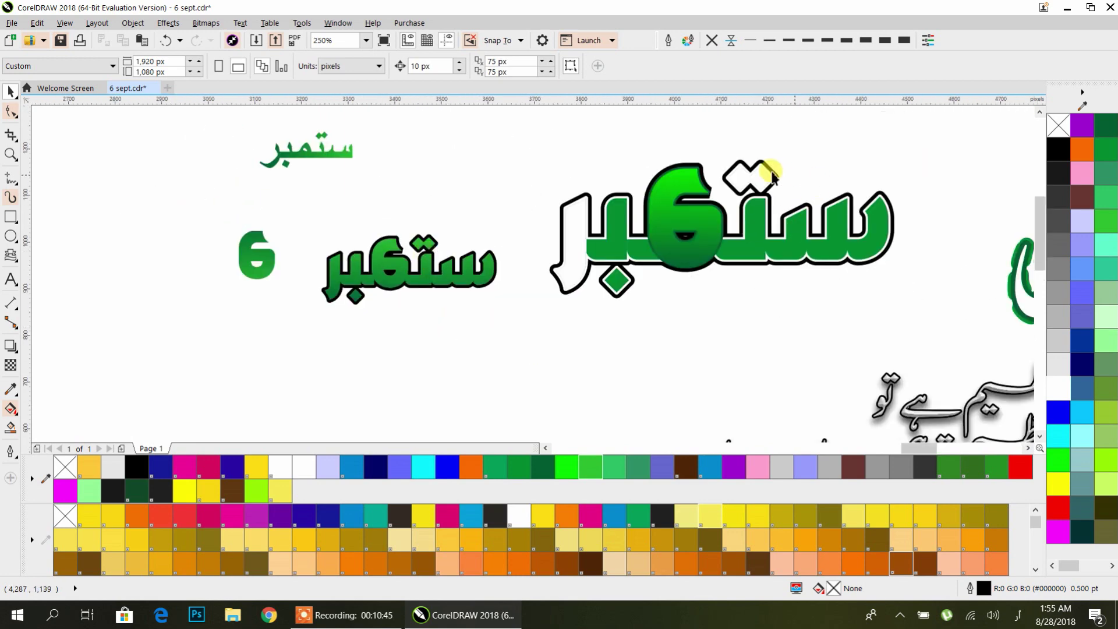
pyautogui.moveTo(264, 258); pyautogui.dragTo(396, 268)
pyautogui.scroll(2, 394, 256)
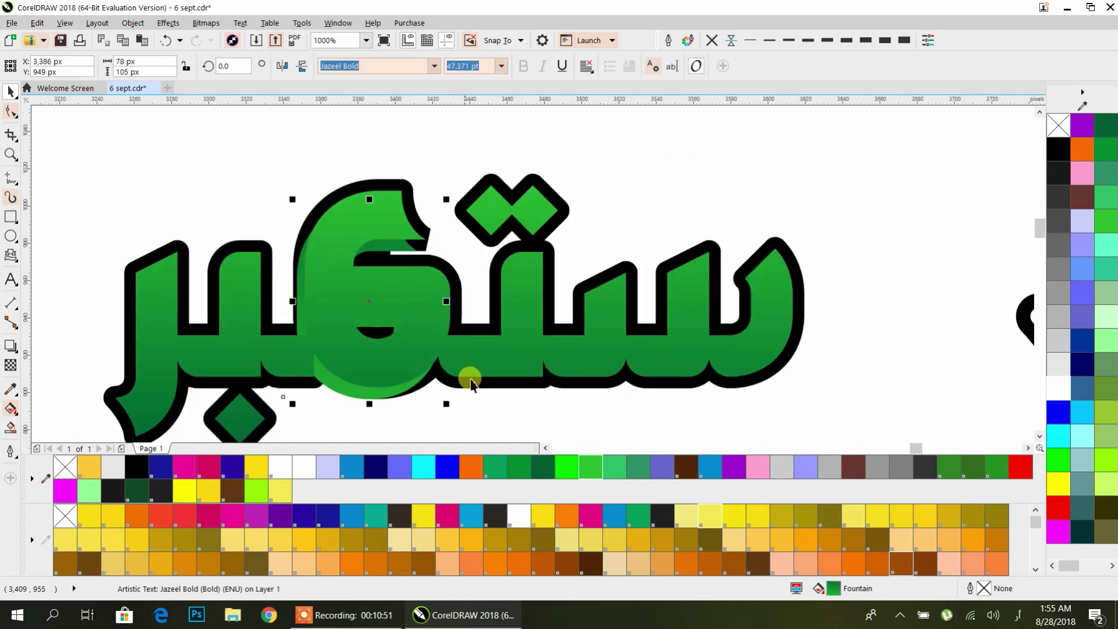
pyautogui.click(427, 342)
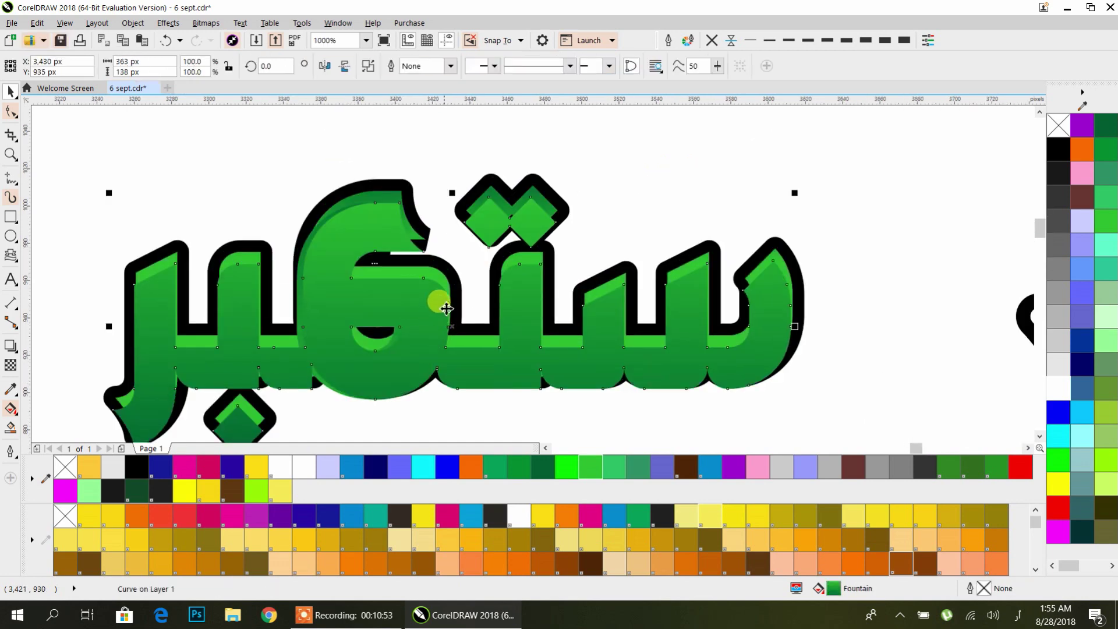
pyautogui.hotkey('ctrl', 'z')
pyautogui.hotkey('ctrl', 'z')
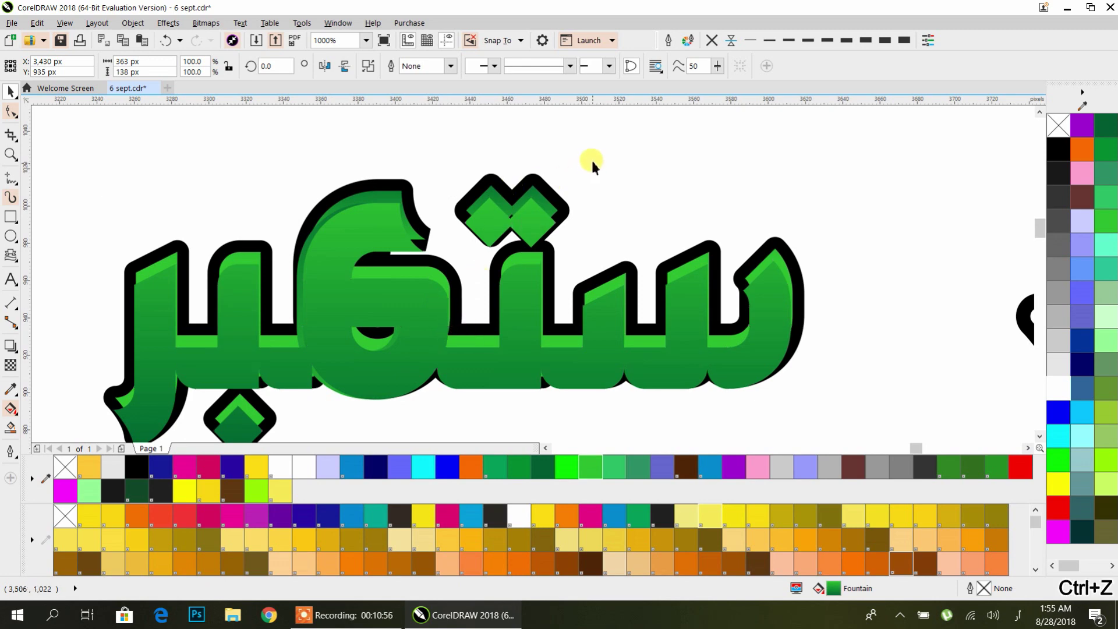
pyautogui.hotkey('ctrl', 'z')
pyautogui.click(591, 160)
pyautogui.scroll(-1, 356, 238)
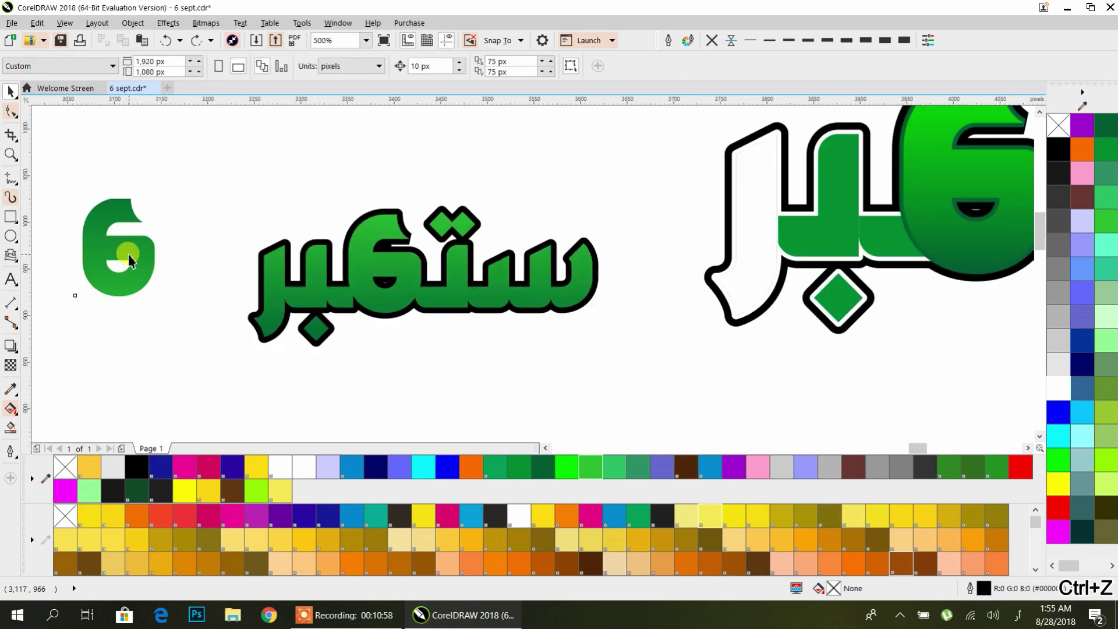
# Step: Move the spare 6 onto the 6 in the word and shrink it to about 75 by 102 px
pyautogui.moveTo(128, 253); pyautogui.dragTo(396, 265)
pyautogui.scroll(2, 416, 304)
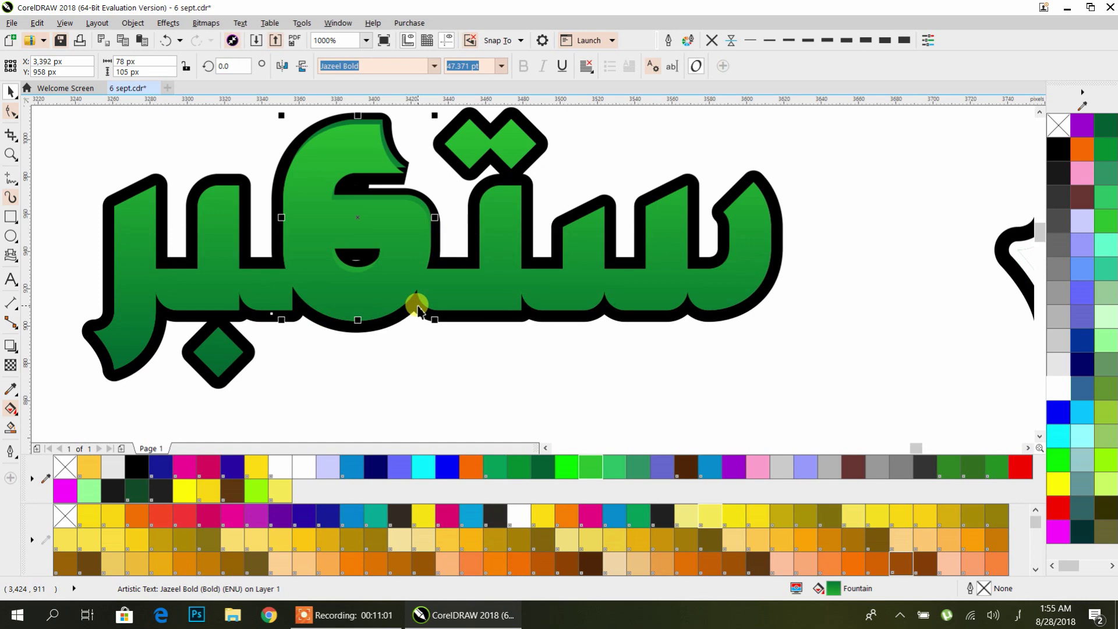
pyautogui.moveTo(433, 320); pyautogui.dragTo(428, 313)
# Step: Realign the stacked word layers and the separate 6 on a common centre
pyautogui.moveTo(409, 257); pyautogui.dragTo(409, 254)
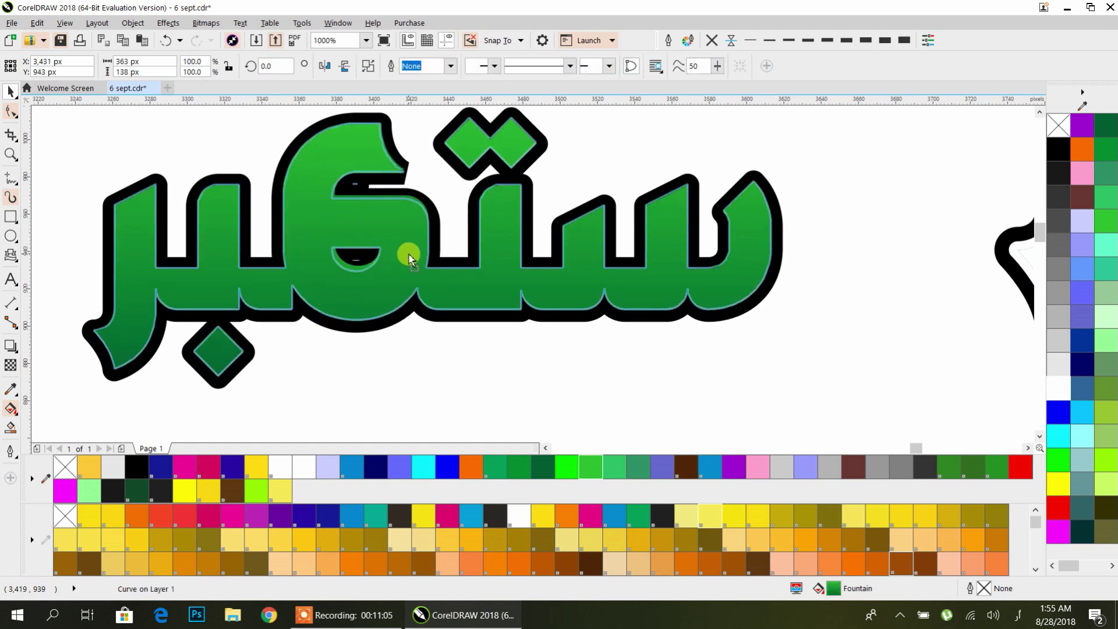
pyautogui.click(448, 368)
pyautogui.scroll(-2, 495, 351)
pyautogui.moveTo(340, 381); pyautogui.dragTo(254, 417)
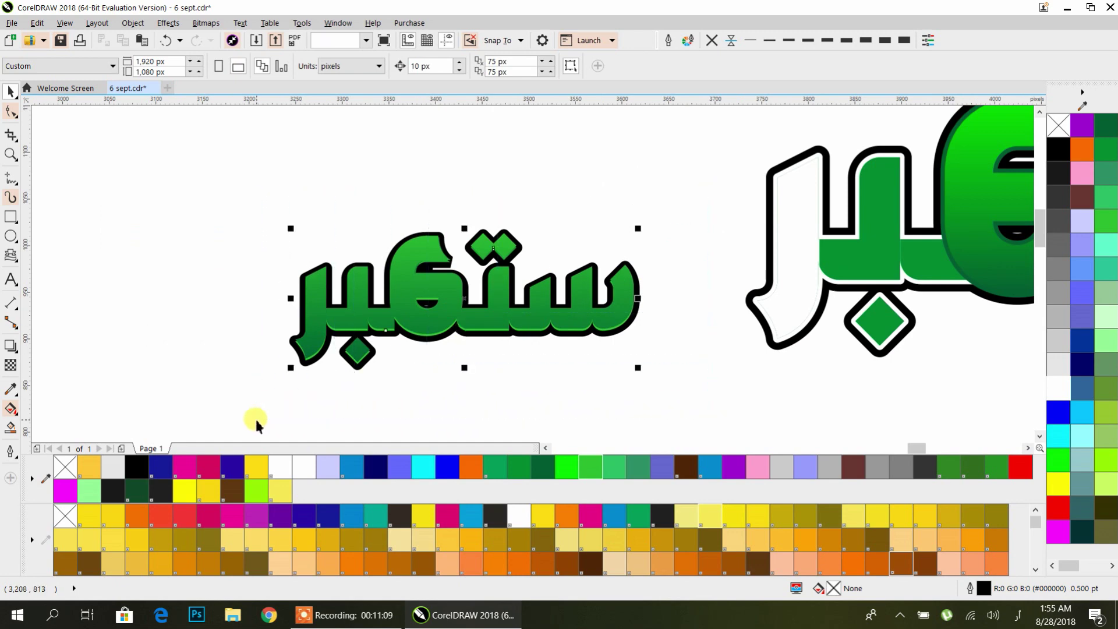
pyautogui.hotkey('ctrl', 'k')
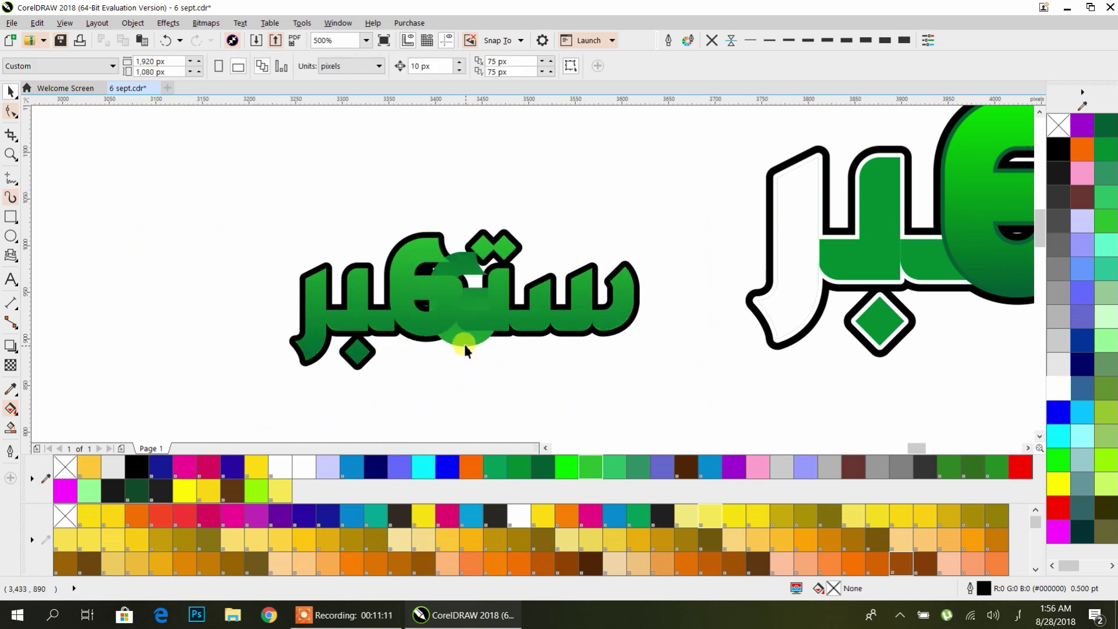
# Step: Move the separate 6 back over the word's 6, at about X 3,390 px and Y 956 px
pyautogui.click(465, 347)
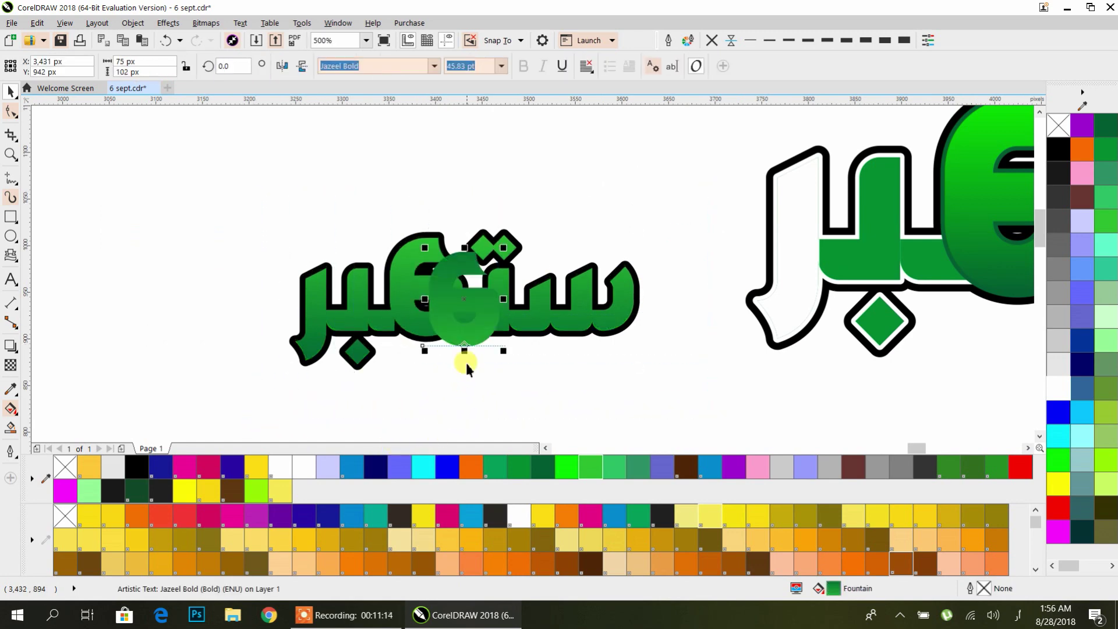
pyautogui.moveTo(469, 297); pyautogui.dragTo(424, 283)
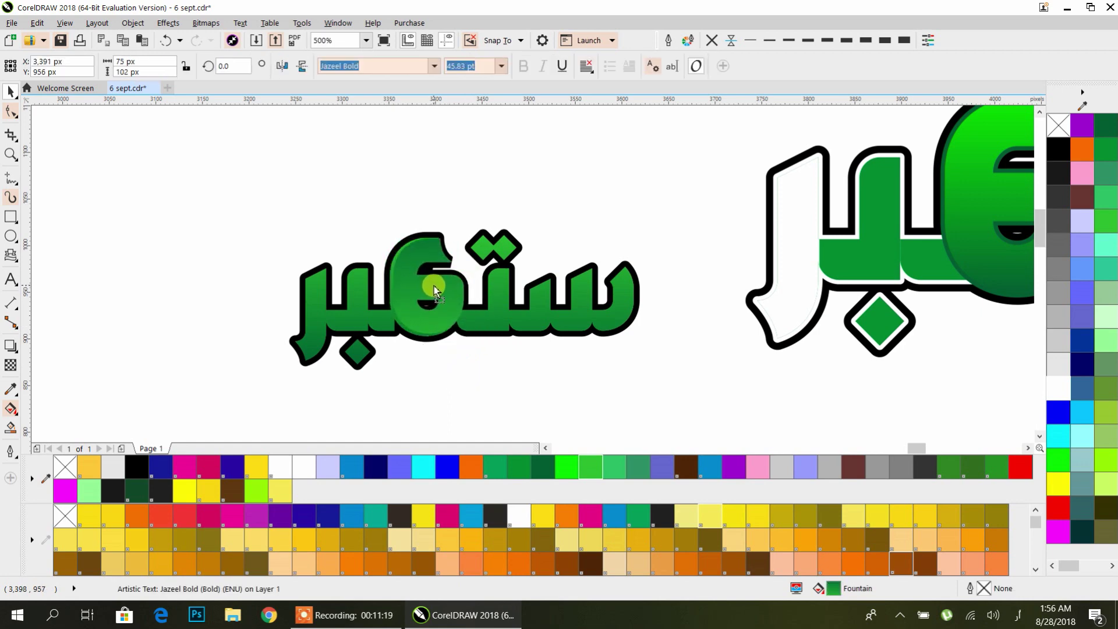
pyautogui.scroll(4, 417, 292)
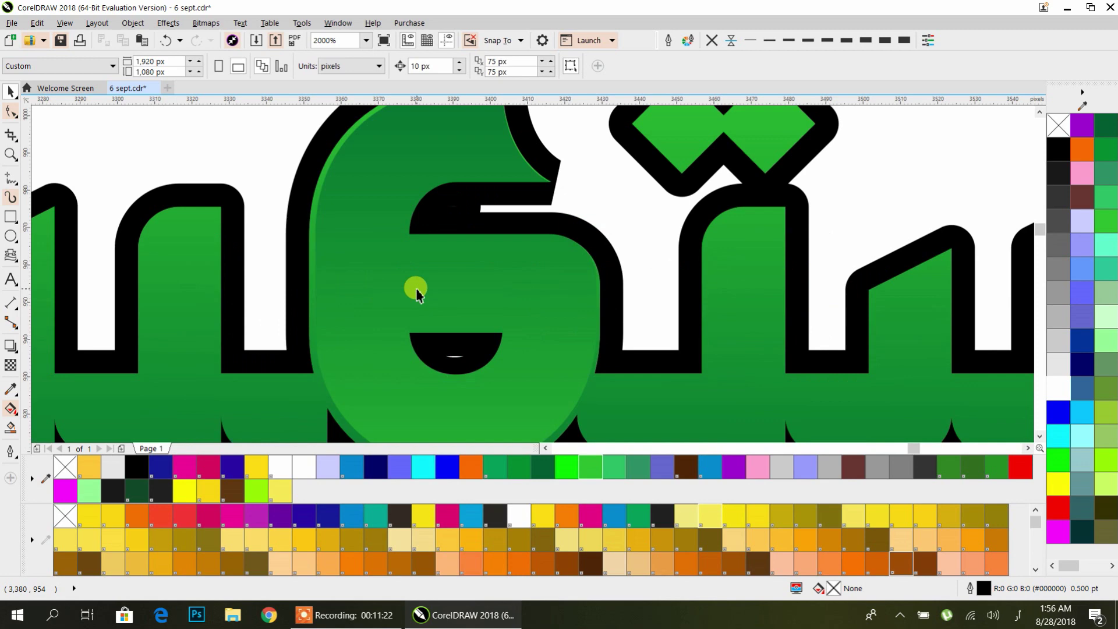
pyautogui.press('Up')
pyautogui.press('Down')
pyautogui.scroll(-2, 416, 292)
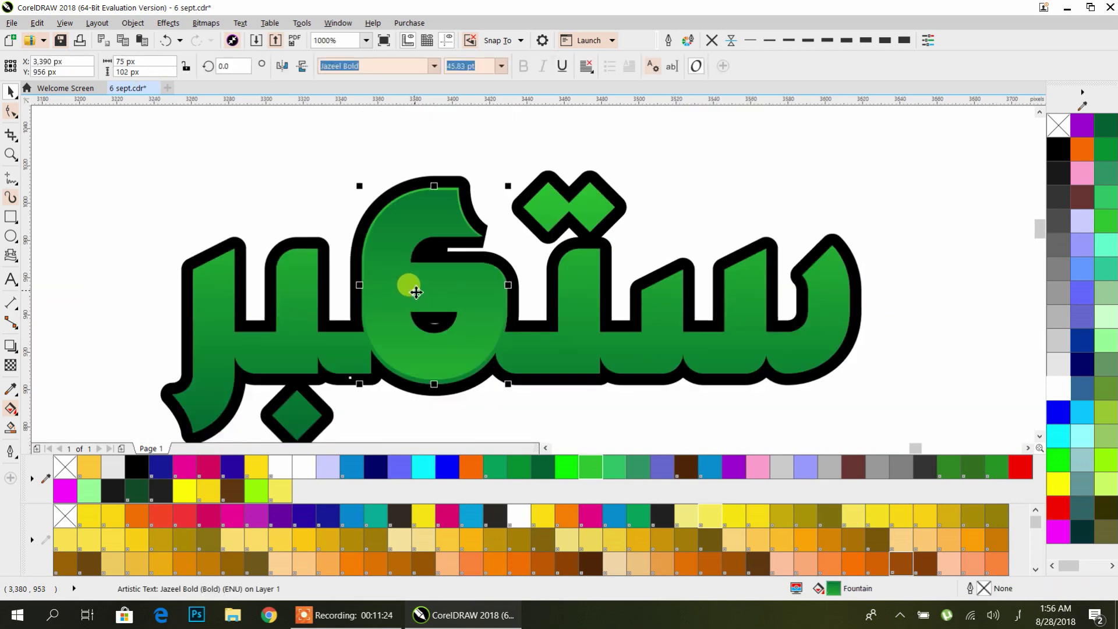
pyautogui.moveTo(679, 183); pyautogui.dragTo(329, 385)
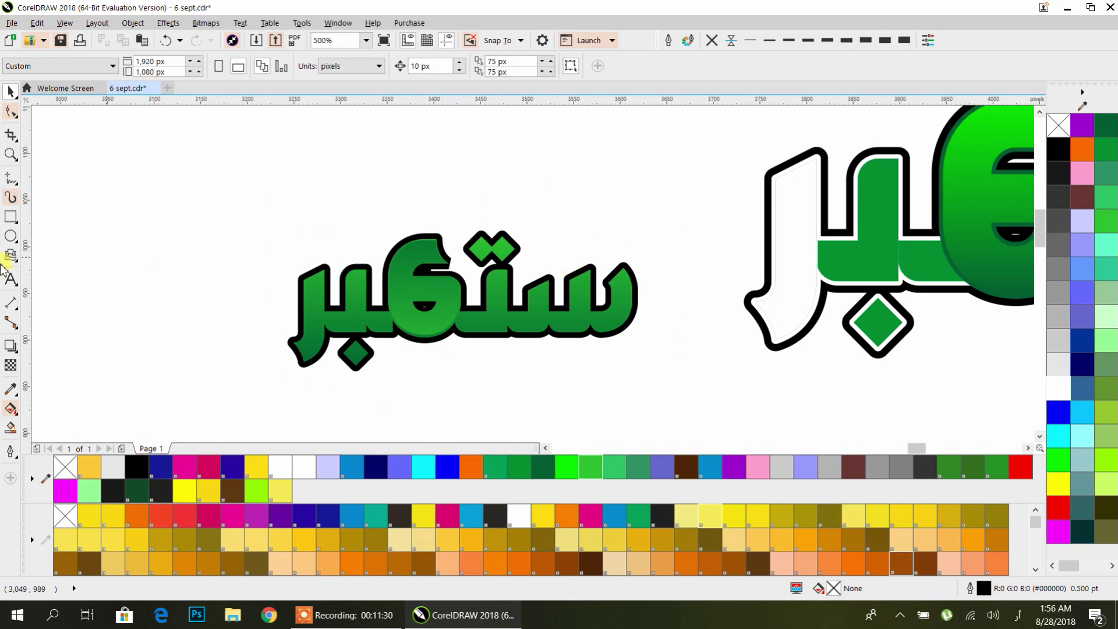
# Step: Cover the word's leftmost letter with a white rectangle about 47 by 153 px, without an outline
pyautogui.click(12, 222)
pyautogui.moveTo(283, 250); pyautogui.dragTo(327, 376)
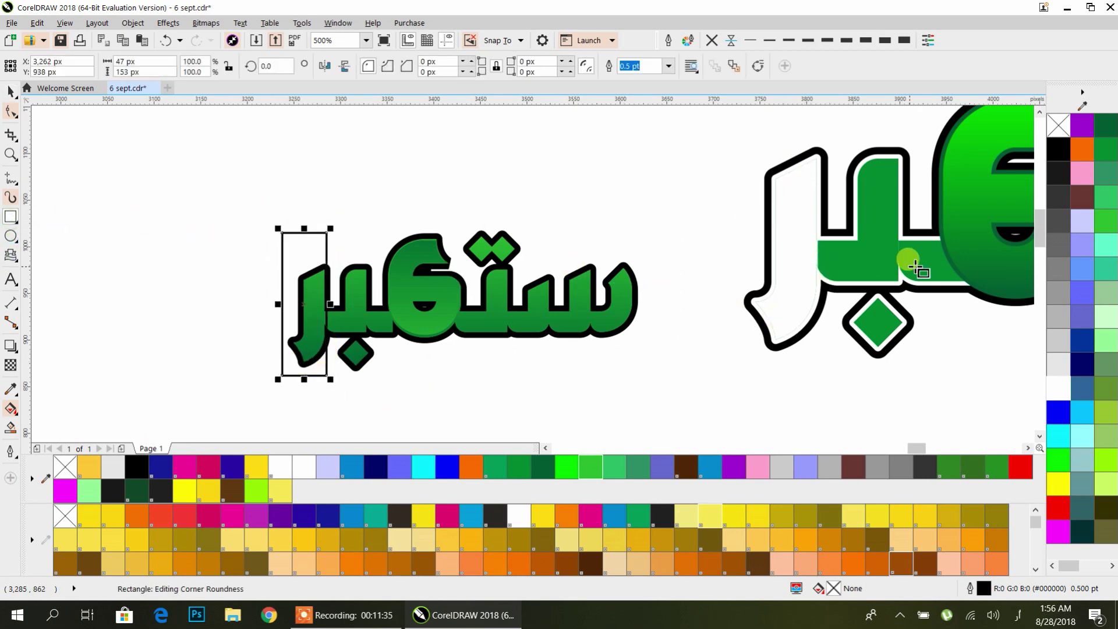
pyautogui.click(1050, 392)
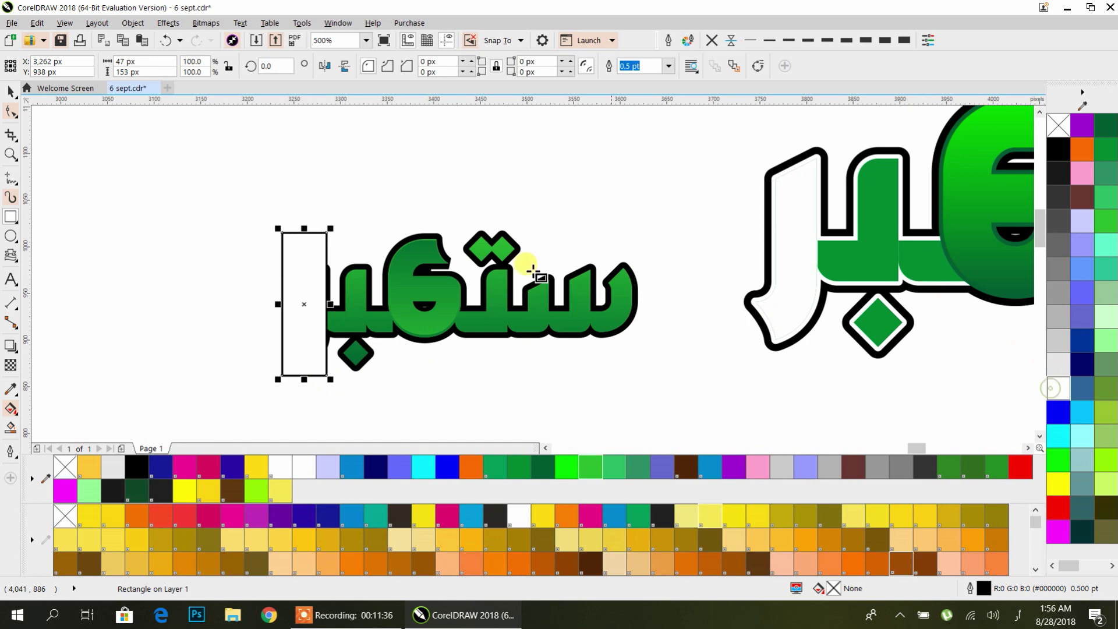
pyautogui.click(712, 41)
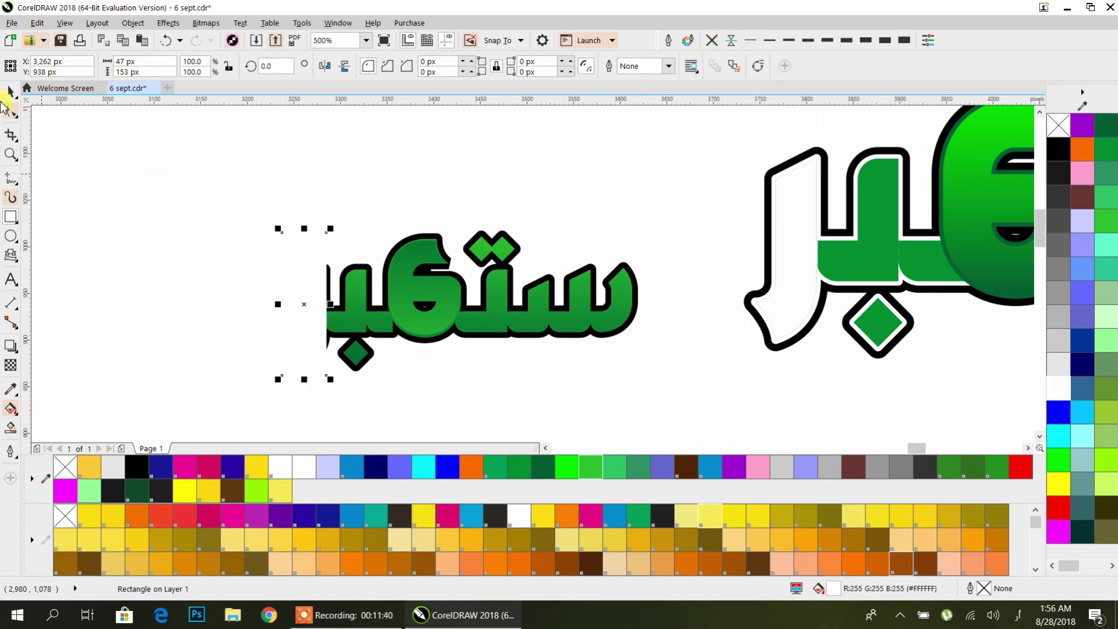
pyautogui.click(135, 258)
pyautogui.moveTo(327, 288); pyautogui.dragTo(354, 266)
pyautogui.hotkey('ctrl', 'z')
pyautogui.click(232, 254)
# Step: Place a copy of the white rectangle over the word's two upper dots, resized to about 93 by 58 px
pyautogui.moveTo(307, 296); pyautogui.dragTo(629, 198)
pyautogui.moveTo(624, 274); pyautogui.dragTo(691, 156)
pyautogui.moveTo(641, 174); pyautogui.dragTo(589, 192)
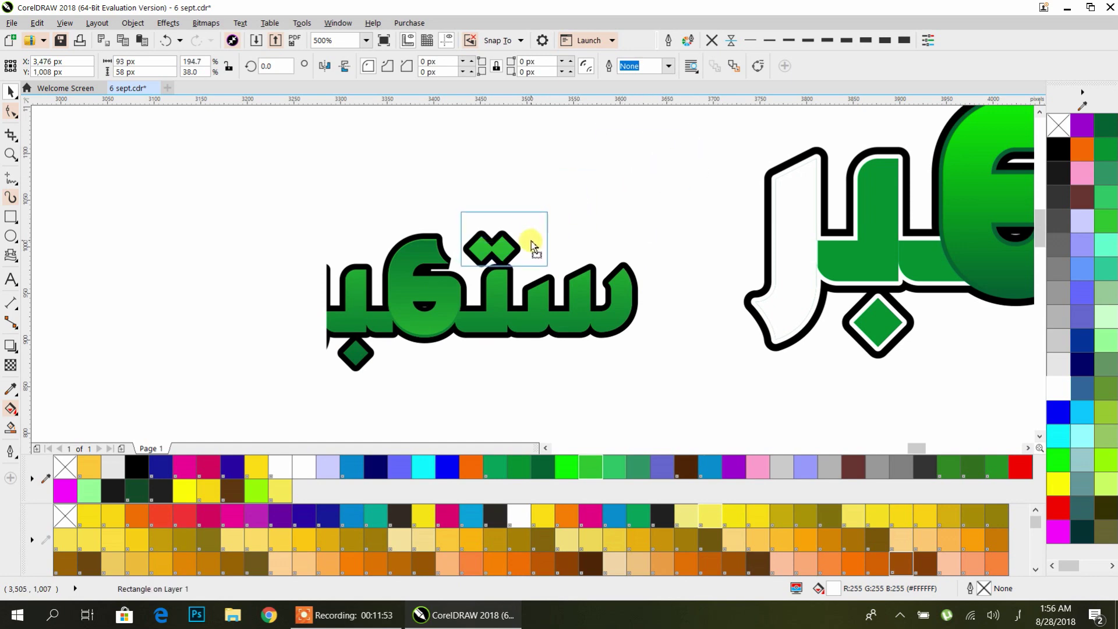
pyautogui.moveTo(531, 240); pyautogui.dragTo(532, 240)
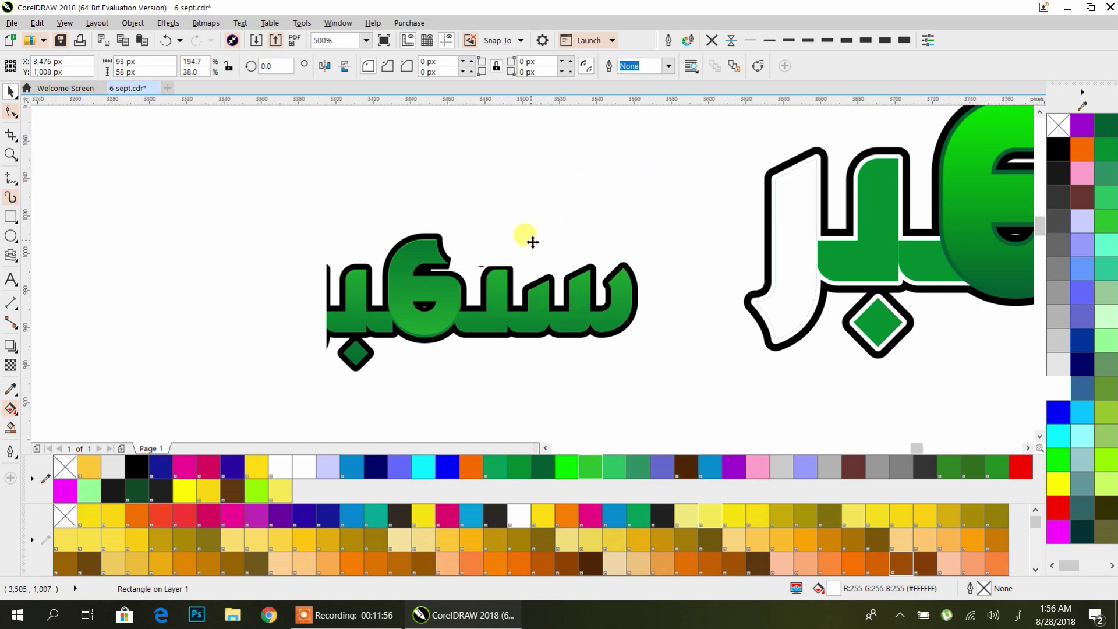
# Step: Rotate the white rectangle over the upper dots by about 2.5 degrees and shift it slightly up
pyautogui.scroll(2, 532, 240)
pyautogui.click(532, 241)
pyautogui.moveTo(579, 188); pyautogui.dragTo(576, 168)
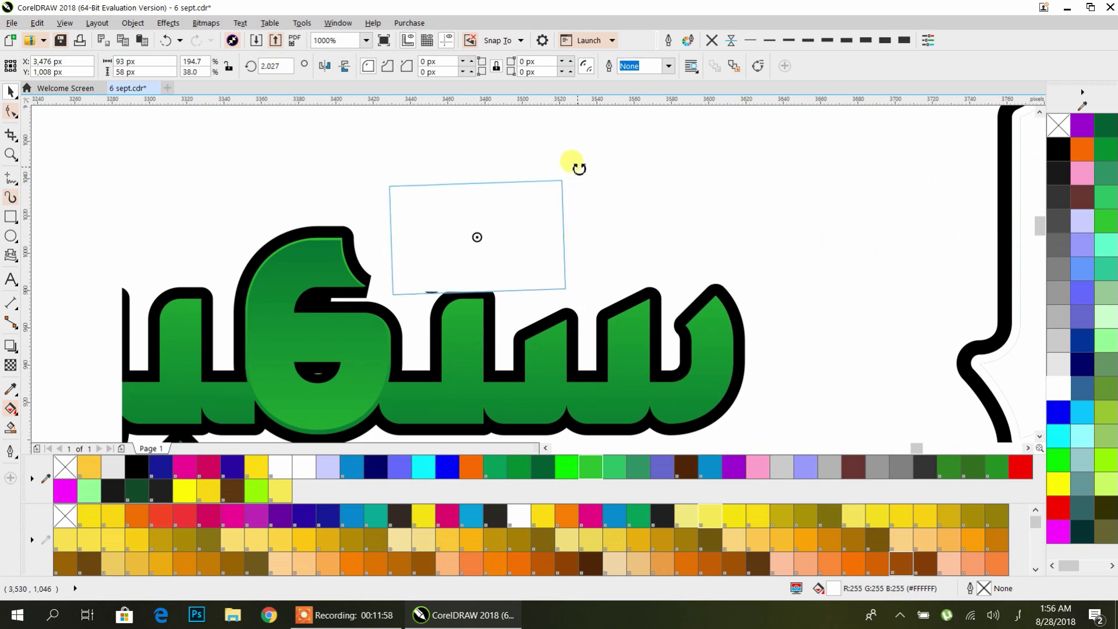
pyautogui.click(504, 265)
pyautogui.moveTo(504, 265)
pyautogui.mouseDown()
pyautogui.moveTo(522, 239)
pyautogui.moveTo(518, 253)
pyautogui.mouseUp()
# Step: PowerClip the rotated white rectangle inside the green word so that it colours only the upper dots
pyautogui.rightClick(521, 251)
pyautogui.click(568, 215)
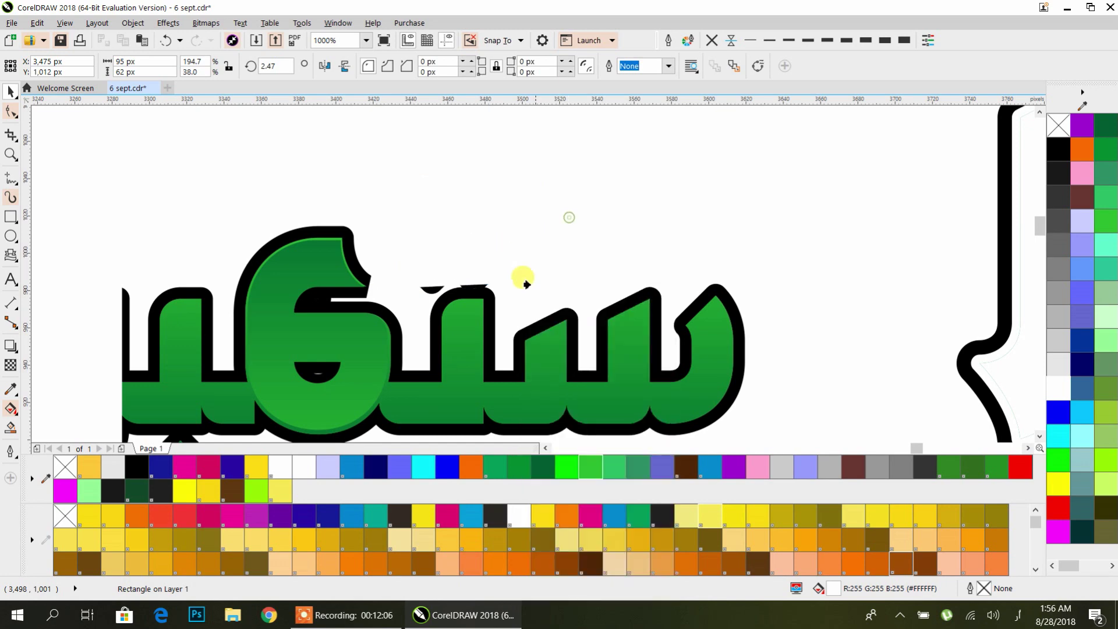
pyautogui.click(531, 381)
pyautogui.scroll(-2, 474, 262)
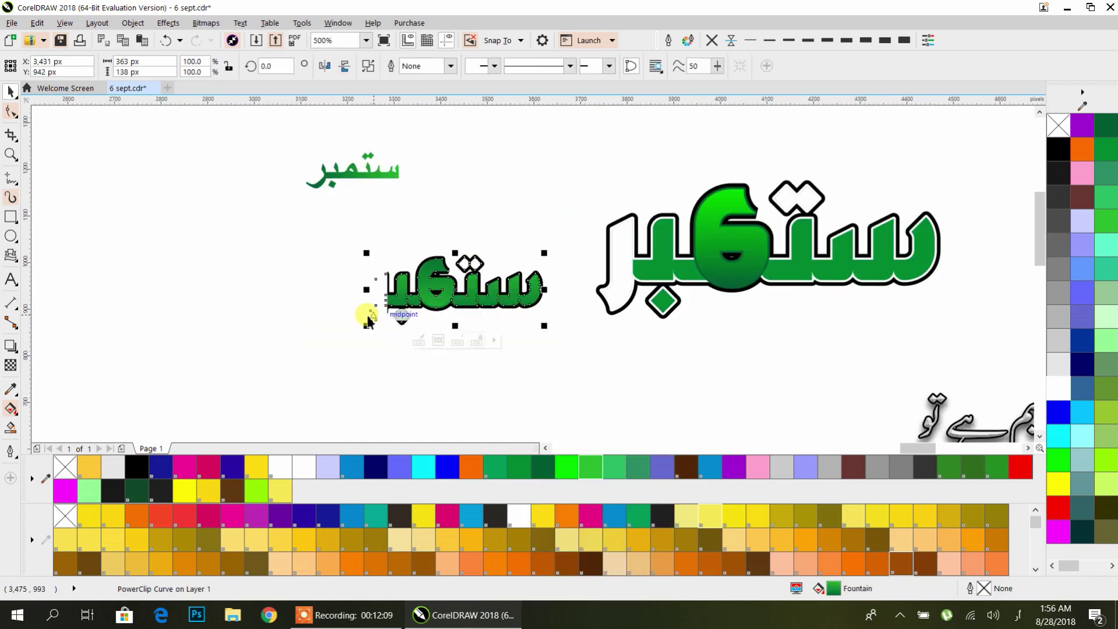
# Step: PowerClip the white rectangle at the word's left end inside the green word so that it colours only the leftmost letter
pyautogui.scroll(1, 374, 295)
pyautogui.click(402, 280)
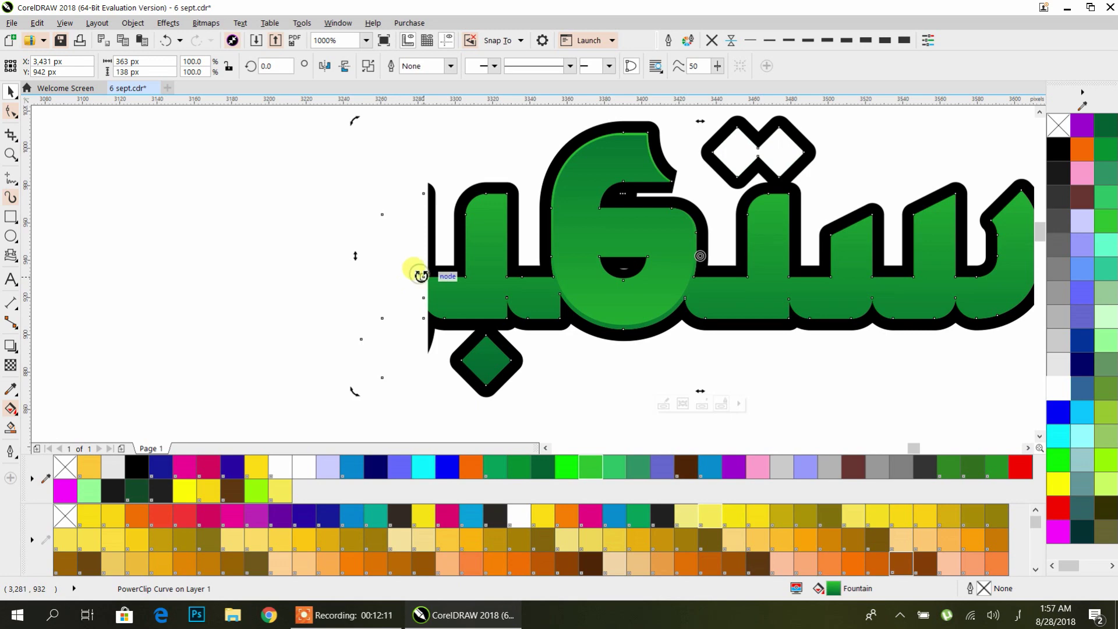
pyautogui.click(314, 262)
pyautogui.click(373, 246)
pyautogui.rightClick(395, 247)
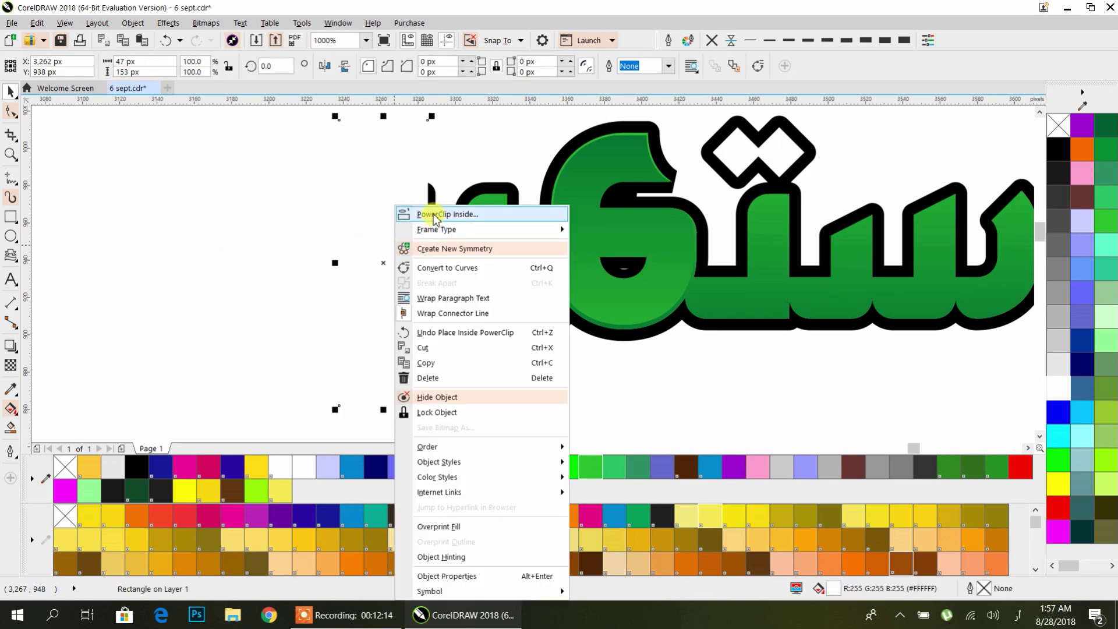
pyautogui.click(433, 215)
pyautogui.click(449, 297)
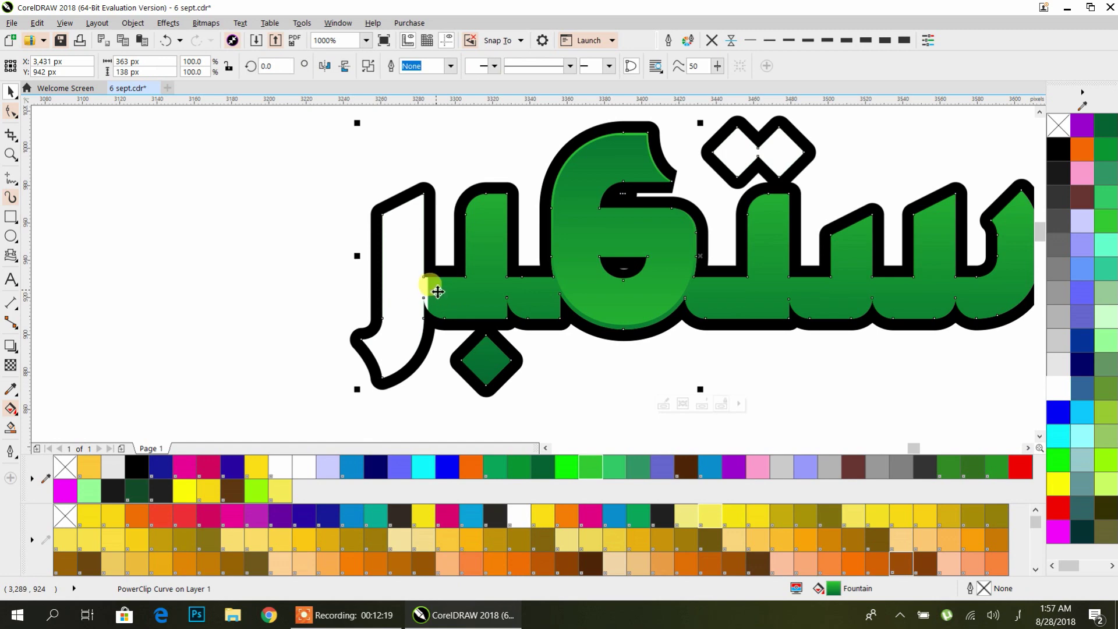
# Step: Edit the PowerClip contents and narrow the left white rectangle to 45 px so its edge meets the leftmost letter's edge
pyautogui.keyDown('ctrl'); pyautogui.click(450, 294); pyautogui.keyUp('ctrl')
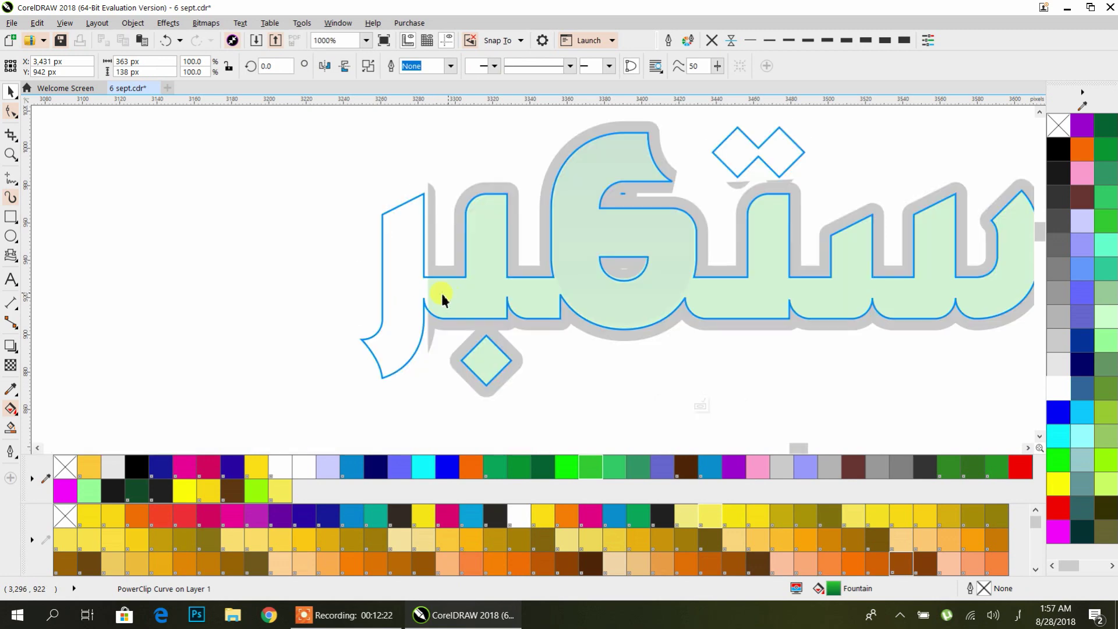
pyautogui.scroll(3, 421, 290)
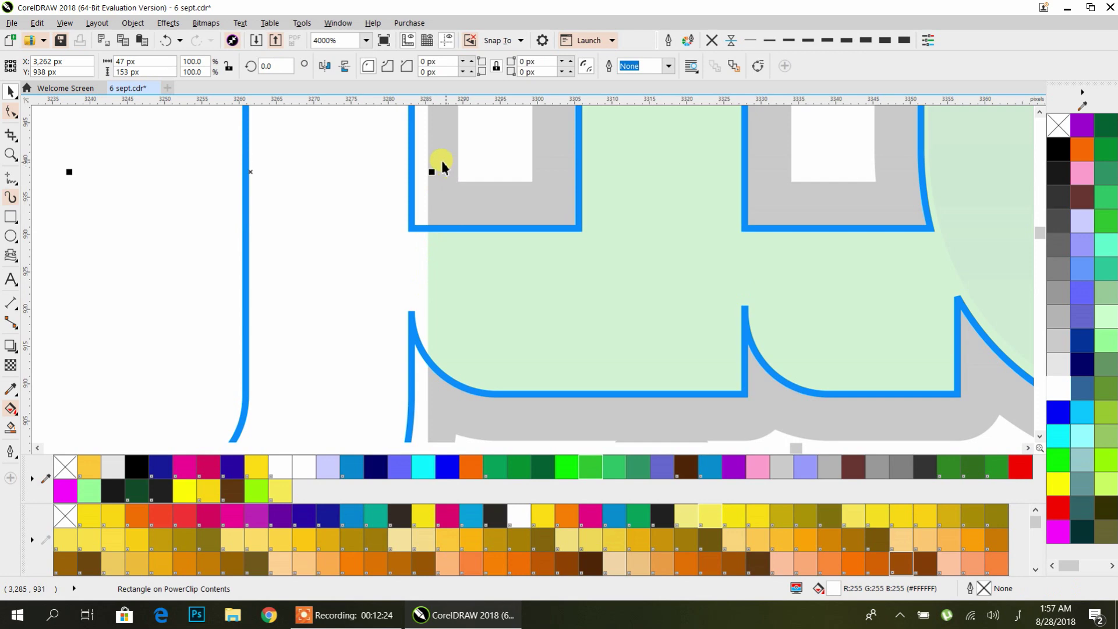
pyautogui.moveTo(432, 172); pyautogui.dragTo(416, 193)
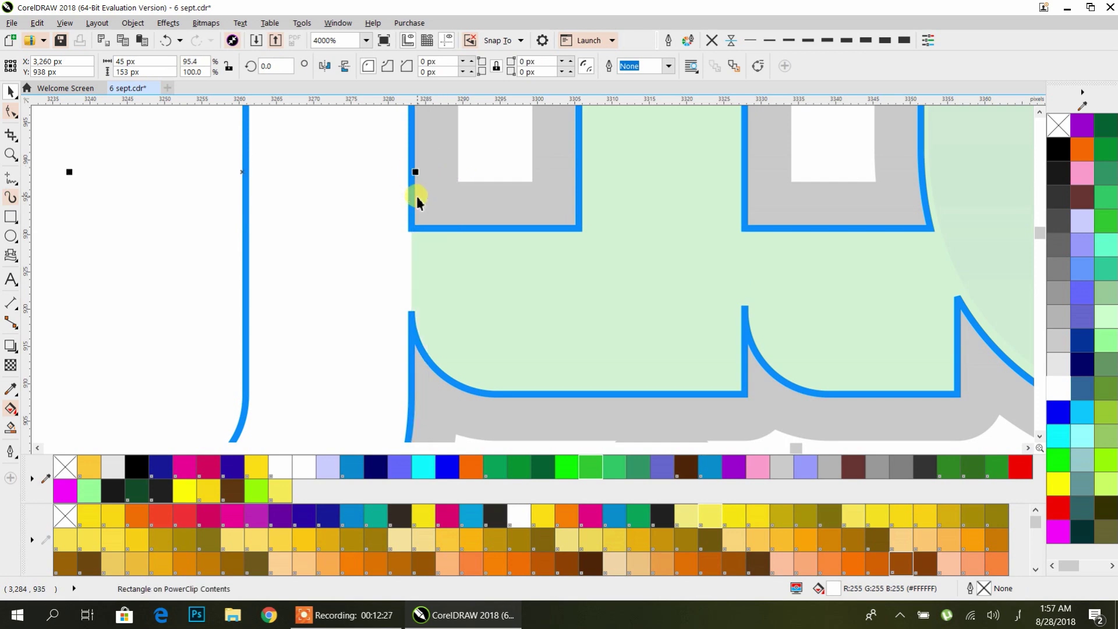
pyautogui.scroll(-2, 417, 192)
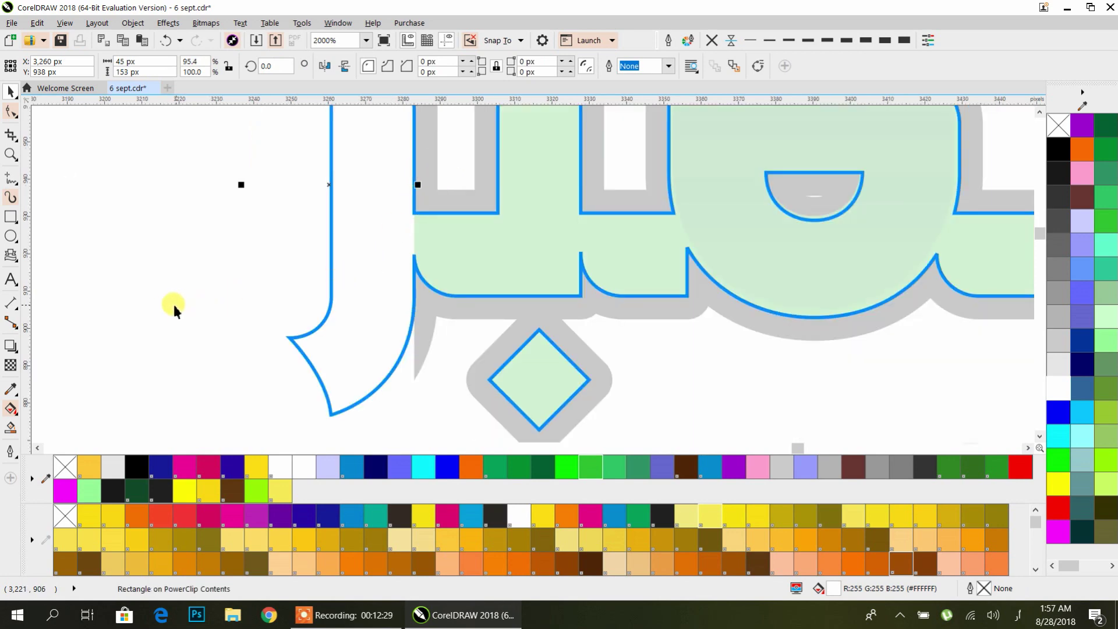
pyautogui.keyDown('ctrl'); pyautogui.click(155, 304); pyautogui.keyUp('ctrl')
# Step: Give the green and white word a 0.5 pt white outline
pyautogui.scroll(-6, 155, 303)
pyautogui.moveTo(158, 306); pyautogui.dragTo(219, 295)
pyautogui.click(344, 358)
pyautogui.scroll(2, 361, 298)
pyautogui.click(357, 280)
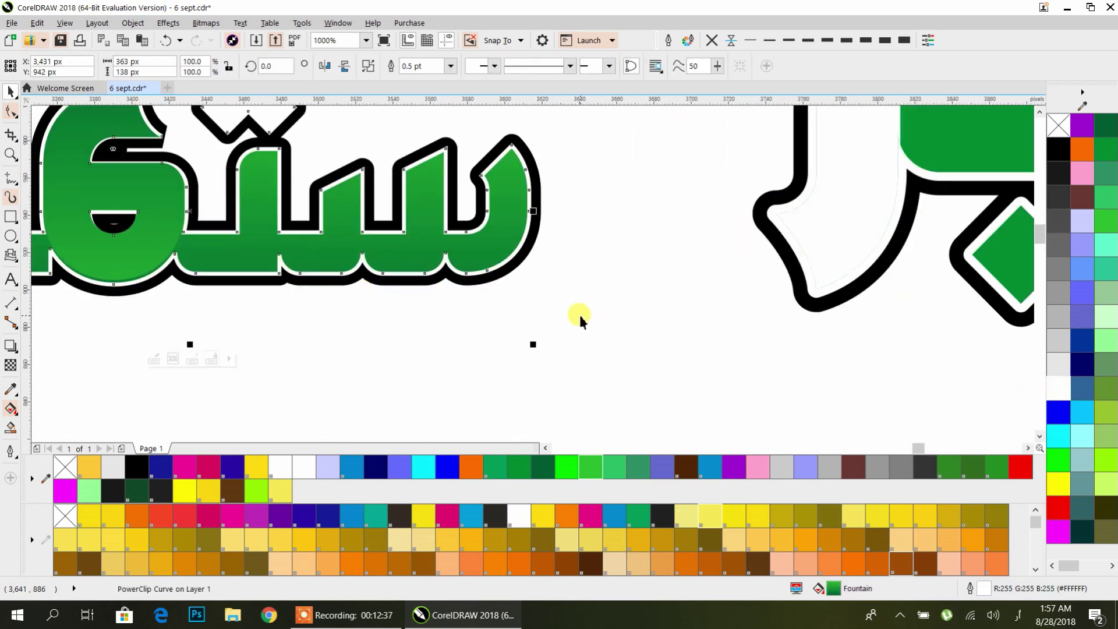
pyautogui.scroll(-2, 580, 319)
# Step: Give the 6 in the small title a thin green outline in #009933
pyautogui.click(377, 258)
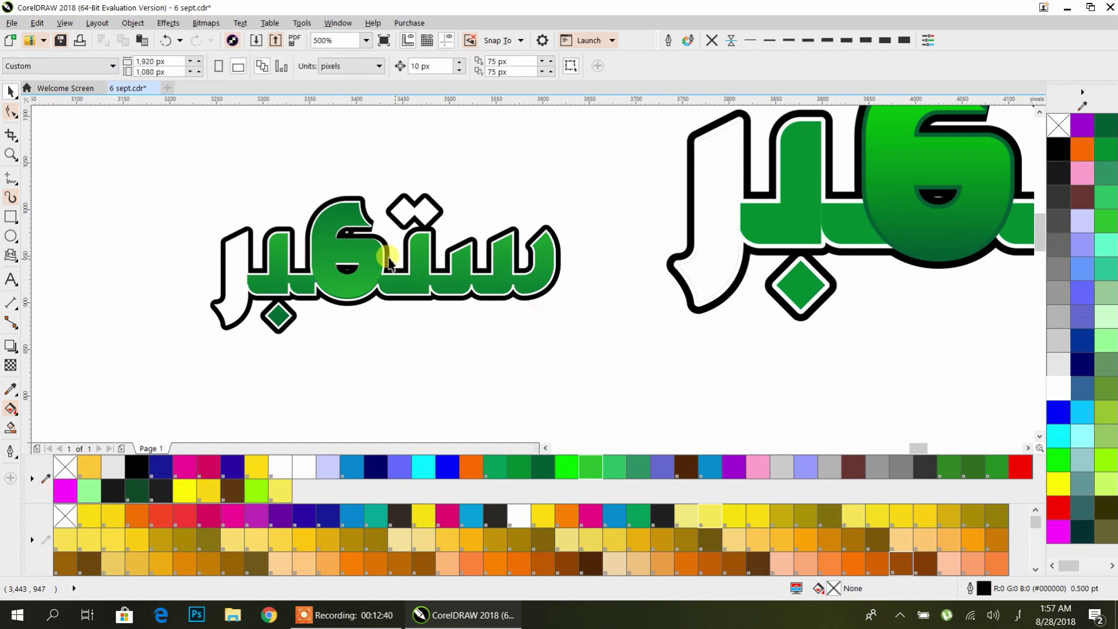
pyautogui.rightClick(1058, 458)
pyautogui.rightClick(1105, 150)
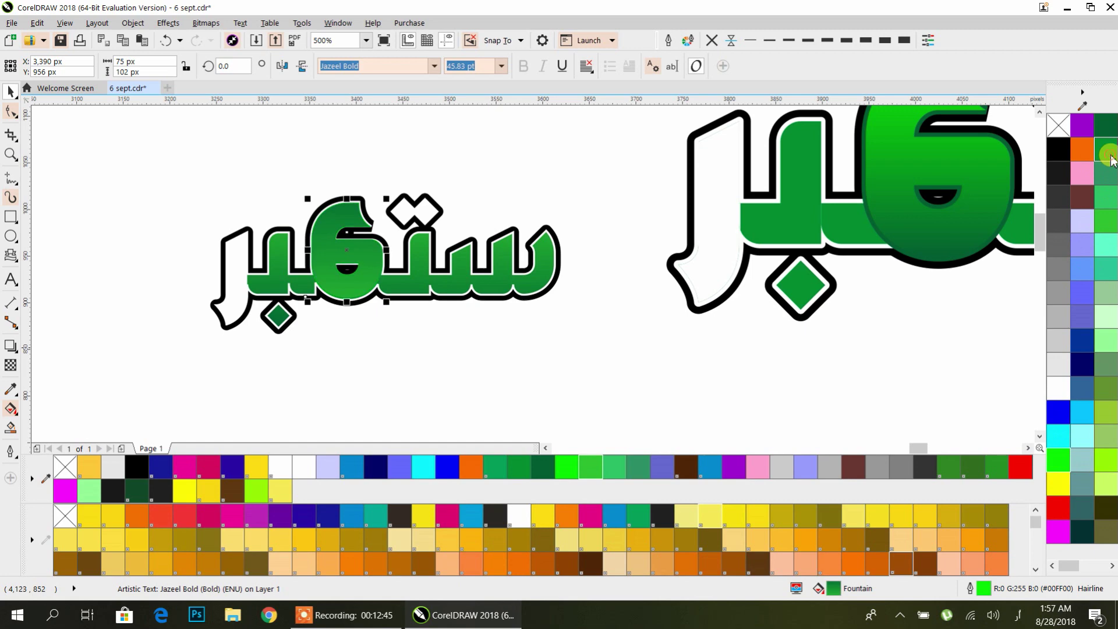
pyautogui.click(833, 43)
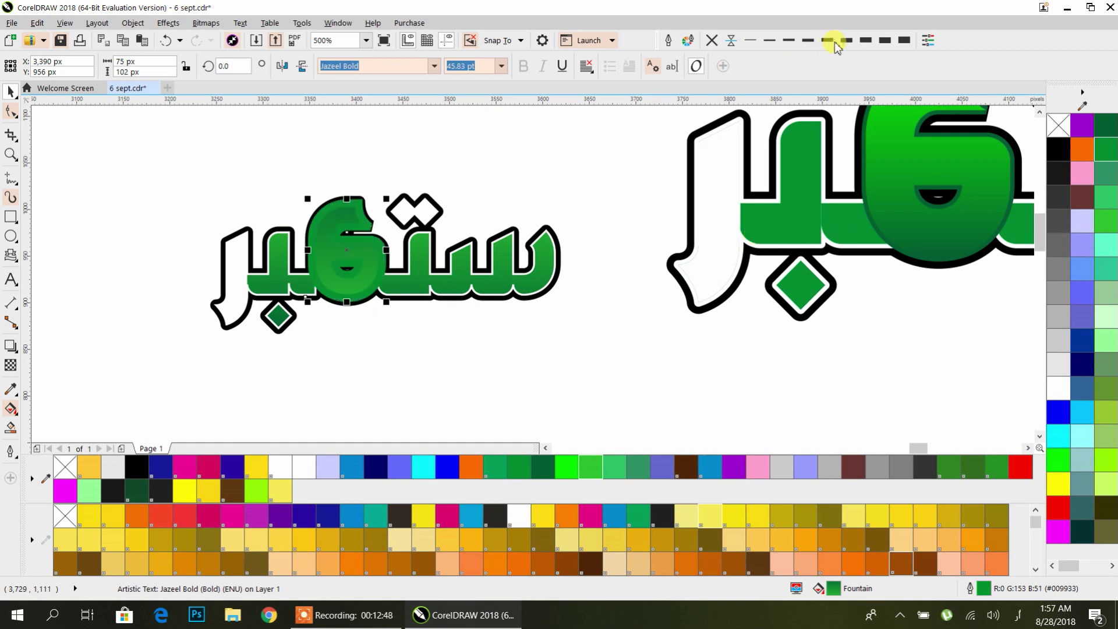
pyautogui.click(788, 39)
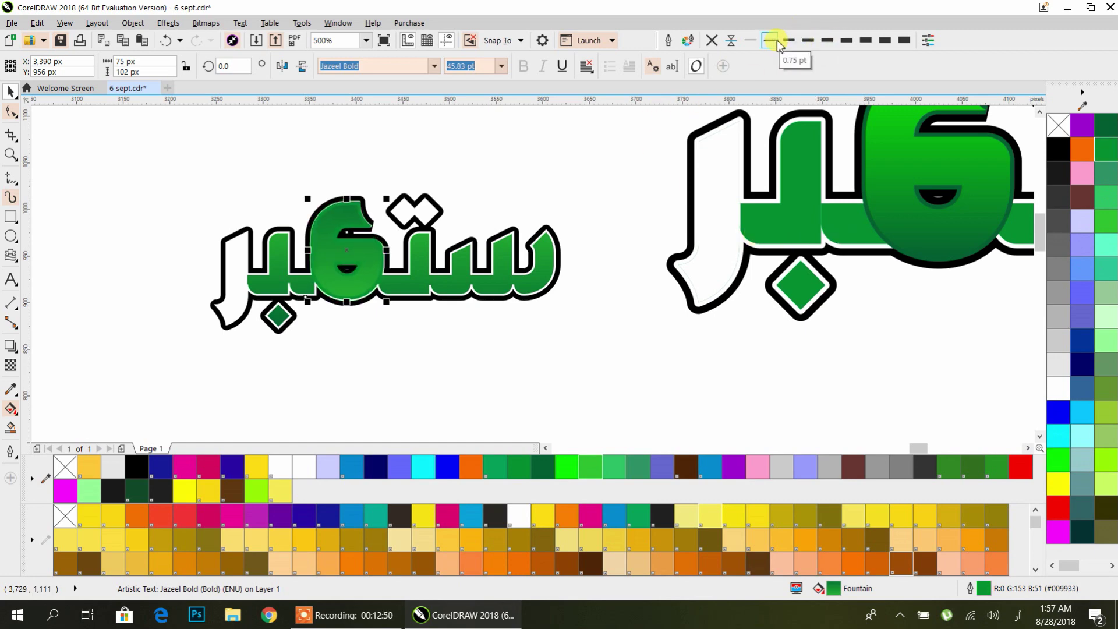
# Step: Fill the 6 in the small title with solid Grass Green (#009933)
pyautogui.click(474, 372)
pyautogui.scroll(1, 319, 282)
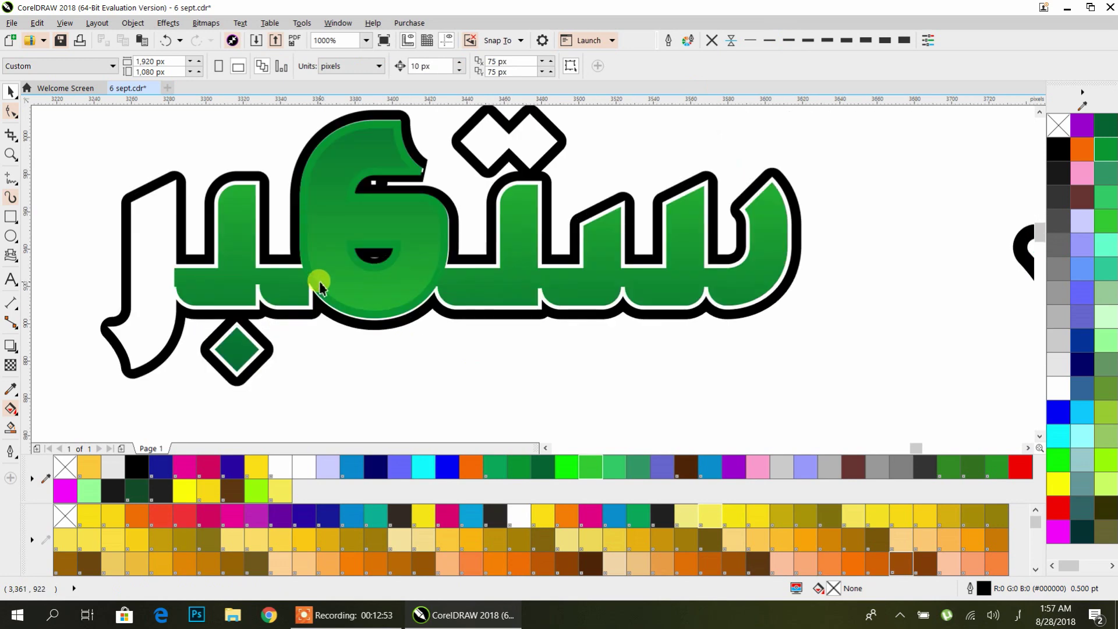
pyautogui.click(324, 284)
pyautogui.click(562, 466)
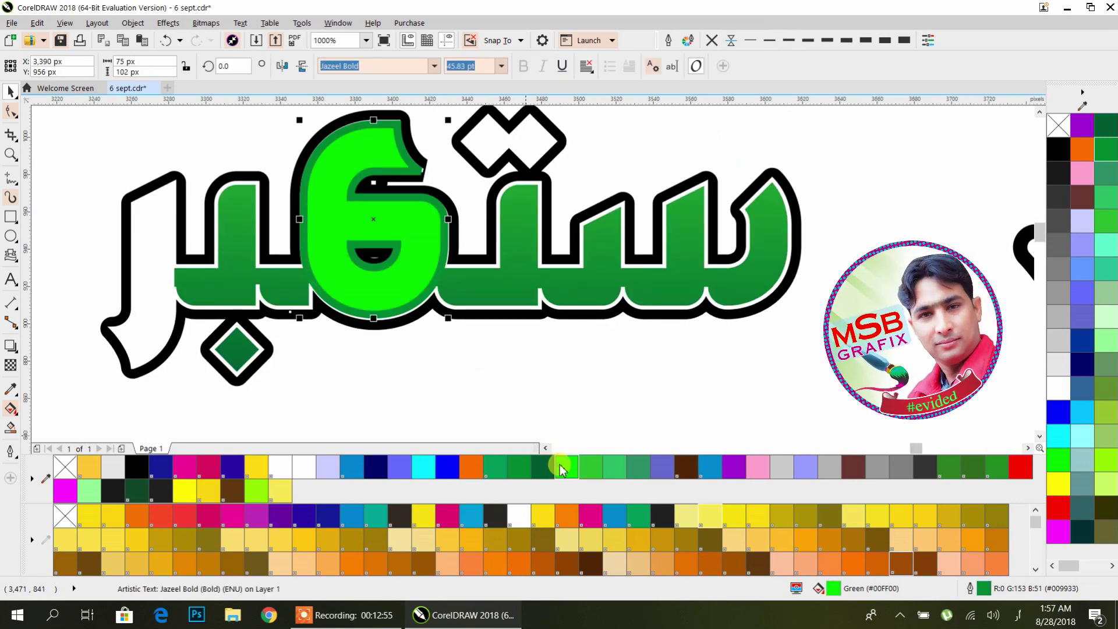
pyautogui.click(518, 467)
# Step: Apply a vertical fountain fill to the 6, running from bright green at its top to dark green at its bottom
pyautogui.scroll(-1, 392, 338)
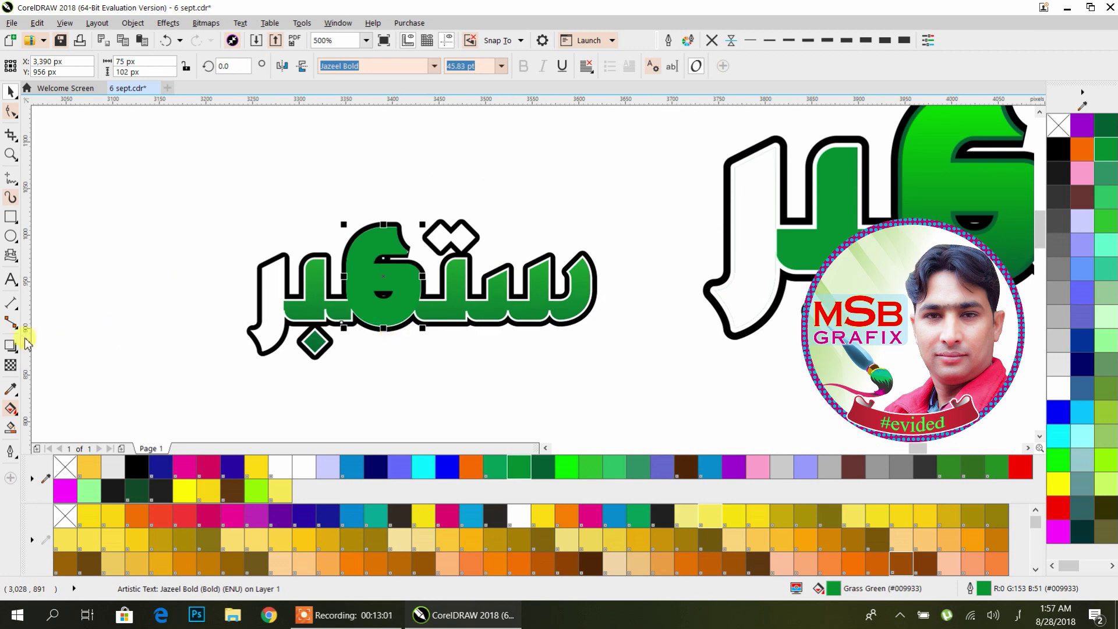
pyautogui.click(11, 409)
pyautogui.moveTo(385, 215); pyautogui.dragTo(384, 325)
pyautogui.click(385, 214)
pyautogui.moveTo(536, 469); pyautogui.dragTo(384, 322)
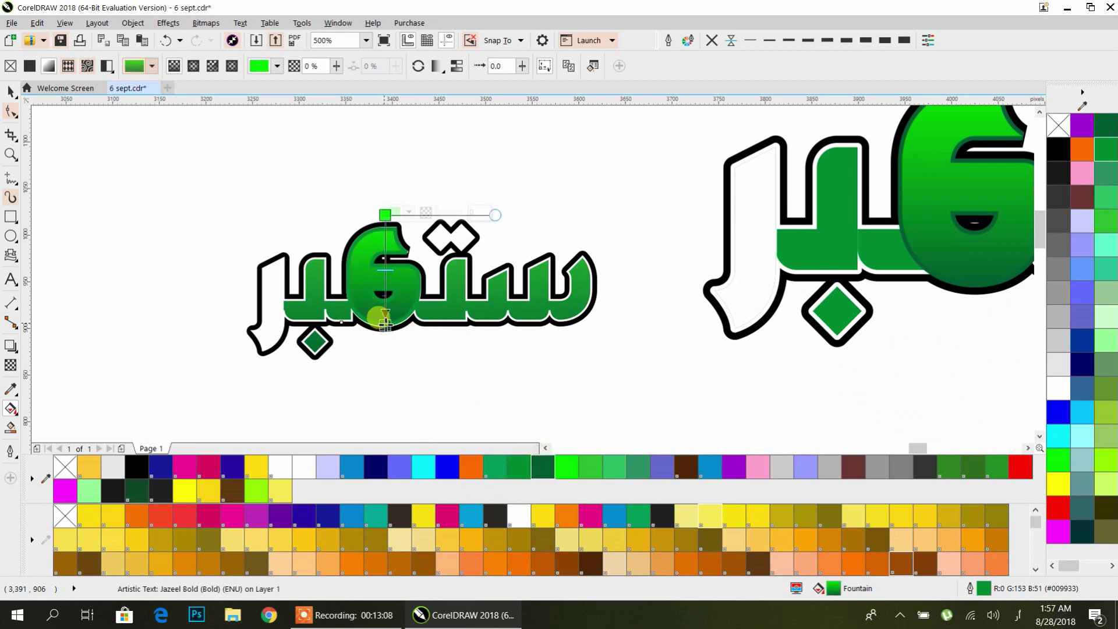
pyautogui.click(10, 90)
pyautogui.click(162, 212)
# Step: Add a rectangle matching the full 1,920 by 1,080 px page
pyautogui.scroll(-3, 375, 229)
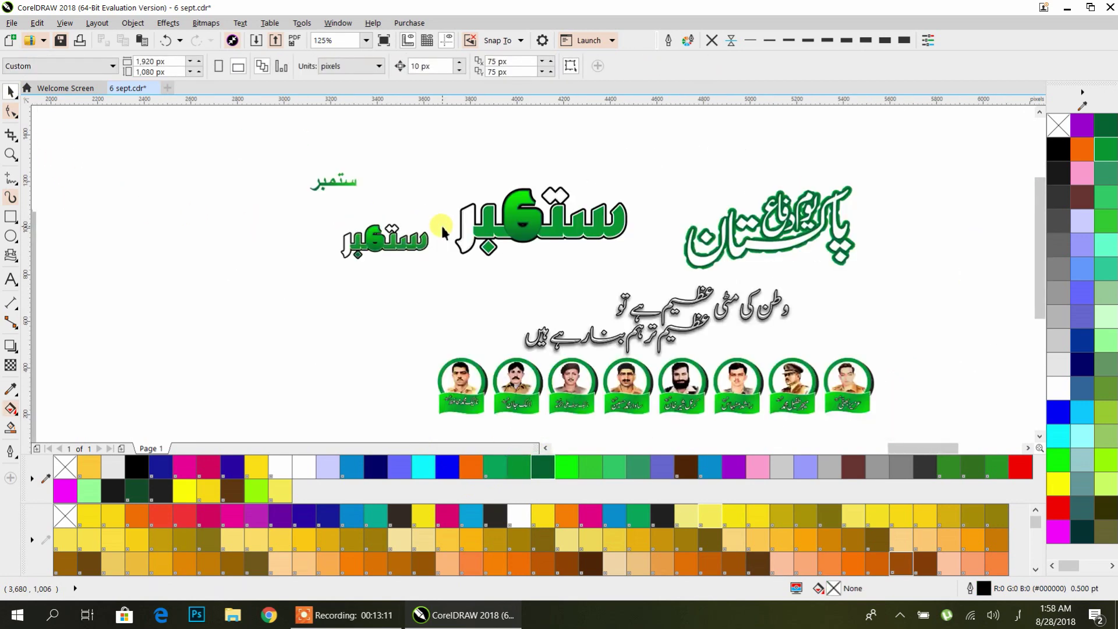
pyautogui.scroll(3, 418, 241)
pyautogui.scroll(-5, 403, 243)
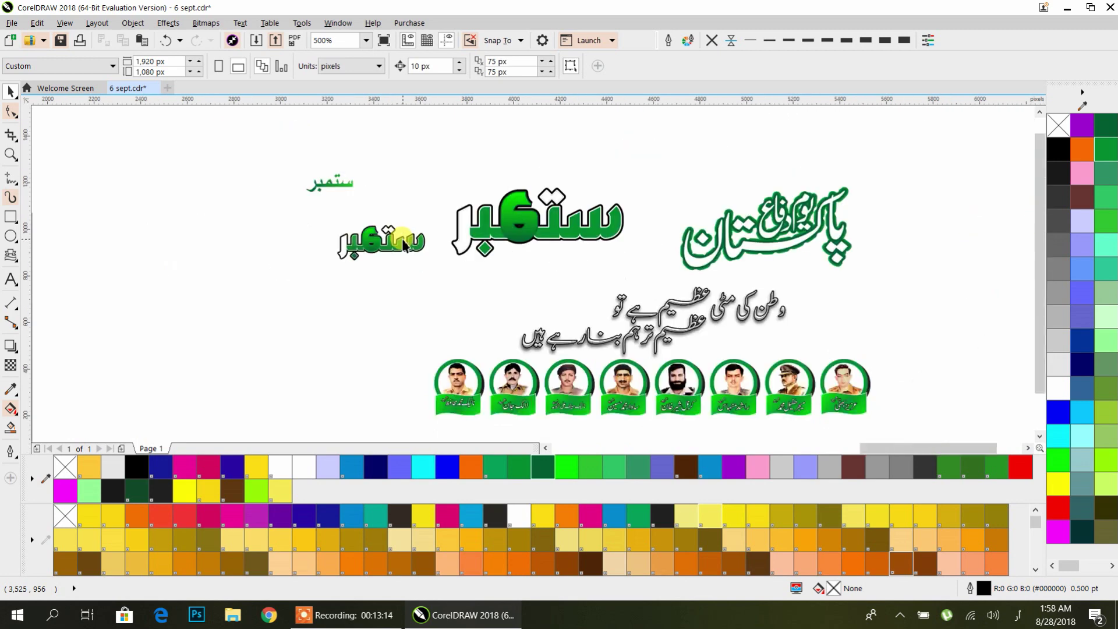
pyautogui.moveTo(209, 279); pyautogui.dragTo(283, 291)
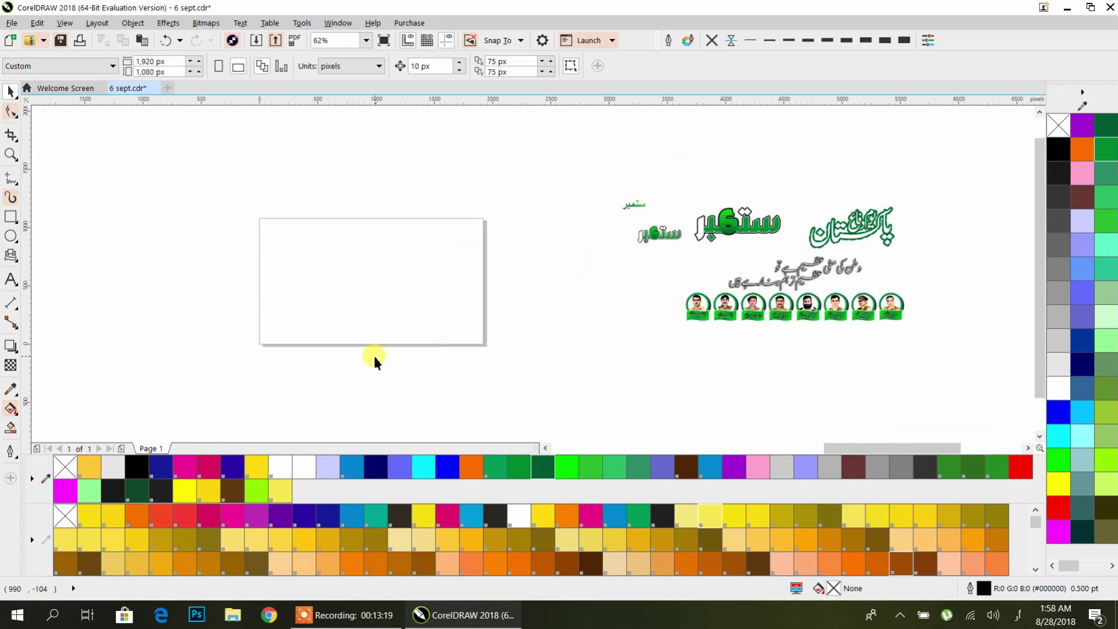
pyautogui.doubleClick(10, 218)
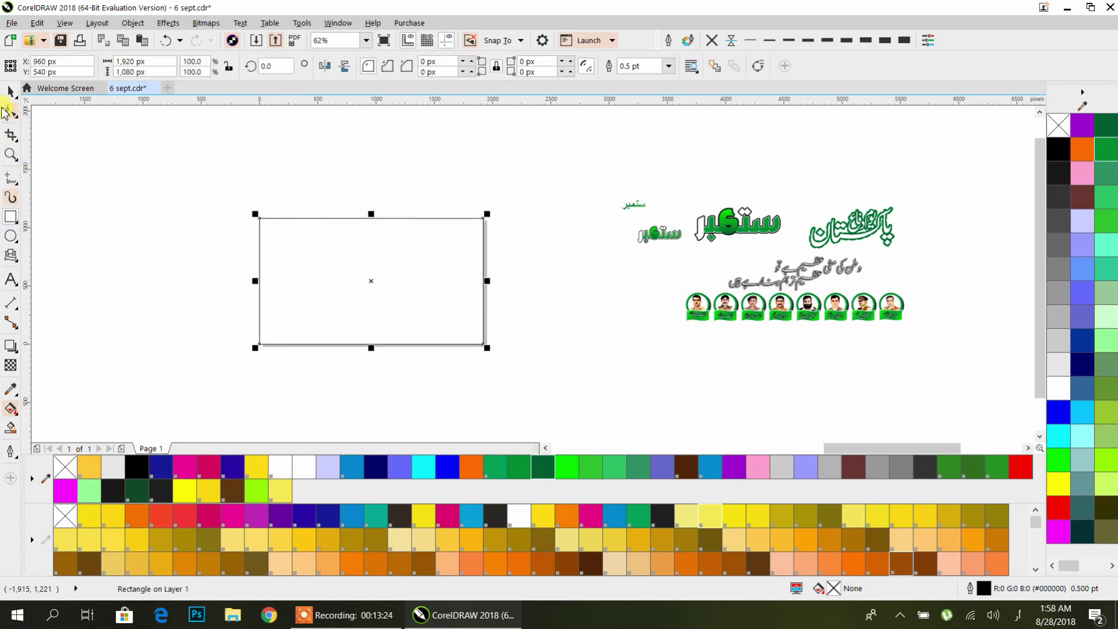
# Step: Place a copy of the row of portrait badges below and to the left of the original, and ungroup it
pyautogui.click(722, 314)
pyautogui.scroll(5, 722, 313)
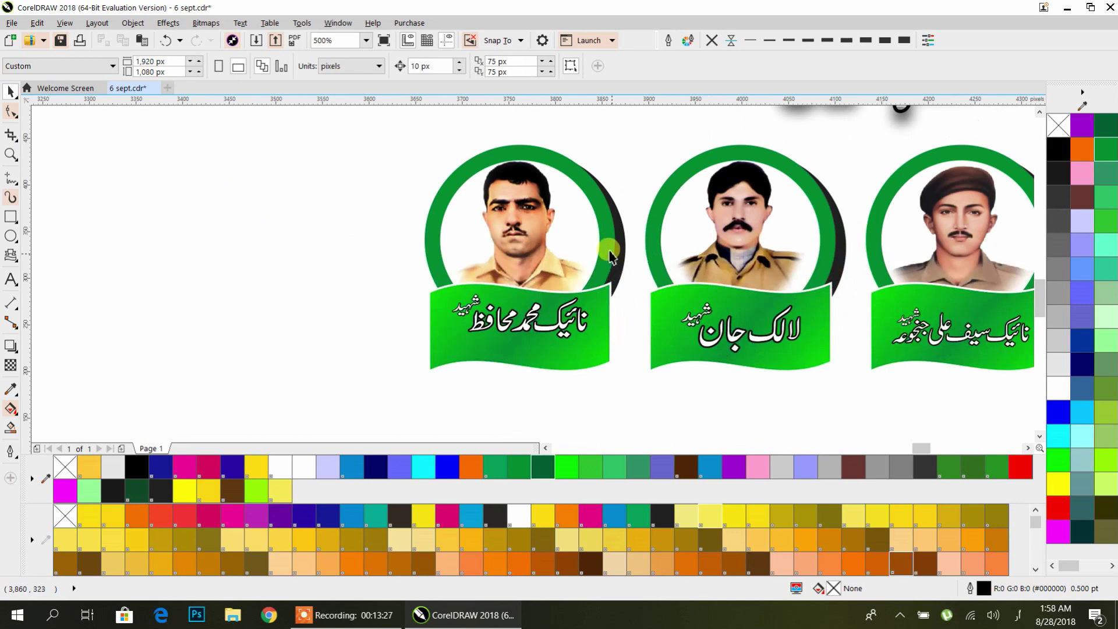
pyautogui.scroll(-3, 538, 249)
pyautogui.moveTo(538, 249); pyautogui.dragTo(250, 296)
pyautogui.click(456, 66)
# Step: Take the first copied badge apart by moving its portrait ring and name text away and shifting its green ribbon aside
pyautogui.click(386, 231)
pyautogui.scroll(2, 251, 316)
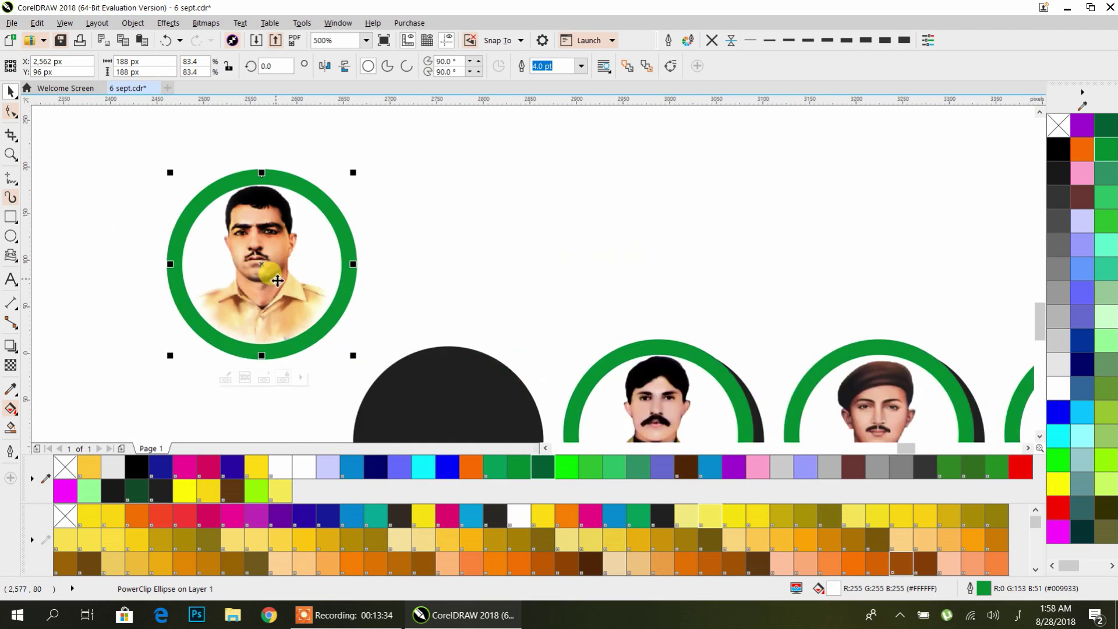
pyautogui.scroll(-2, 351, 242)
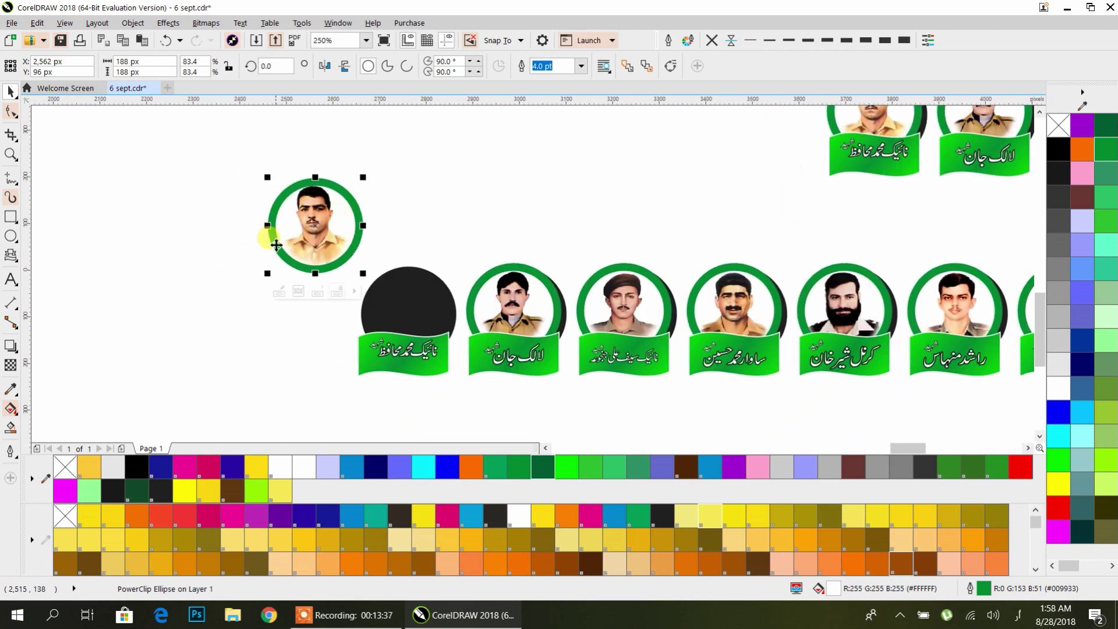
pyautogui.click(327, 347)
pyautogui.moveTo(385, 357); pyautogui.dragTo(234, 328)
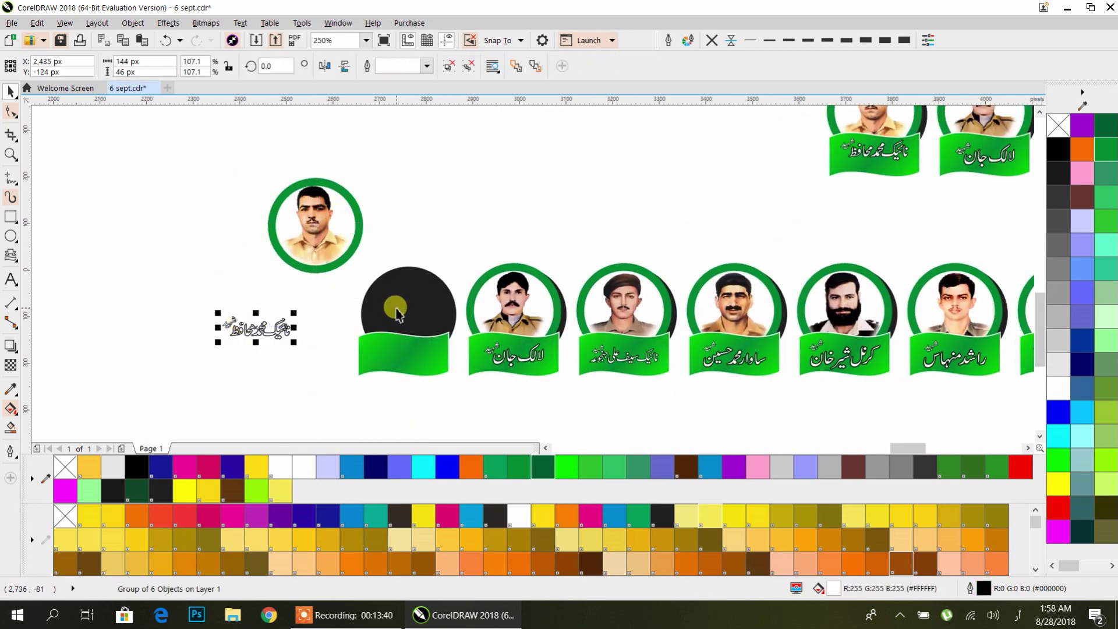
pyautogui.click(403, 358)
pyautogui.moveTo(402, 358); pyautogui.dragTo(418, 358)
# Step: Extract the first badge's portrait from its green ring, place it beside the ring, and delete the empty ring
pyautogui.click(297, 235)
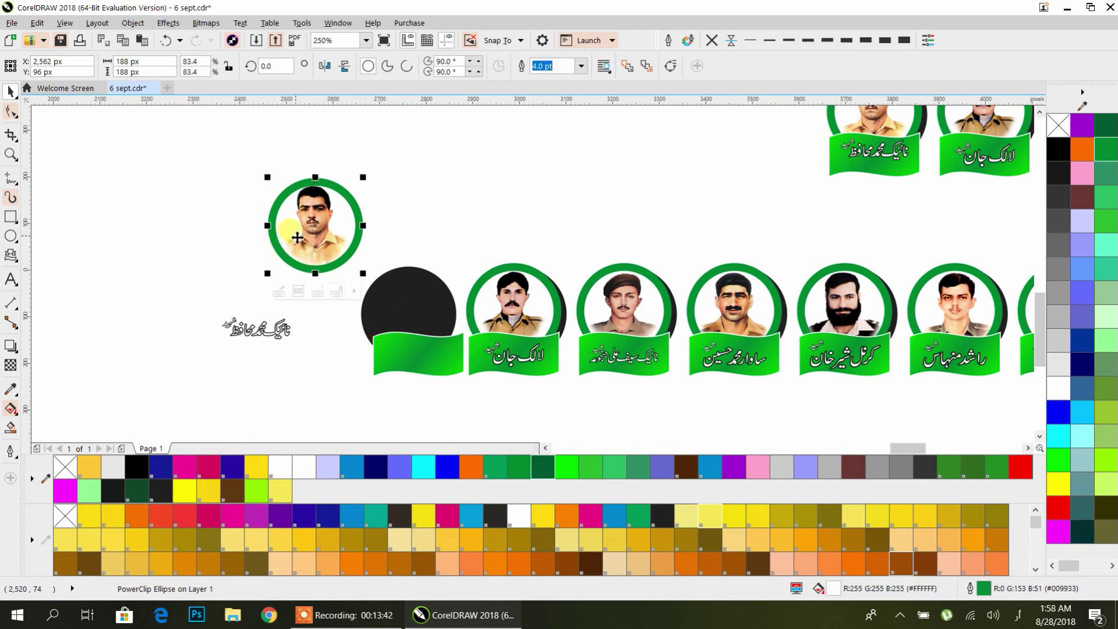
pyautogui.click(317, 293)
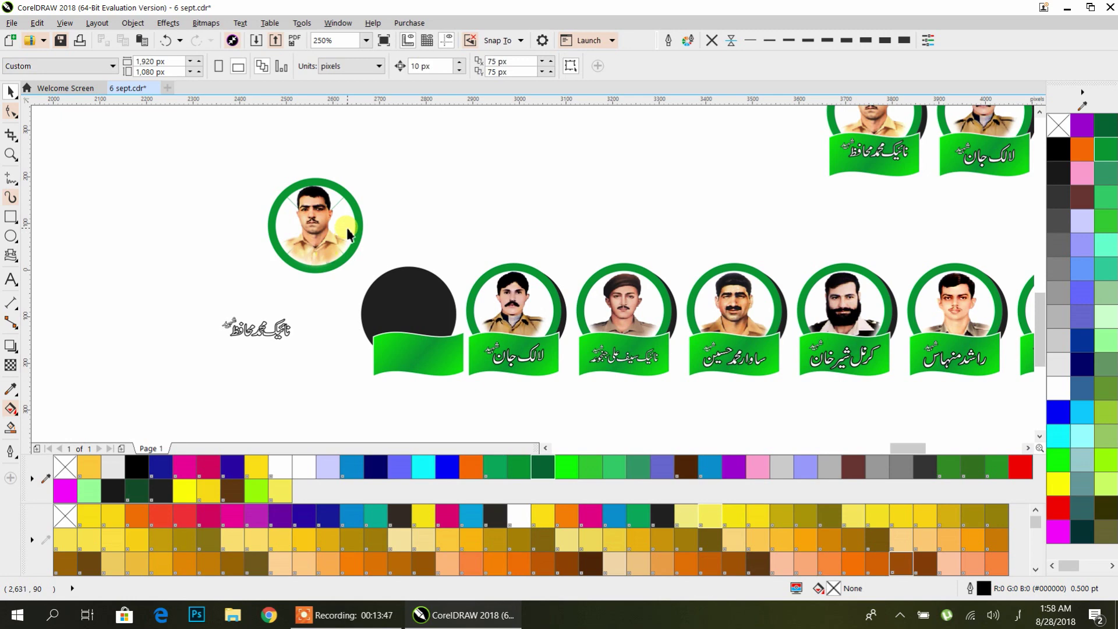
pyautogui.moveTo(347, 224); pyautogui.dragTo(504, 171)
pyautogui.moveTo(435, 194); pyautogui.dragTo(203, 282)
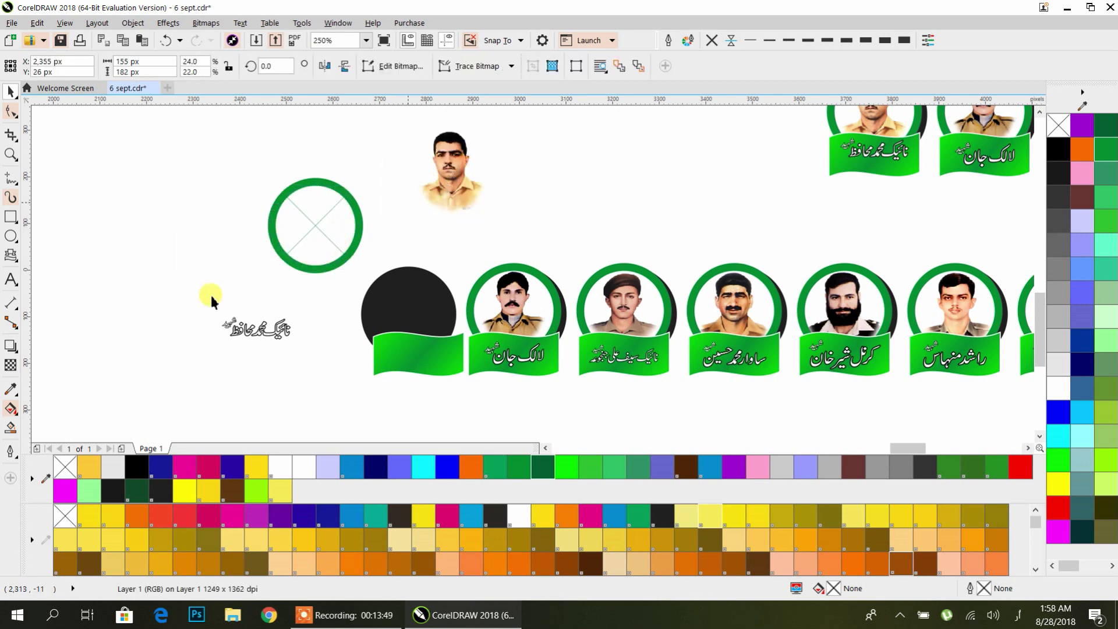
pyautogui.click(340, 241)
pyautogui.press('Delete')
# Step: Draw a circle about 203 px wide beside the portrait, with a 4 pt dark green (#006633) outline and white fill
pyautogui.hscroll(-3, 292, 279)
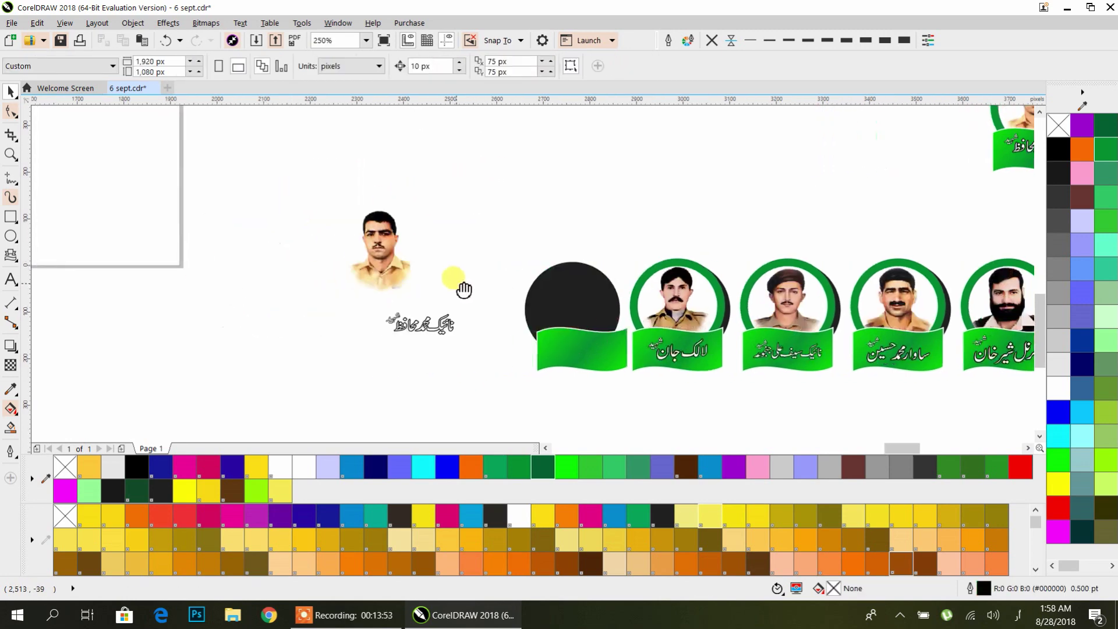
pyautogui.click(13, 241)
pyautogui.click(114, 240)
pyautogui.moveTo(224, 257); pyautogui.dragTo(323, 356)
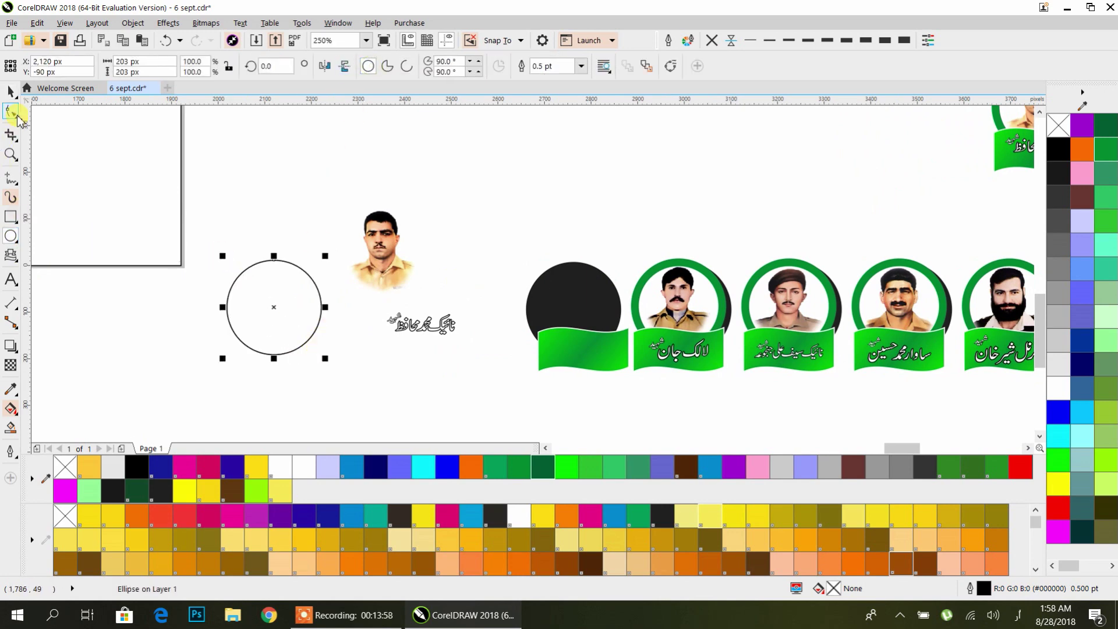
pyautogui.rightClick(1105, 125)
pyautogui.click(866, 40)
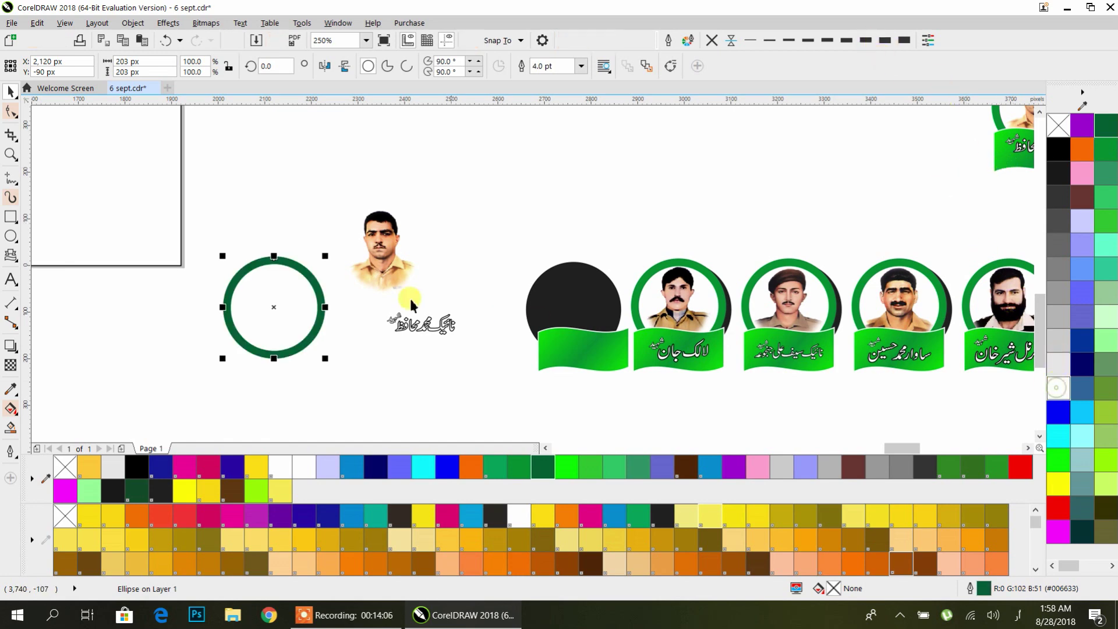
# Step: PowerClip the extracted portrait inside the new green-outlined circle
pyautogui.click(396, 233)
pyautogui.rightClick(398, 232)
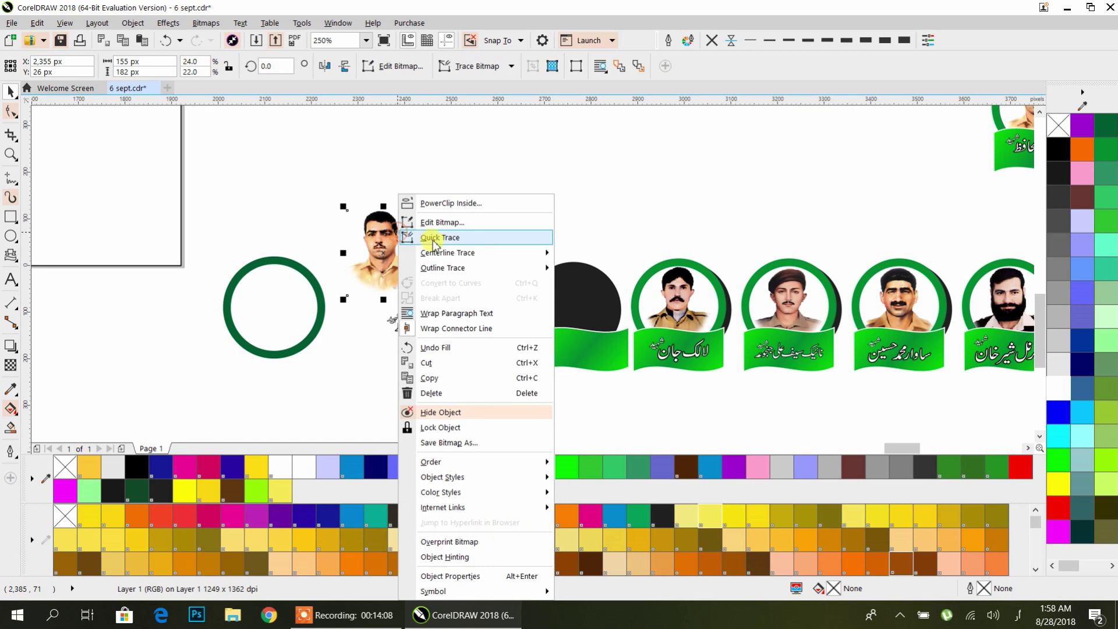
pyautogui.click(292, 305)
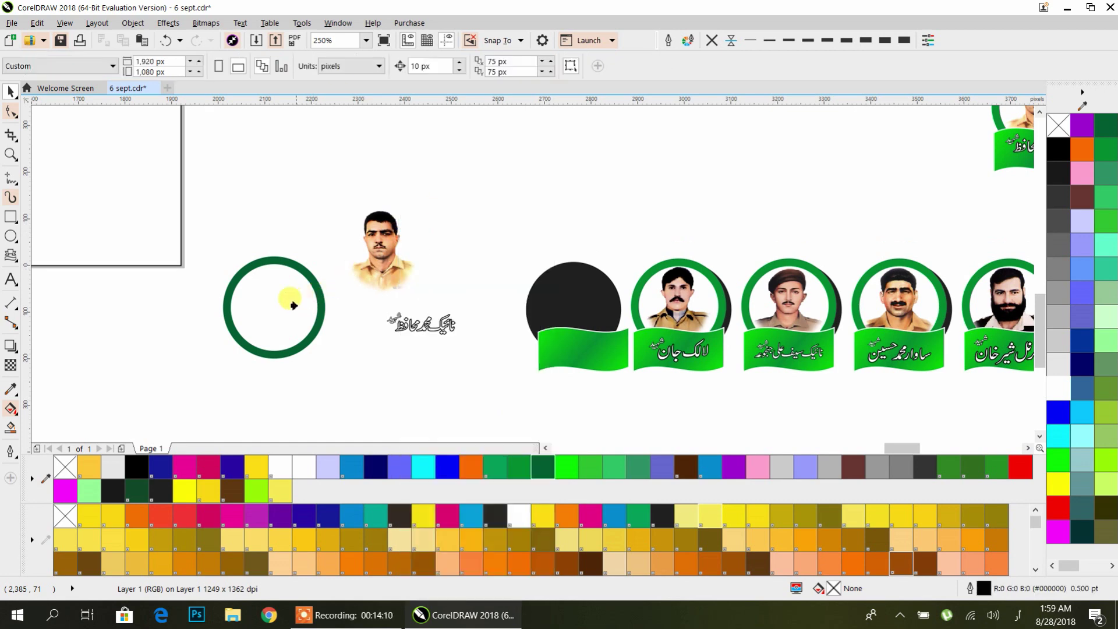
# Step: Draw a wavy banner shape about 243 by 91 px across the portrait circle's lower part and flatten its wave
pyautogui.click(394, 327)
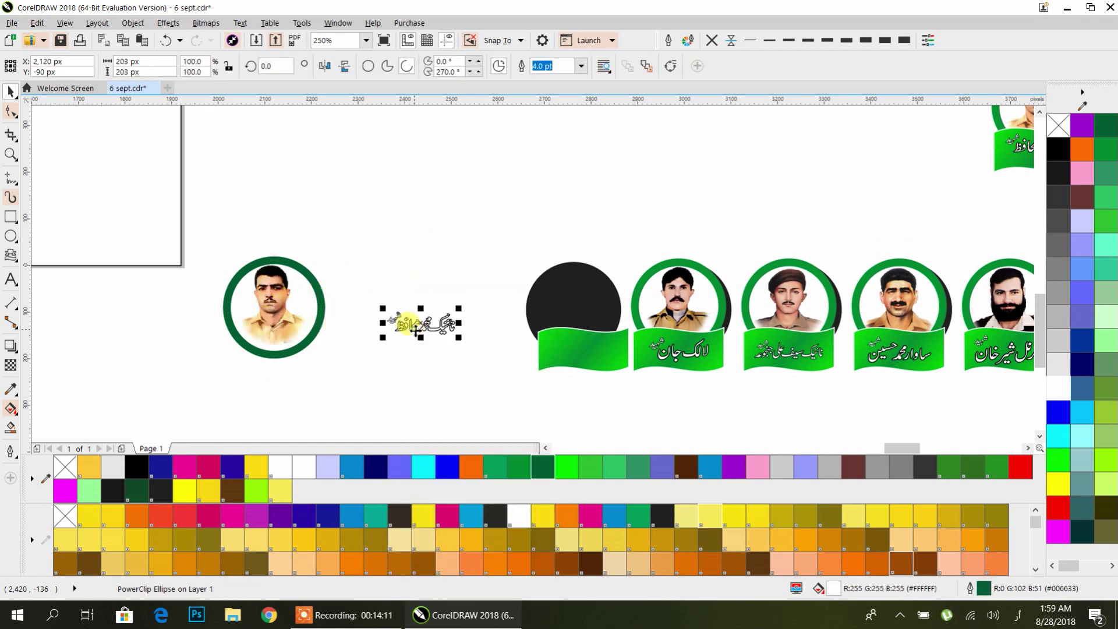
pyautogui.click(15, 263)
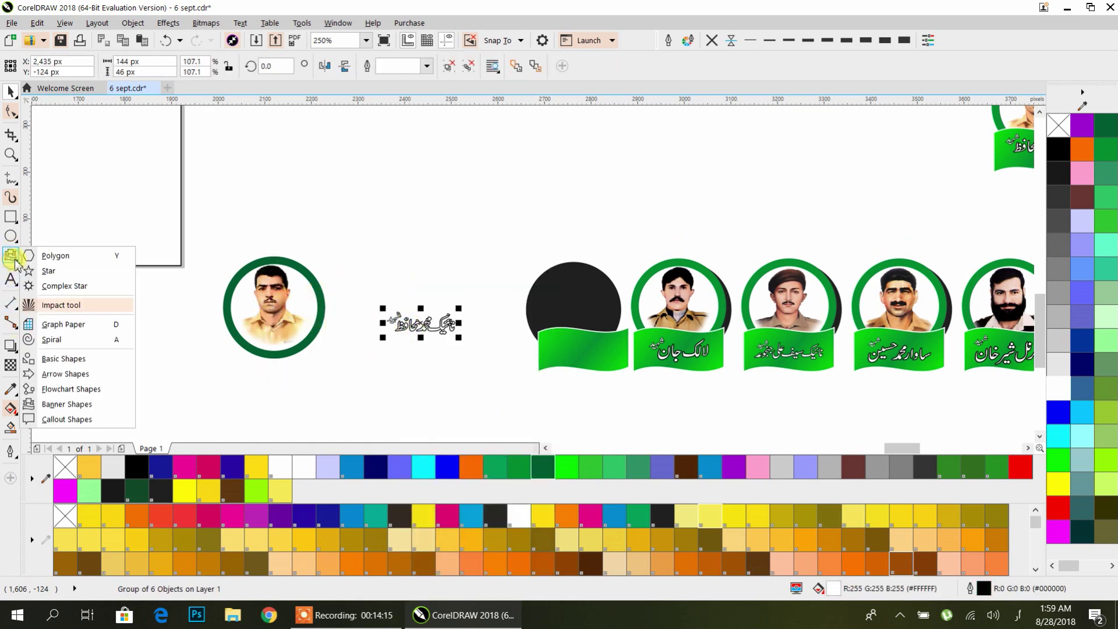
pyautogui.click(59, 410)
pyautogui.click(368, 69)
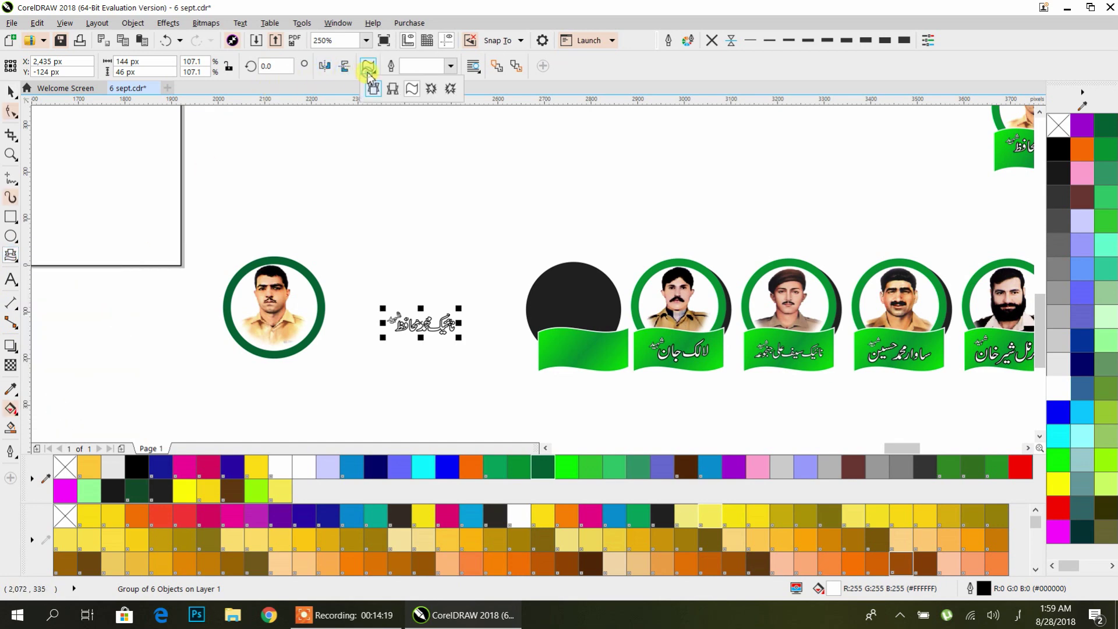
pyautogui.click(412, 88)
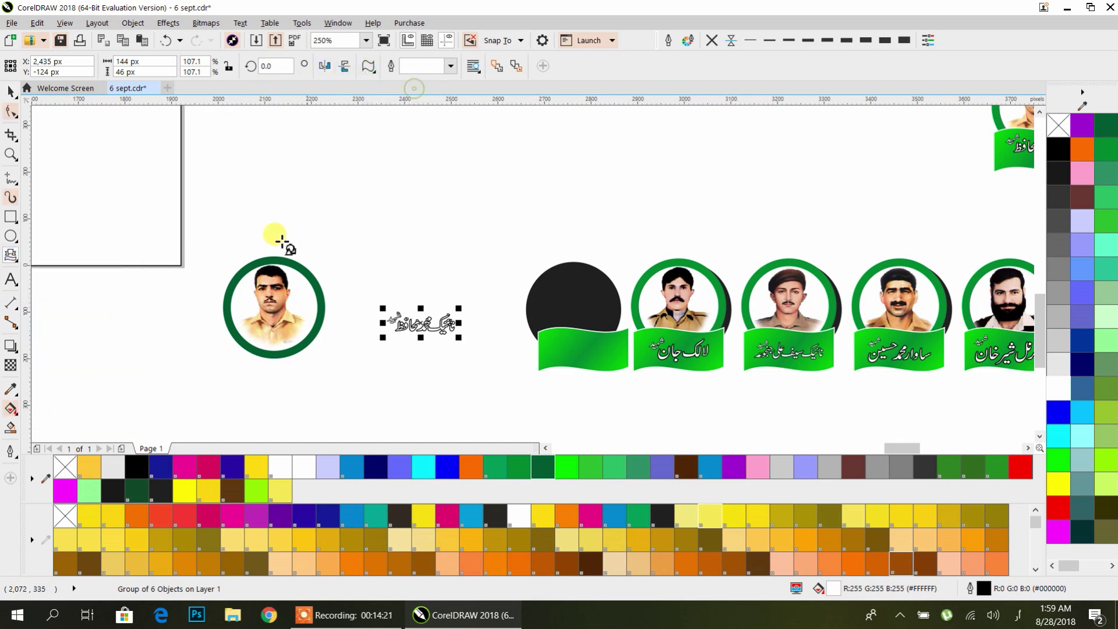
pyautogui.moveTo(220, 326); pyautogui.dragTo(335, 371)
pyautogui.scroll(4, 227, 335)
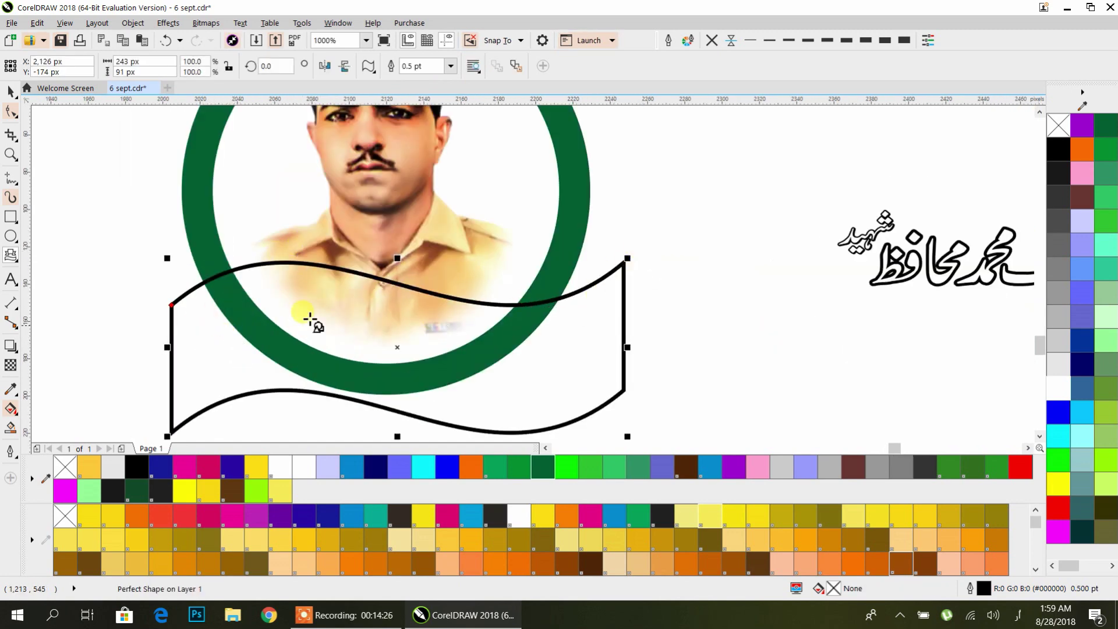
pyautogui.moveTo(173, 307)
pyautogui.mouseDown()
pyautogui.moveTo(170, 266)
pyautogui.moveTo(172, 282)
pyautogui.mouseUp()
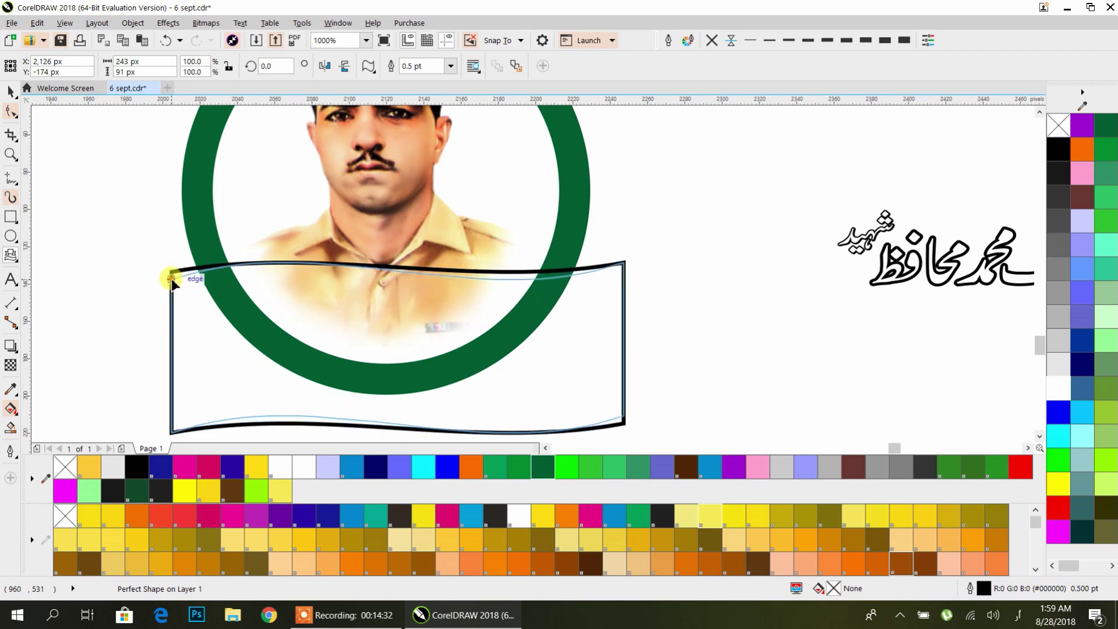
# Step: Centre the wavy banner shape horizontally on the green portrait circle
pyautogui.keyDown('shift'); pyautogui.click(191, 198); pyautogui.keyUp('shift')
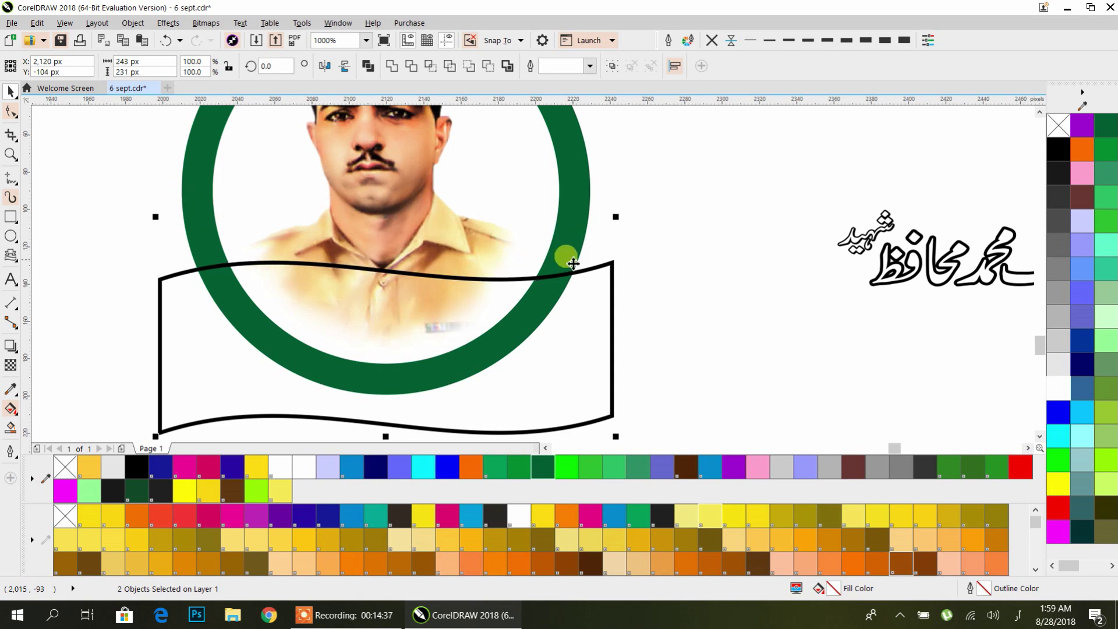
pyautogui.scroll(-2, 649, 260)
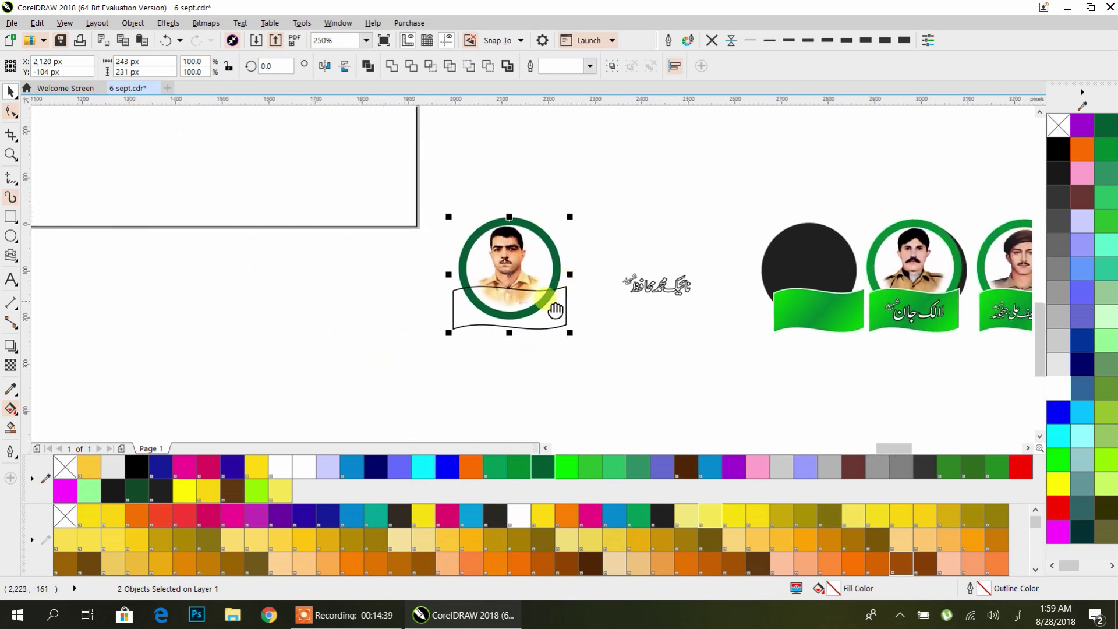
pyautogui.scroll(1, 500, 348)
# Step: Give the banner shape a linear fountain fill running diagonally across it, with dark green at both ends
pyautogui.click(573, 288)
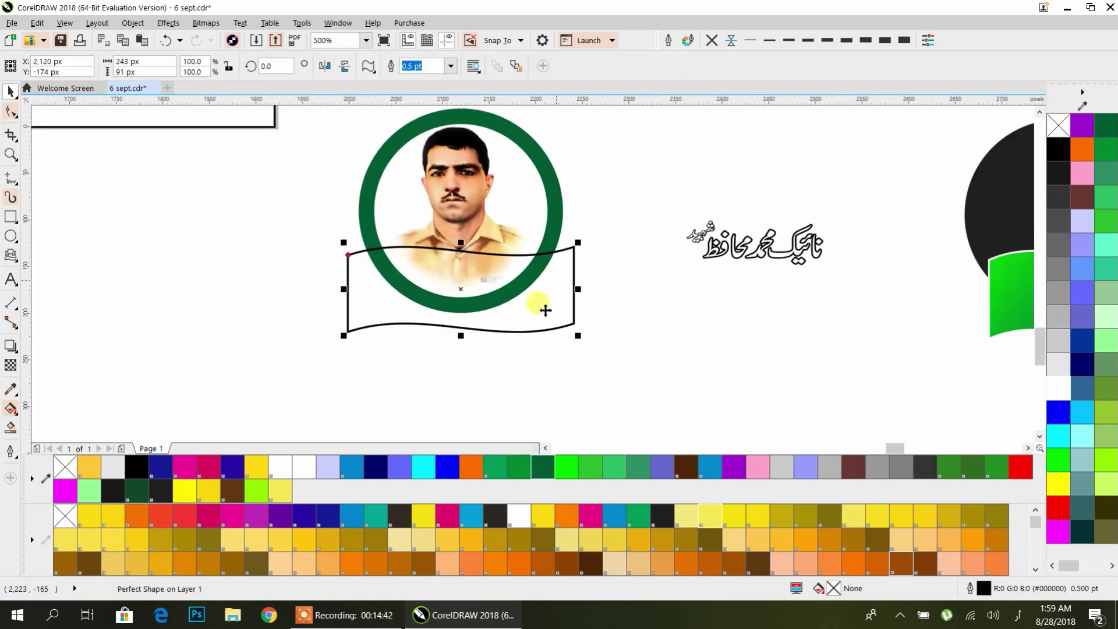
pyautogui.click(9, 409)
pyautogui.moveTo(348, 207); pyautogui.dragTo(575, 349)
pyautogui.moveTo(559, 467); pyautogui.dragTo(464, 281)
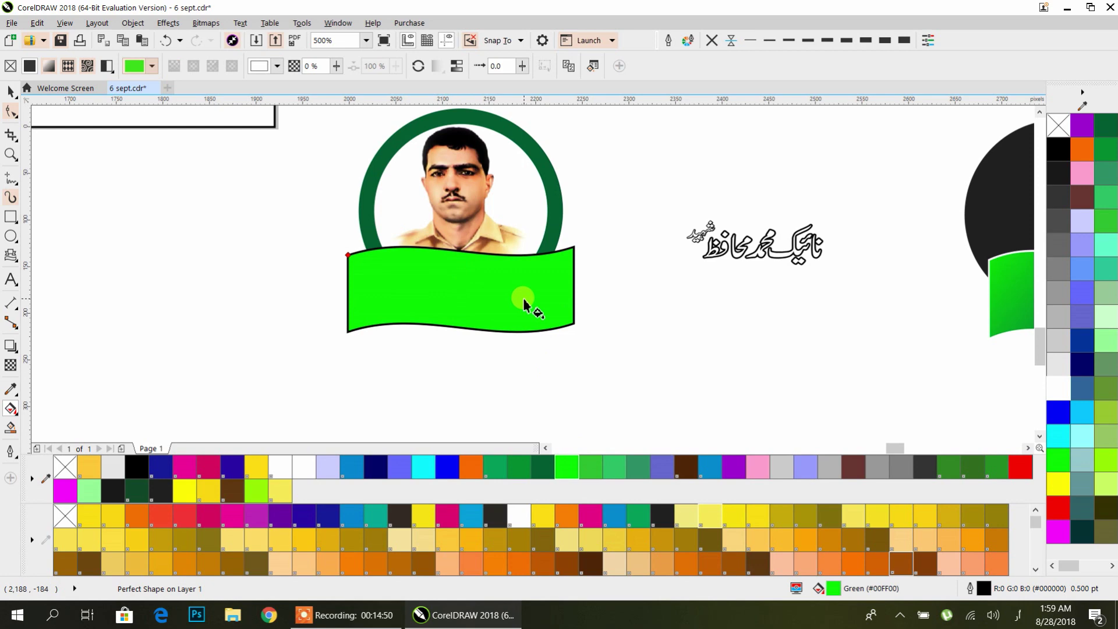
pyautogui.moveTo(343, 210); pyautogui.dragTo(601, 350)
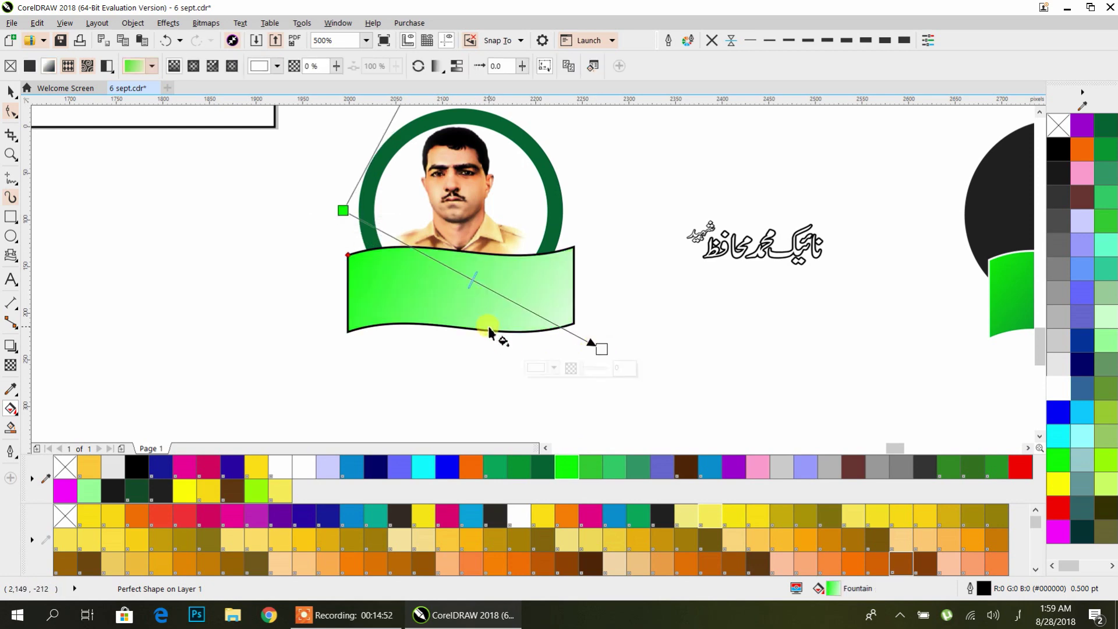
pyautogui.moveTo(602, 353); pyautogui.dragTo(601, 349)
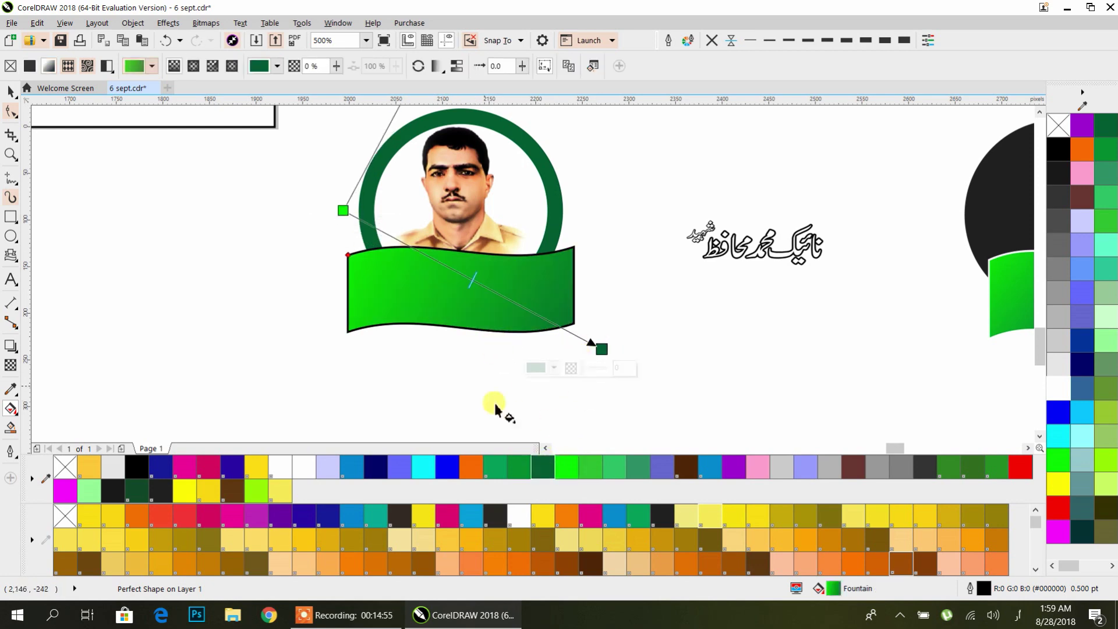
pyautogui.moveTo(544, 466); pyautogui.dragTo(343, 212)
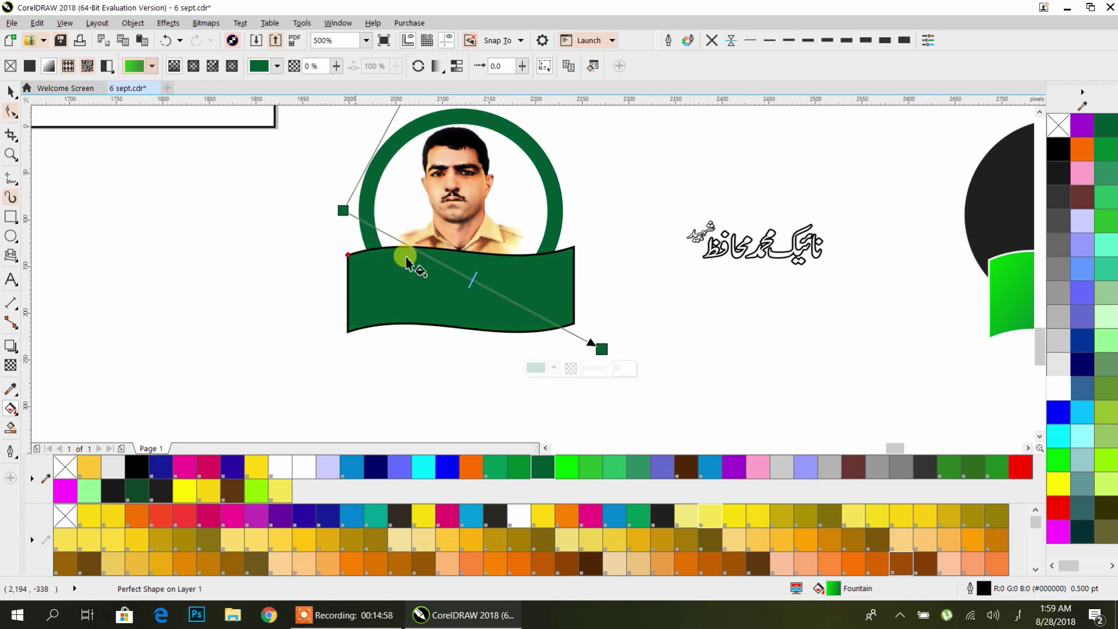
# Step: Add a bright green (#00FF00) middle colour to the banner's fountain fill and reposition the gradient at a steeper diagonal
pyautogui.doubleClick(481, 283)
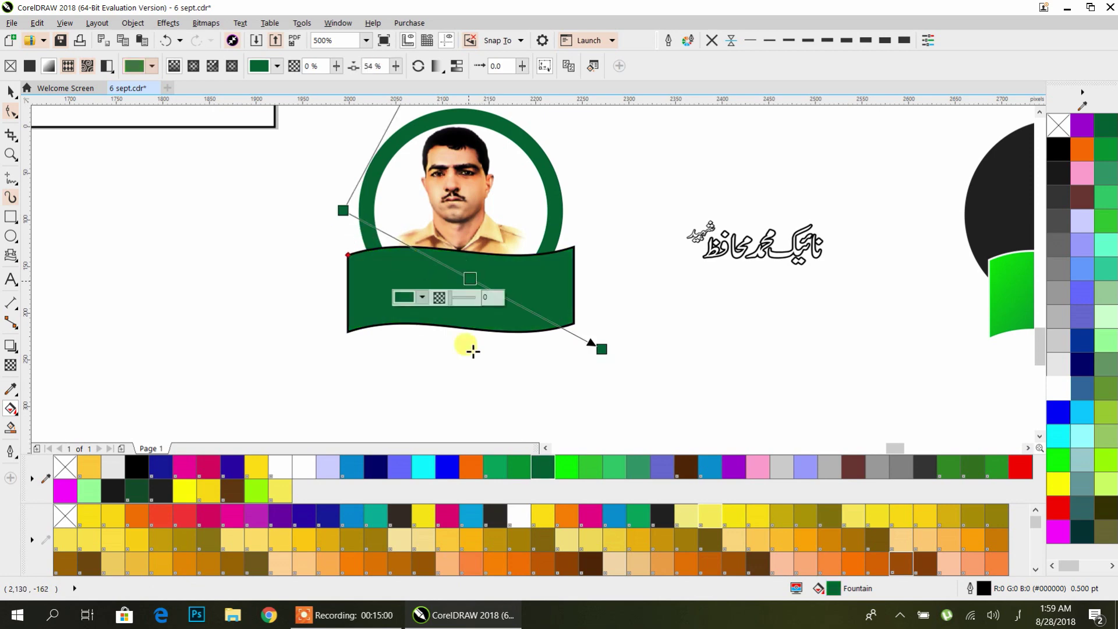
pyautogui.click(571, 466)
pyautogui.moveTo(452, 231); pyautogui.dragTo(562, 364)
pyautogui.click(447, 228)
pyautogui.moveTo(419, 209); pyautogui.dragTo(367, 210)
pyautogui.click(460, 300)
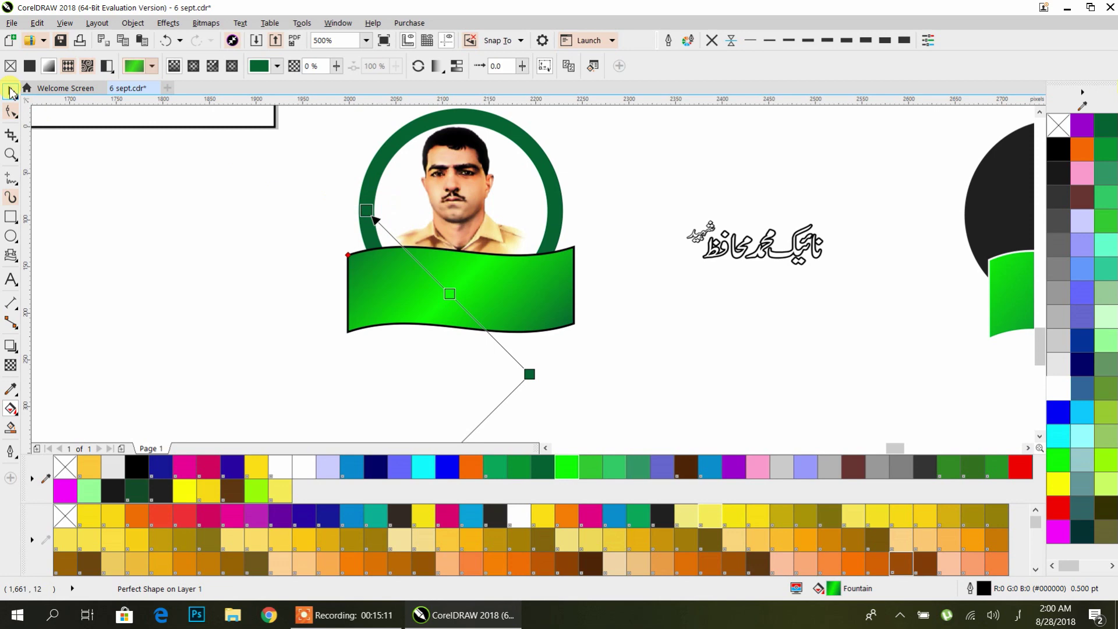
# Step: Move the soldier's name text onto the green banner and centre it horizontally on the banner
pyautogui.click(9, 91)
pyautogui.click(767, 250)
pyautogui.moveTo(767, 250); pyautogui.dragTo(483, 301)
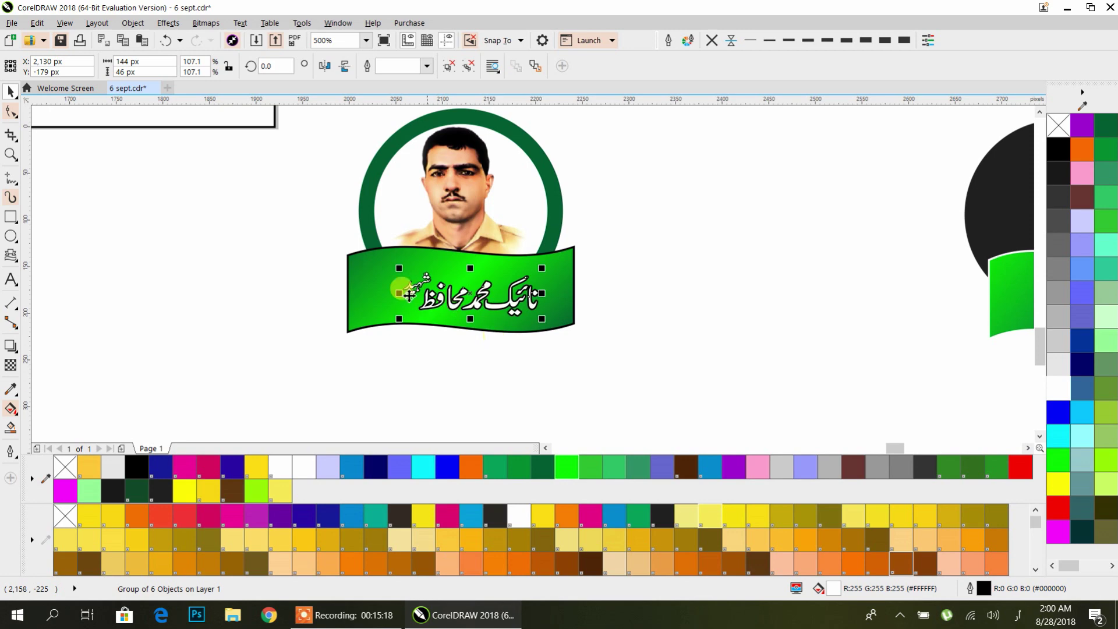
pyautogui.keyDown('shift'); pyautogui.click(352, 279); pyautogui.keyUp('shift')
pyautogui.press('r')
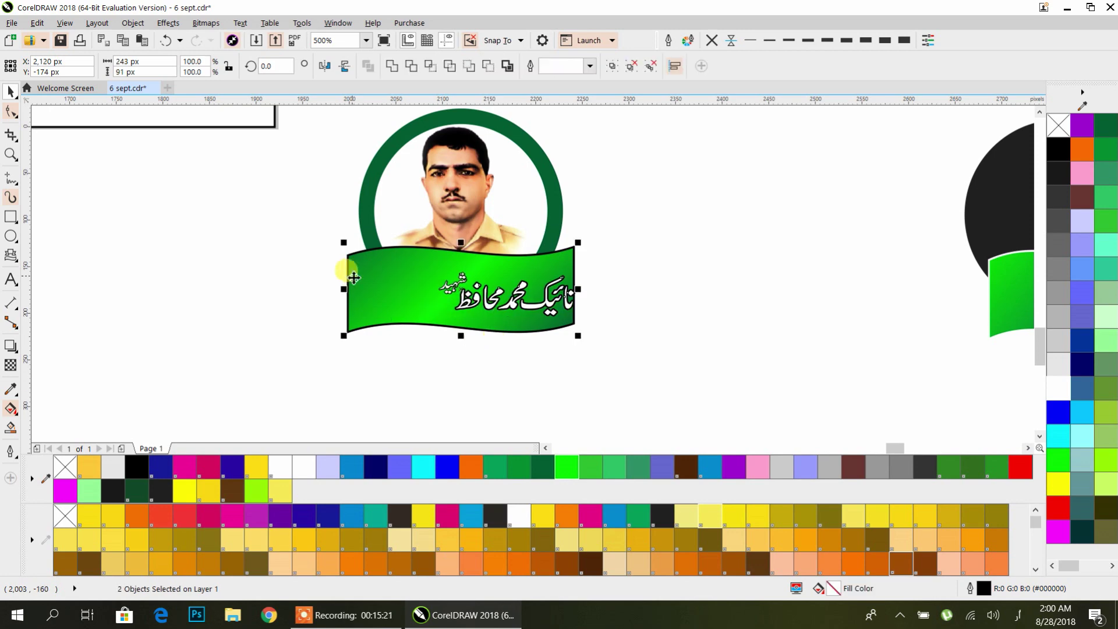
pyautogui.press('c')
pyautogui.click(647, 270)
# Step: Duplicate the portrait circle slightly offset, give it Hexachrome Black fill and outline, and send it behind the badge
pyautogui.scroll(-3, 647, 270)
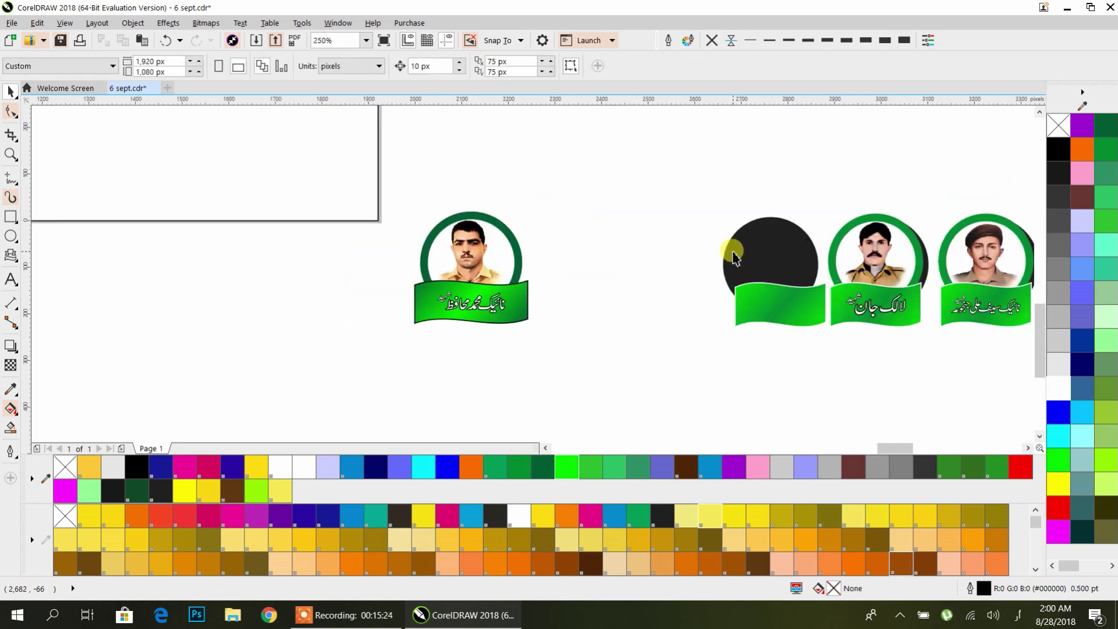
pyautogui.click(518, 247)
pyautogui.moveTo(520, 249); pyautogui.dragTo(524, 247)
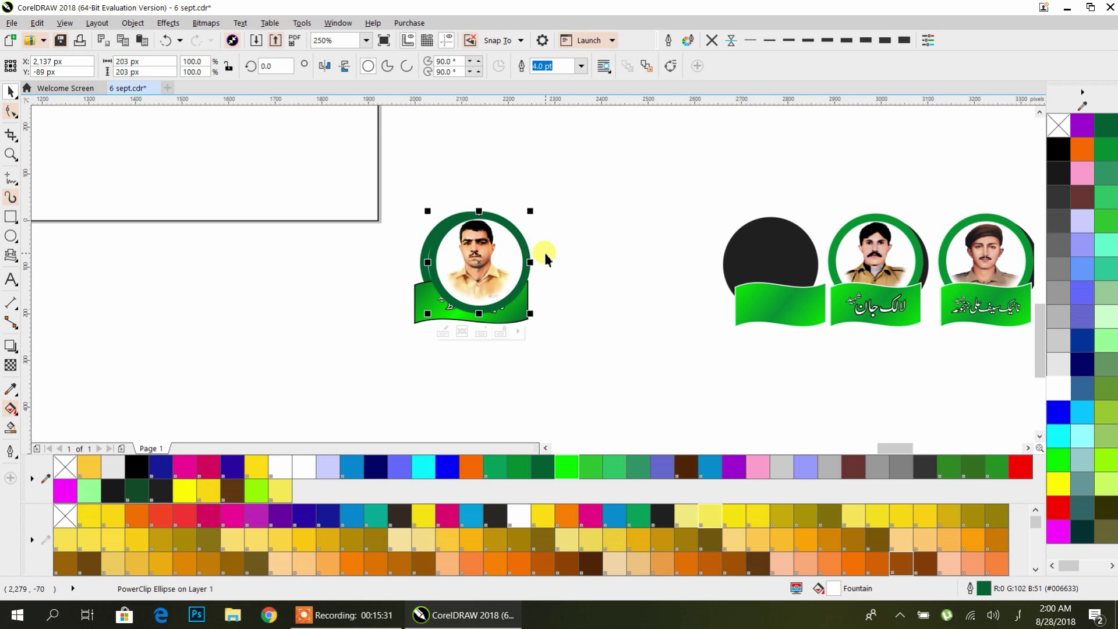
pyautogui.click(661, 514)
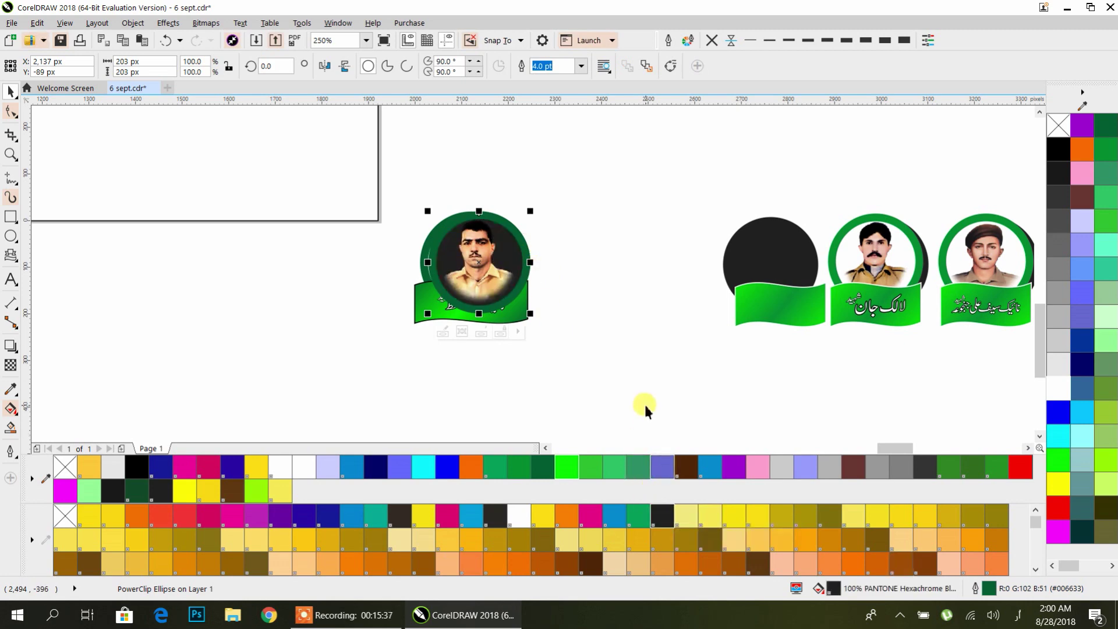
pyautogui.hotkey('shift', 'pagedown')
pyautogui.rightClick(658, 508)
# Step: Fine-tune the black circle's offset so it forms a shadow along the right edge of the portrait ring
pyautogui.scroll(1, 570, 253)
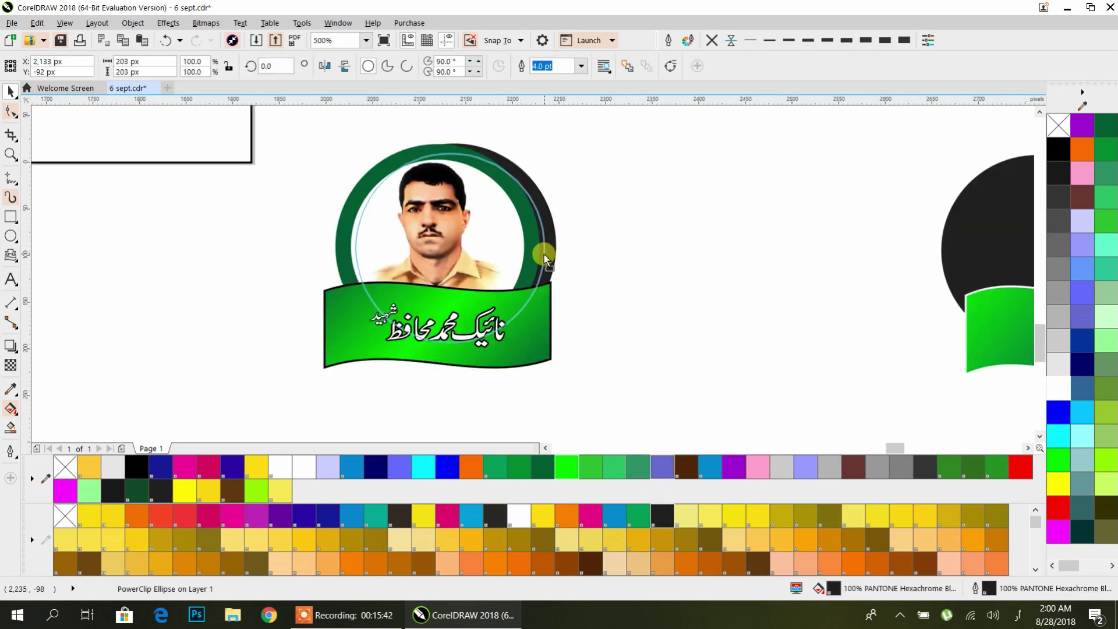
pyautogui.click(567, 220)
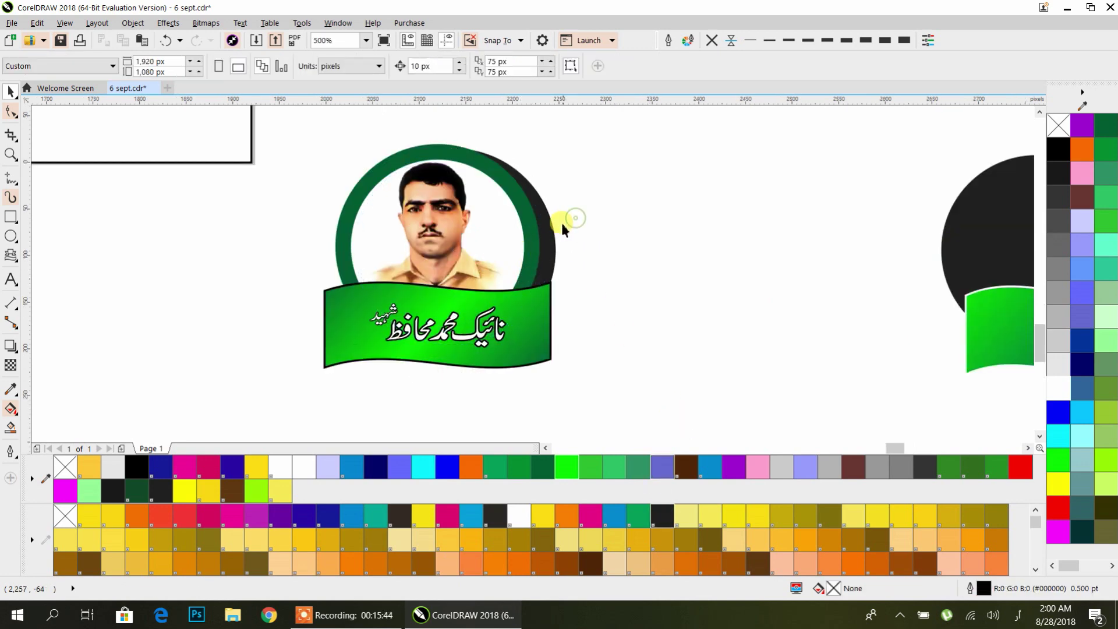
pyautogui.scroll(1, 561, 224)
pyautogui.moveTo(535, 236); pyautogui.dragTo(530, 236)
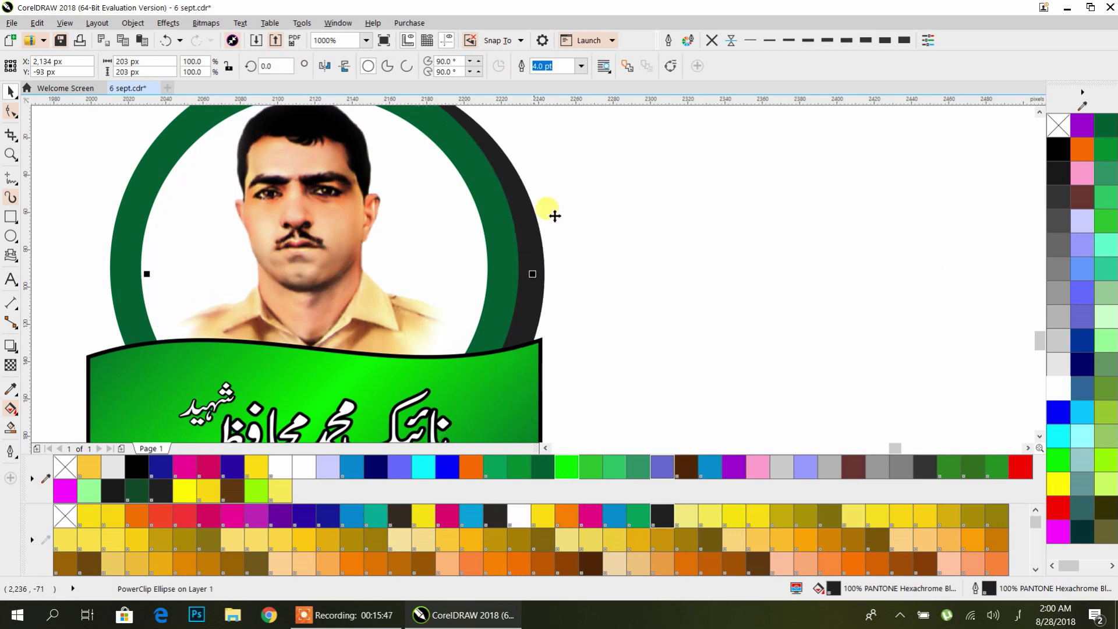
pyautogui.click(595, 196)
# Step: Delete the rebuilt badge together with the lower row of copied badges and leftover badge parts
pyautogui.scroll(-2, 597, 198)
pyautogui.hscroll(3, 669, 224)
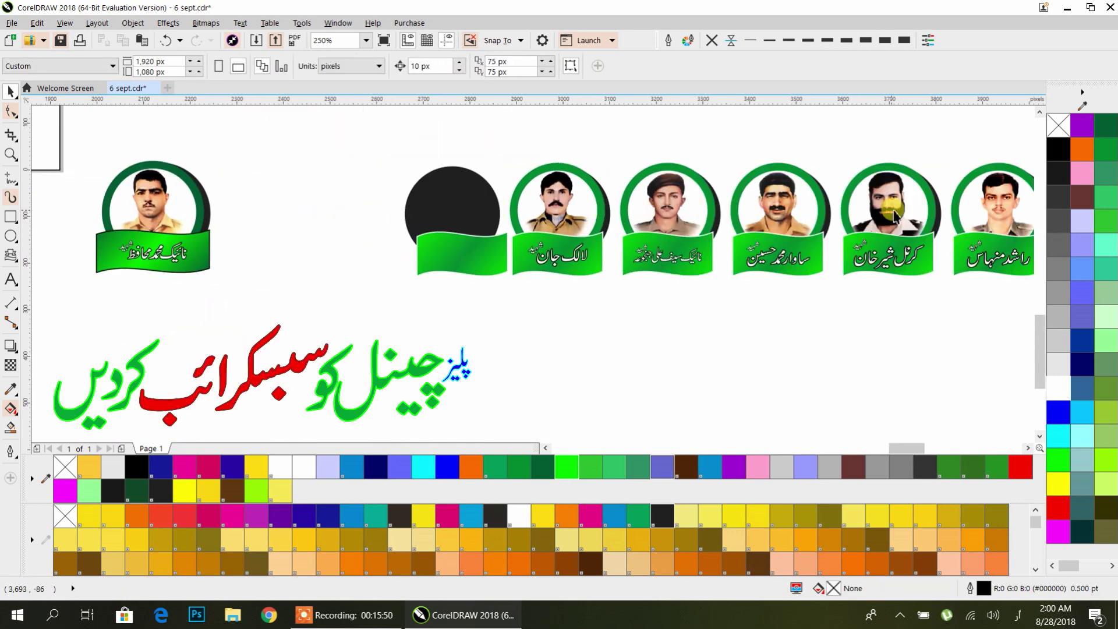
pyautogui.scroll(-1, 557, 214)
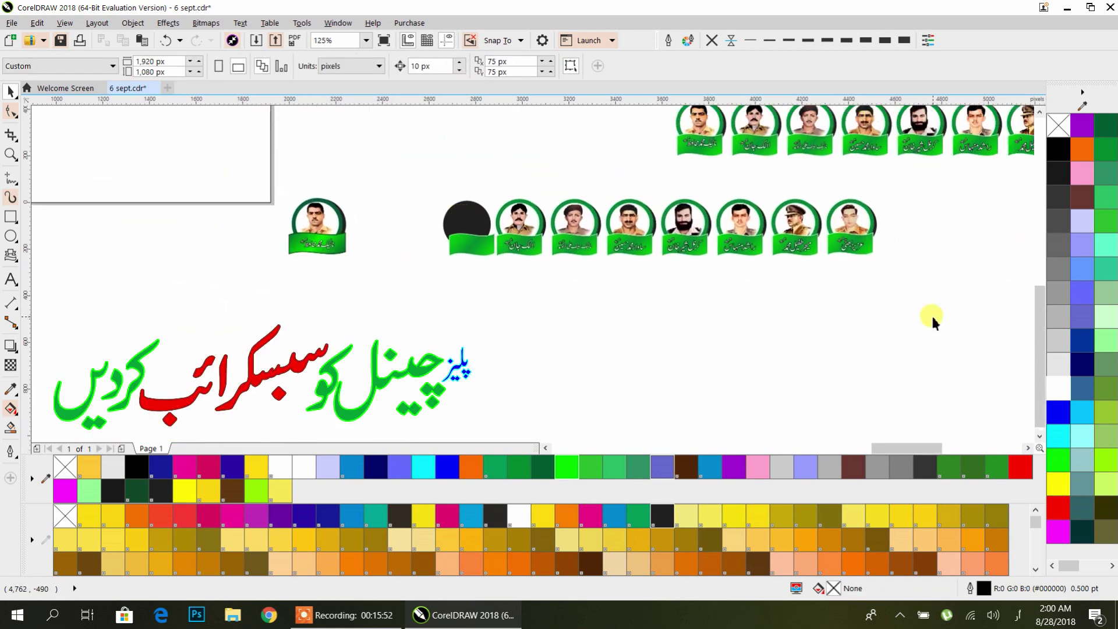
pyautogui.moveTo(268, 140); pyautogui.dragTo(268, 140)
pyautogui.press('Delete')
# Step: Move the grouped row of eight soldier badges onto the bottom of the page, at about X 962, Y 170 px
pyautogui.scroll(-1, 487, 227)
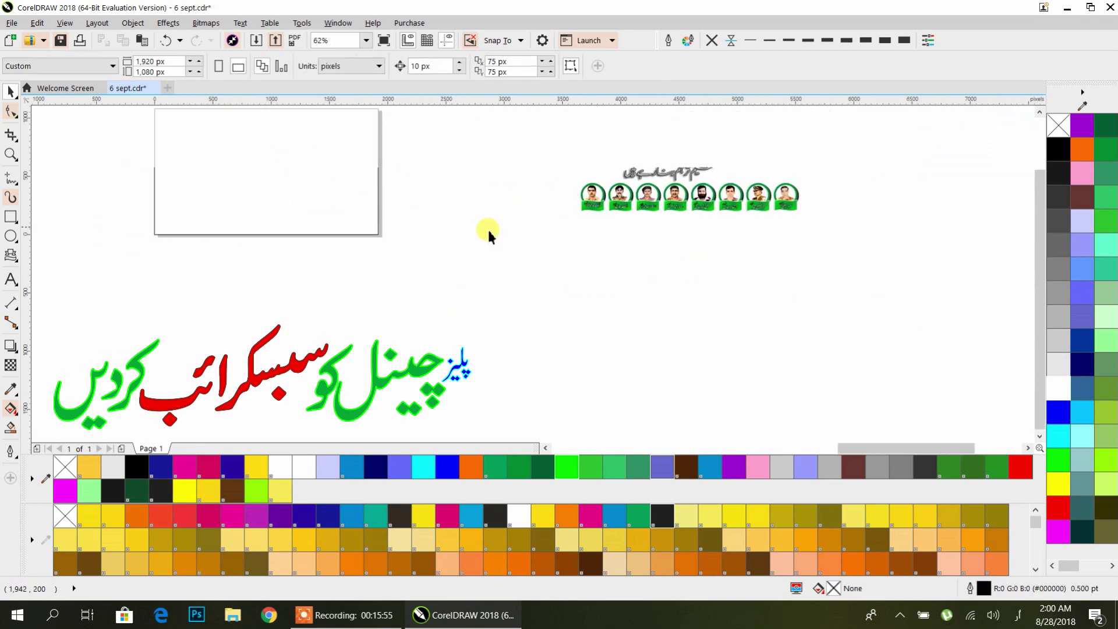
pyautogui.moveTo(674, 203); pyautogui.dragTo(248, 222)
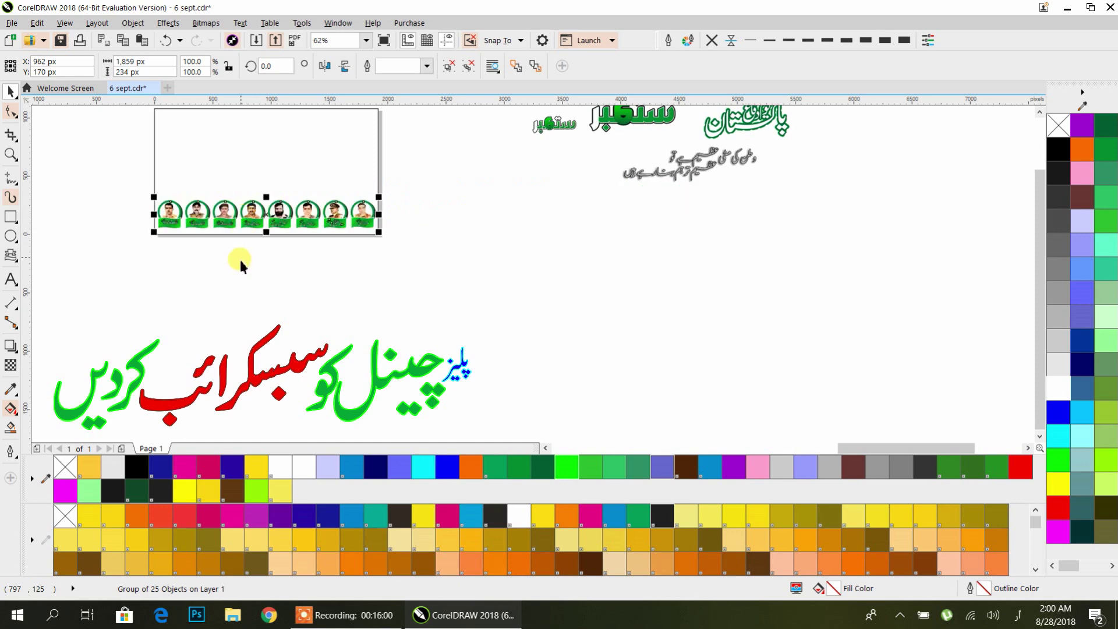
pyautogui.scroll(1, 150, 195)
# Step: Fill the page-sized rectangle with green (#33CC33) and apply a vertical linear fountain fill fading to white at the bottom
pyautogui.click(385, 396)
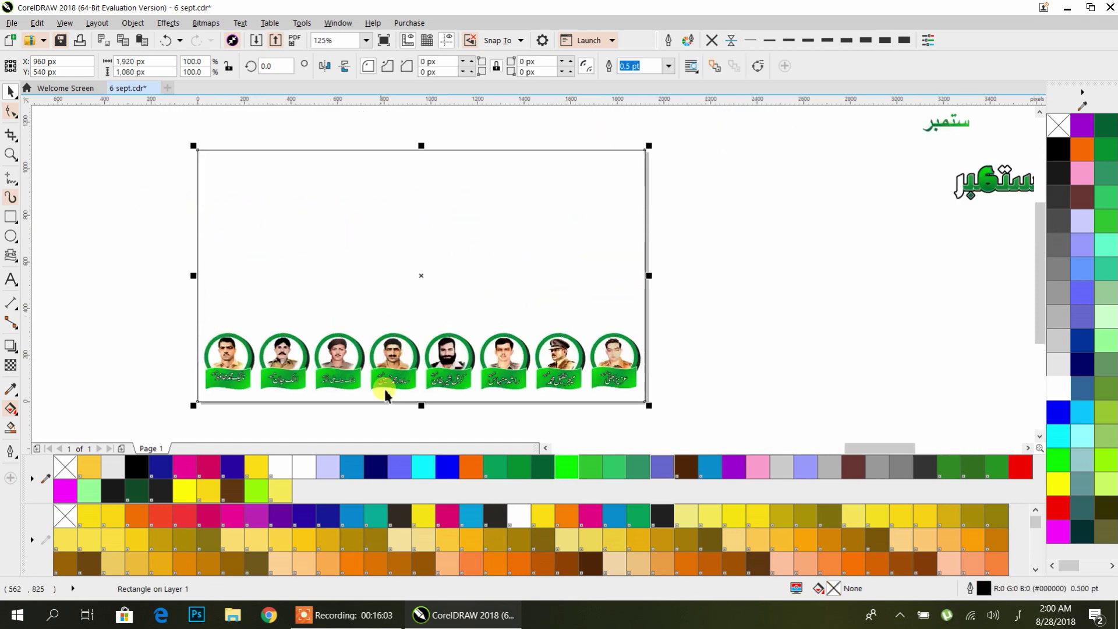
pyautogui.click(329, 466)
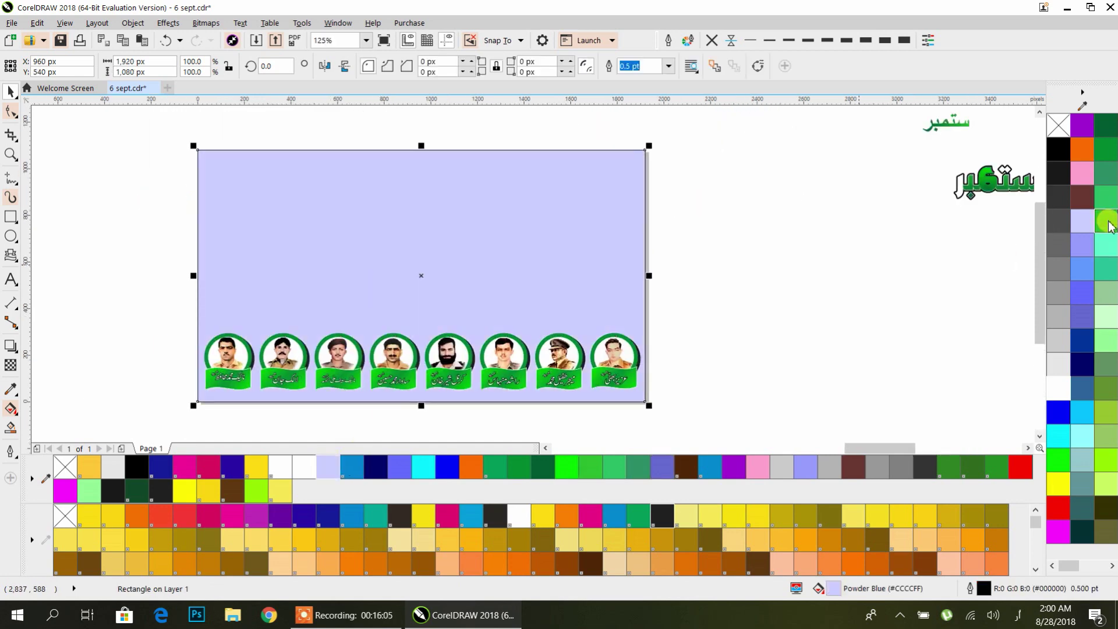
pyautogui.click(1108, 222)
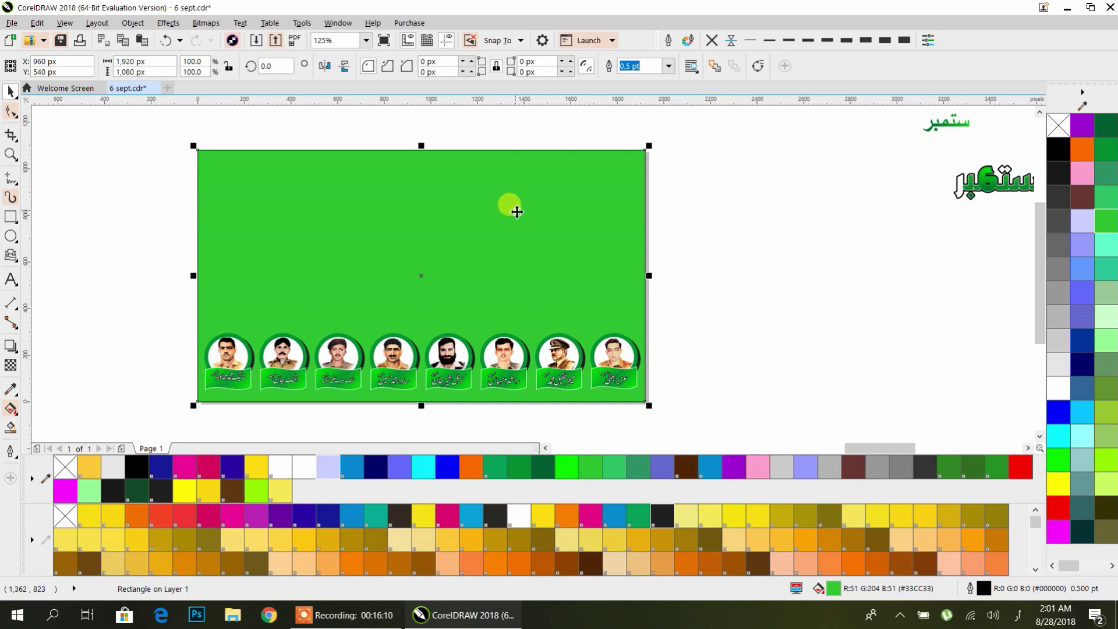
pyautogui.click(11, 410)
pyautogui.moveTo(413, 324); pyautogui.dragTo(384, 392)
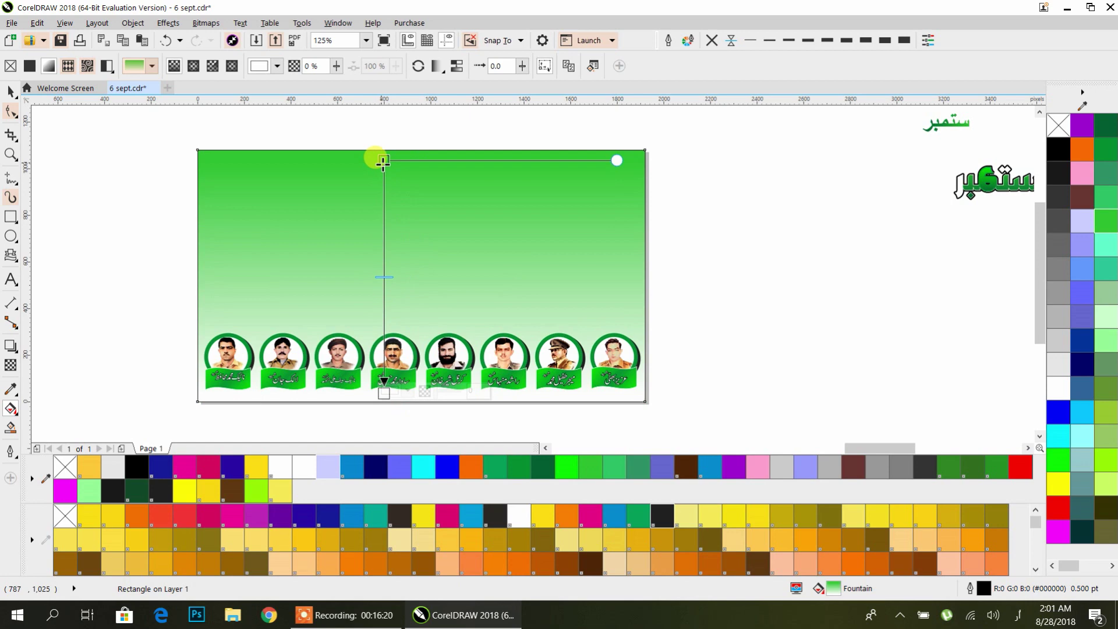
# Step: Add a dark green colour node to the background gradient, move it just above the badges, and adjust the gradient's lower end
pyautogui.doubleClick(383, 237)
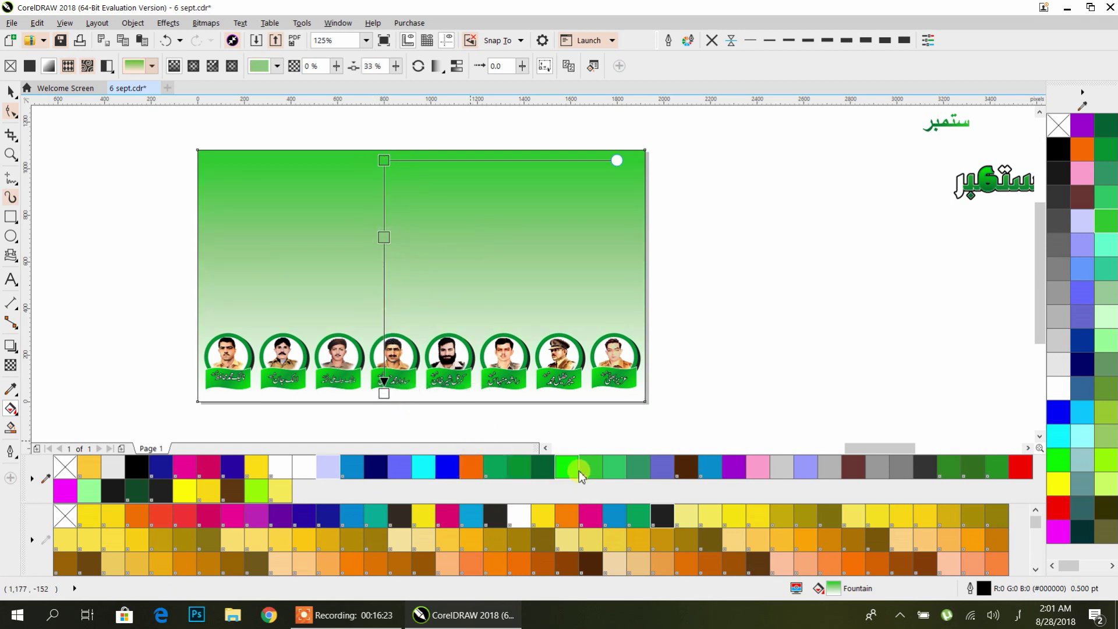
pyautogui.click(547, 469)
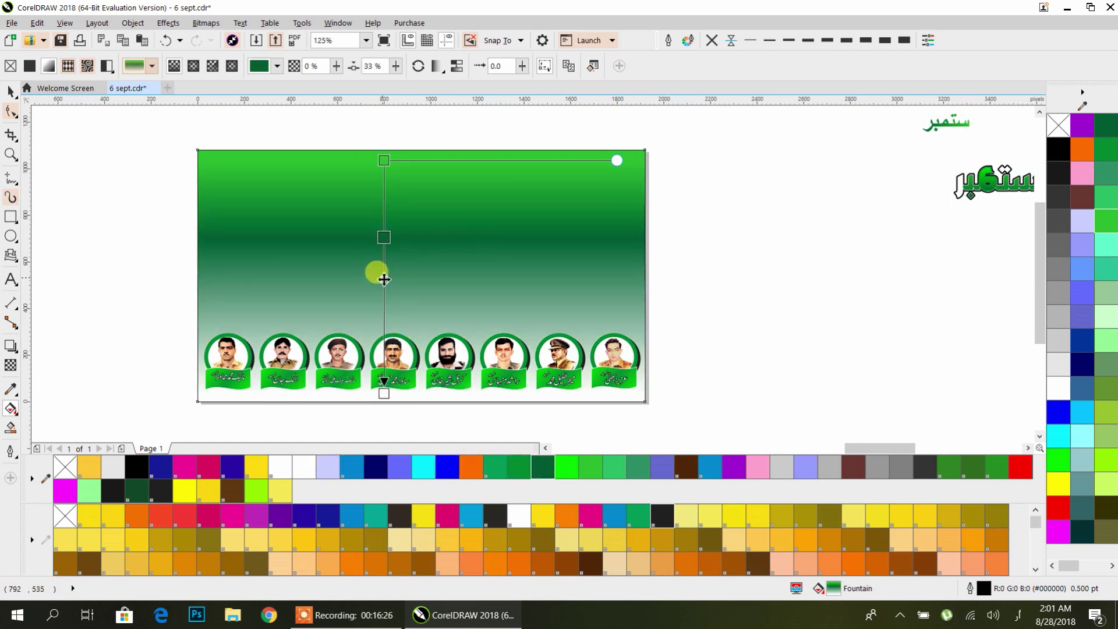
pyautogui.moveTo(384, 237); pyautogui.dragTo(384, 314)
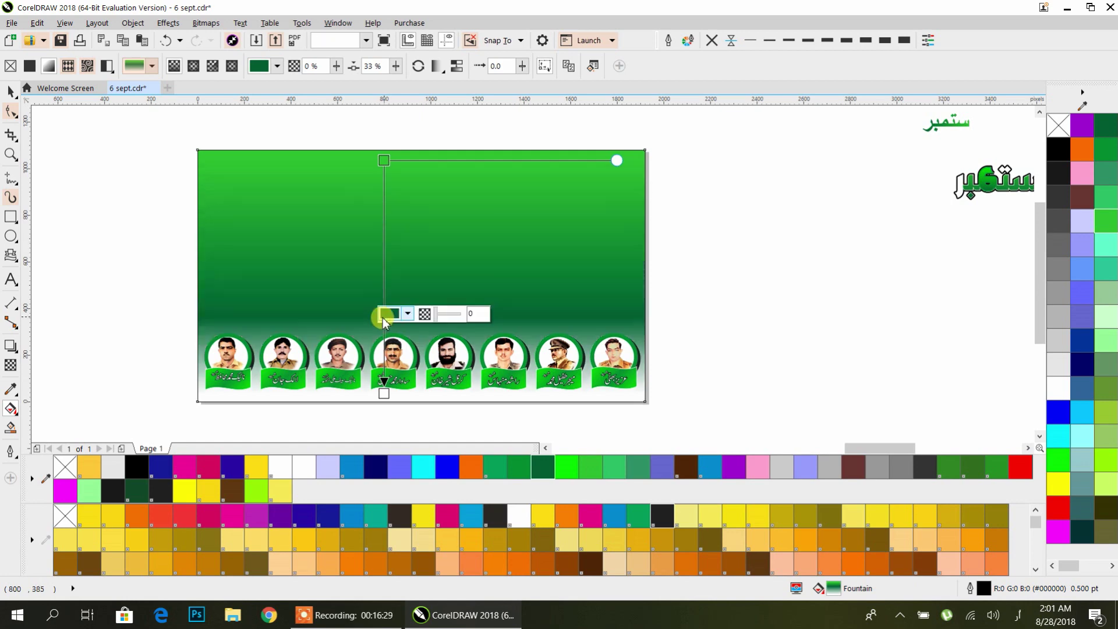
pyautogui.moveTo(384, 393); pyautogui.dragTo(383, 396)
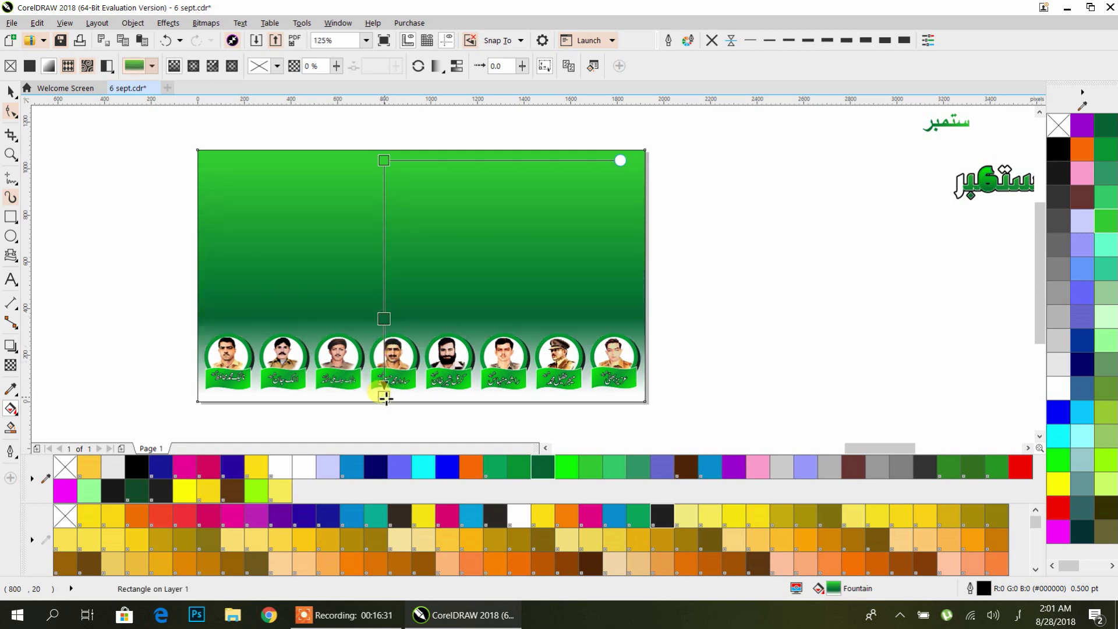
# Step: Recolour the lower nodes of the background gradient, trying yellow, light yellow and green before settling on bright lime green
pyautogui.click(423, 515)
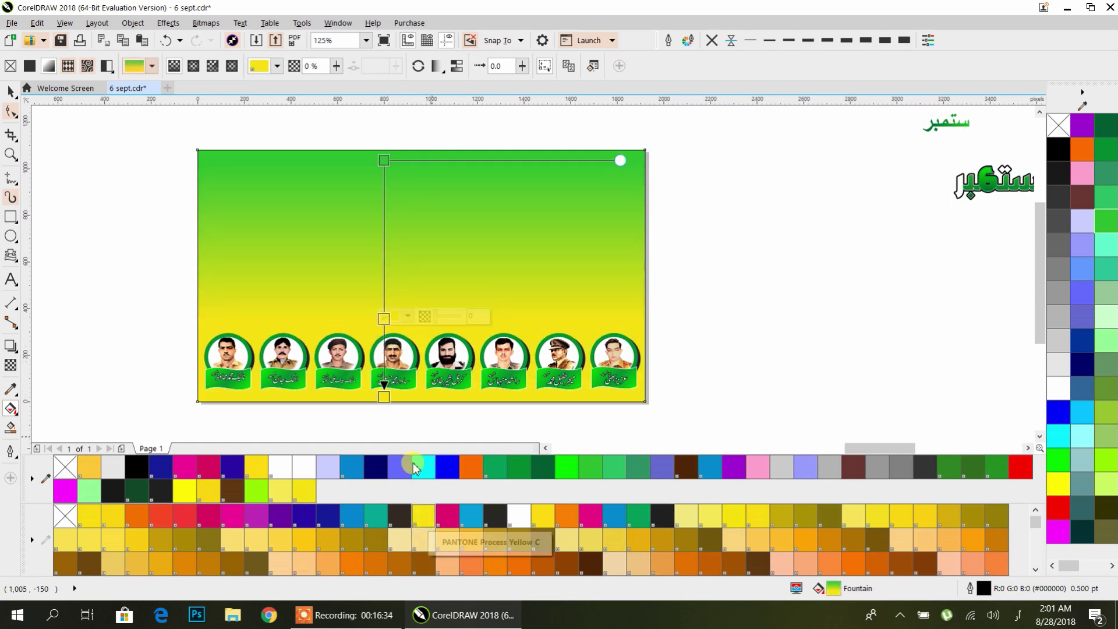
pyautogui.click(283, 497)
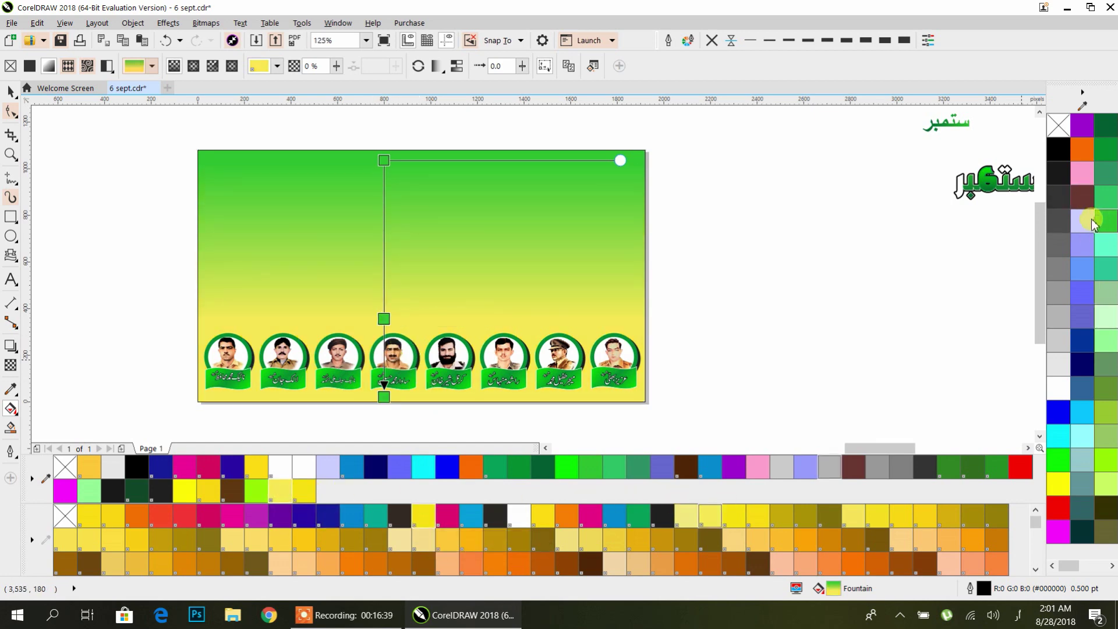
pyautogui.click(1094, 222)
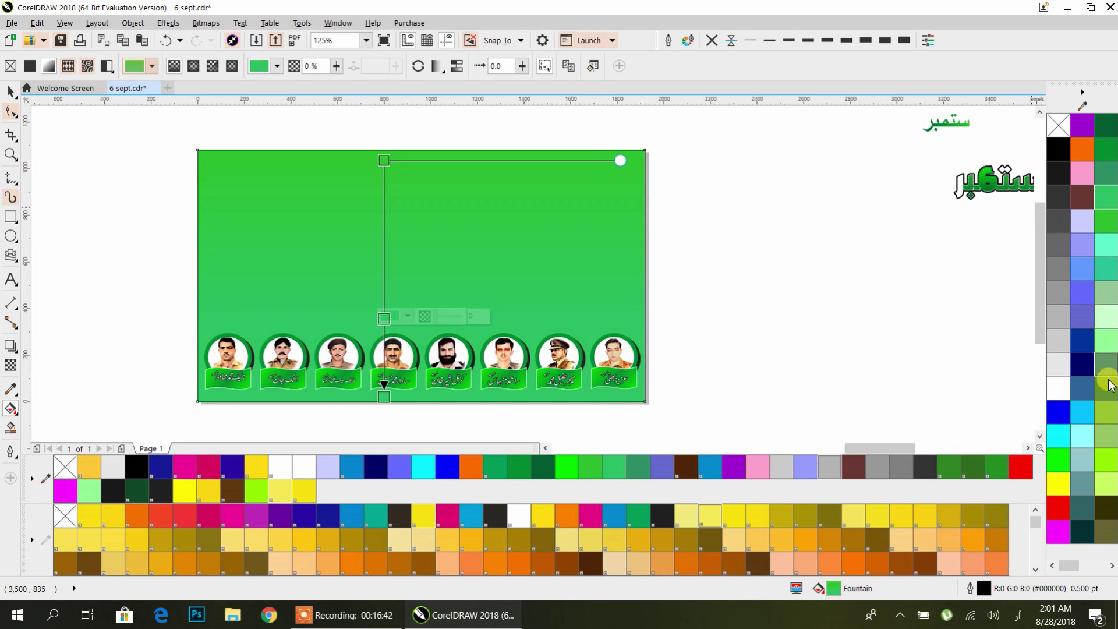
pyautogui.click(1106, 461)
pyautogui.click(10, 91)
pyautogui.click(145, 198)
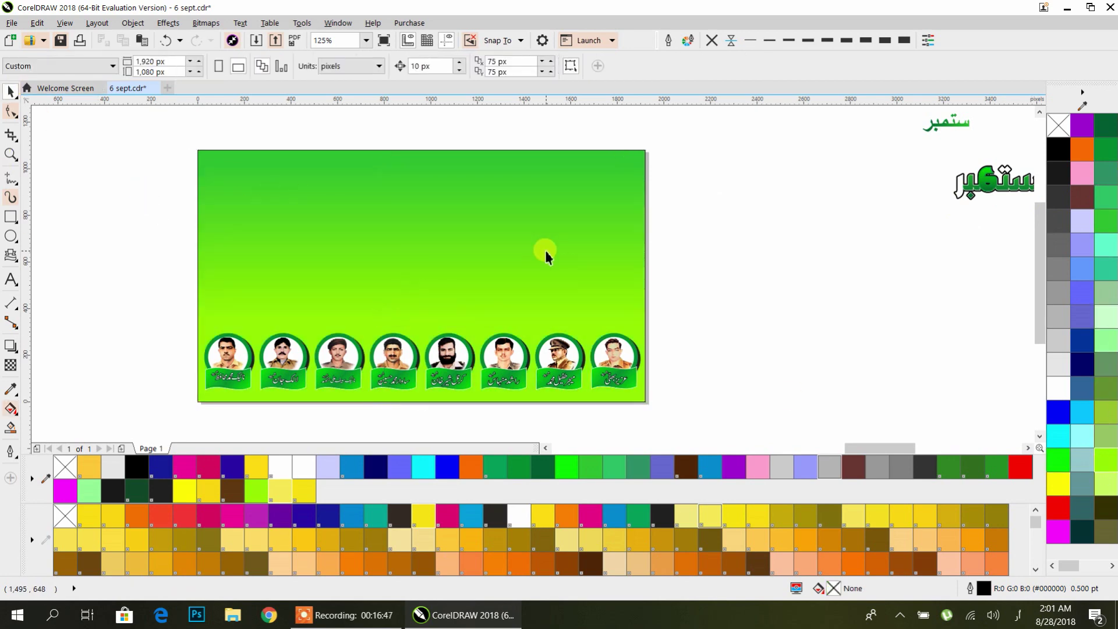
# Step: Draw a thin strip about 1,920 by 15 px across the page just below the badges, without outline and filled with green (#00FF00)
pyautogui.click(22, 221)
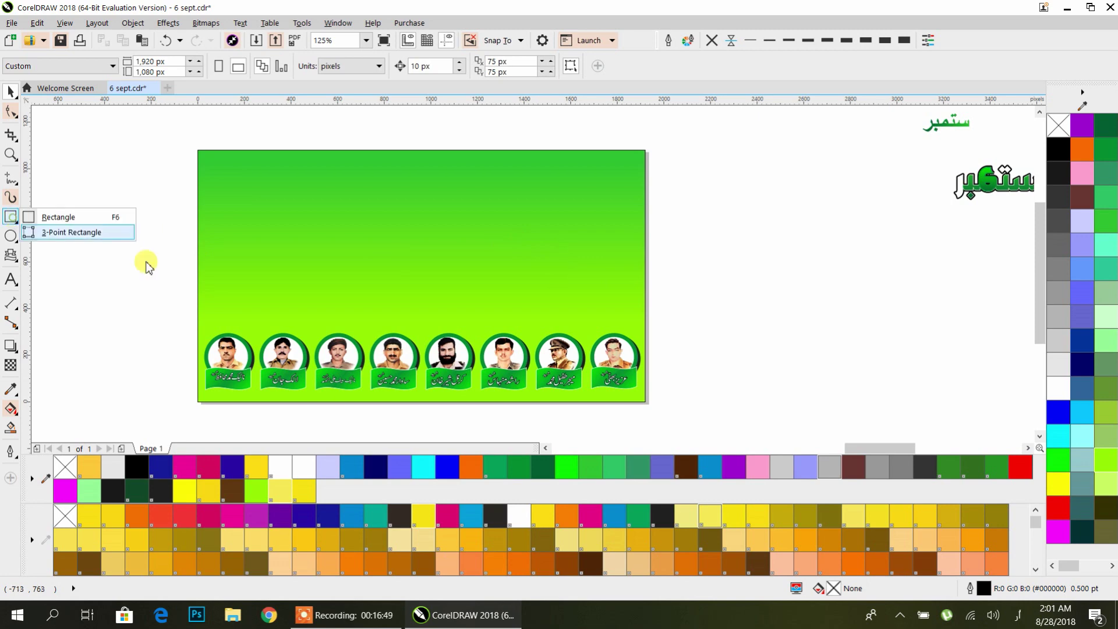
pyautogui.click(58, 216)
pyautogui.moveTo(198, 397)
pyautogui.mouseDown()
pyautogui.moveTo(619, 417)
pyautogui.moveTo(645, 398)
pyautogui.mouseUp()
pyautogui.click(11, 91)
pyautogui.click(711, 40)
pyautogui.click(573, 471)
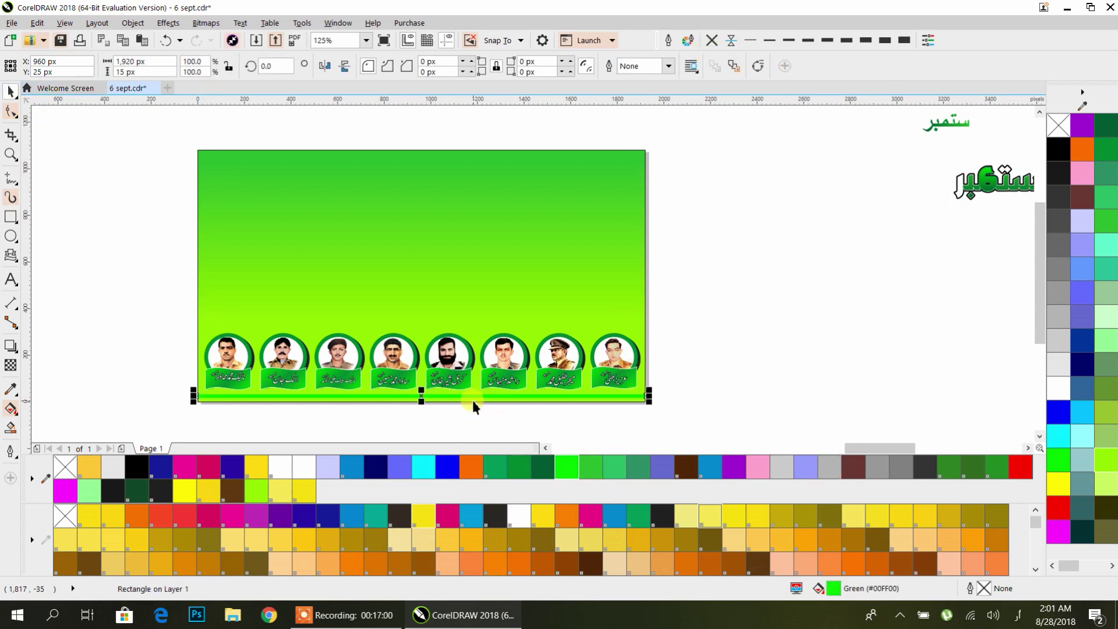
# Step: Give the strip a vertical linear fountain fill with bright green ends and a darker green node at 40%
pyautogui.scroll(4, 473, 400)
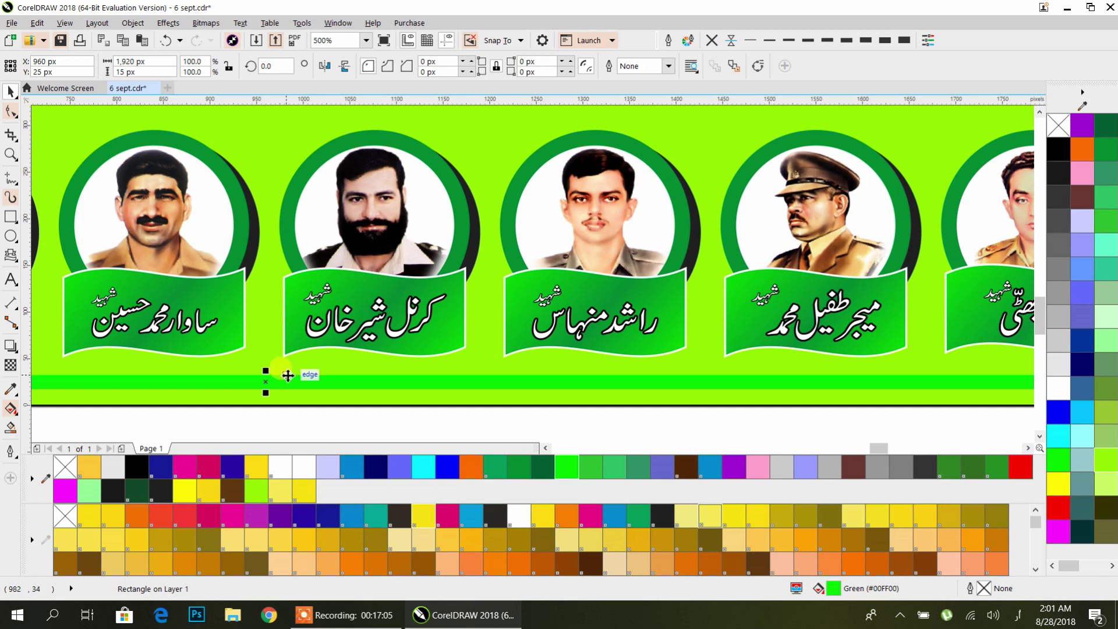
pyautogui.scroll(4, 243, 392)
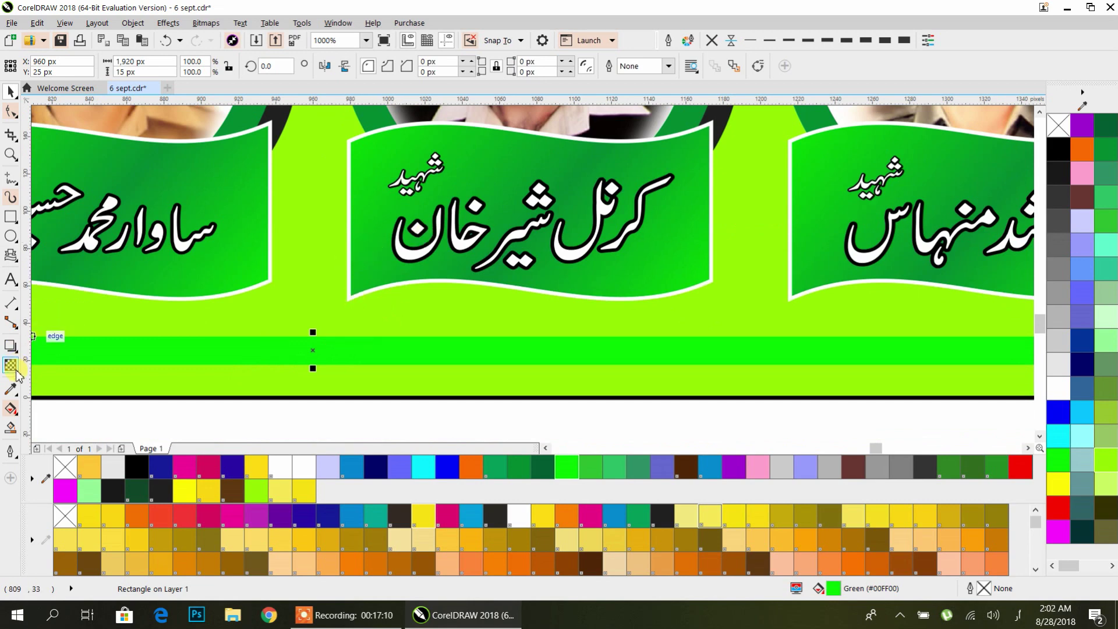
pyautogui.click(12, 410)
pyautogui.moveTo(295, 362); pyautogui.dragTo(294, 340)
pyautogui.scroll(4, 291, 343)
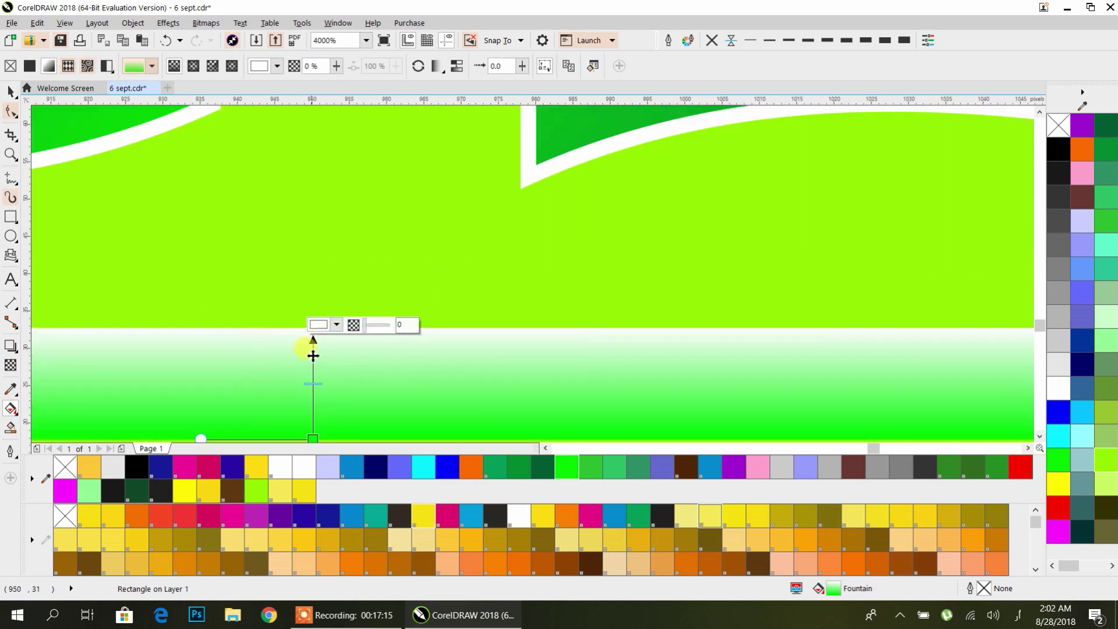
pyautogui.moveTo(565, 469); pyautogui.dragTo(387, 397)
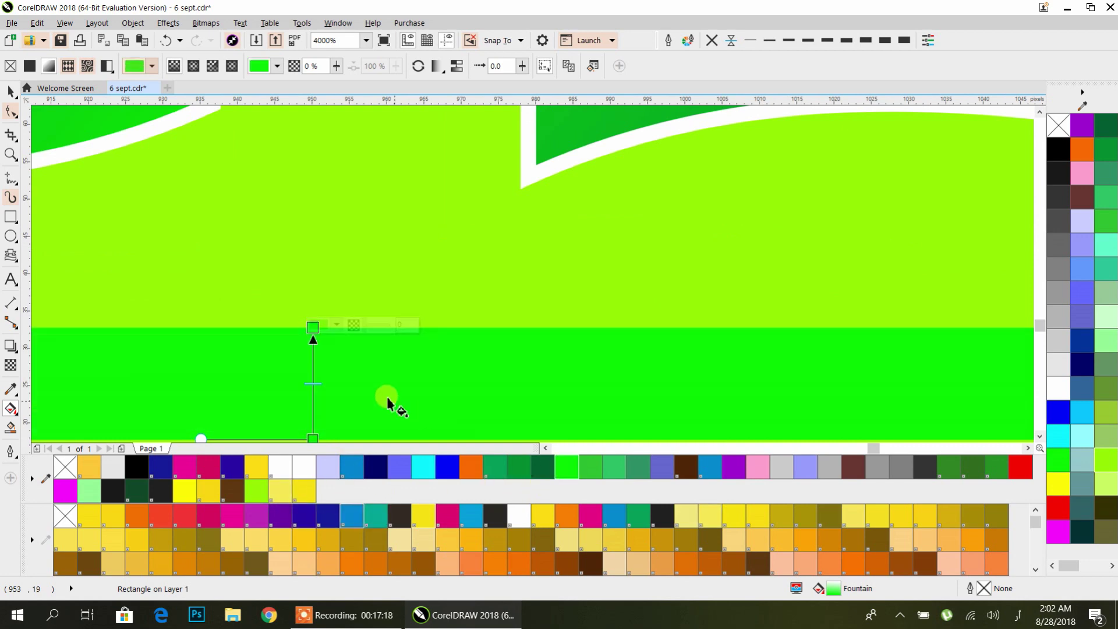
pyautogui.moveTo(303, 400); pyautogui.dragTo(312, 395)
pyautogui.click(518, 466)
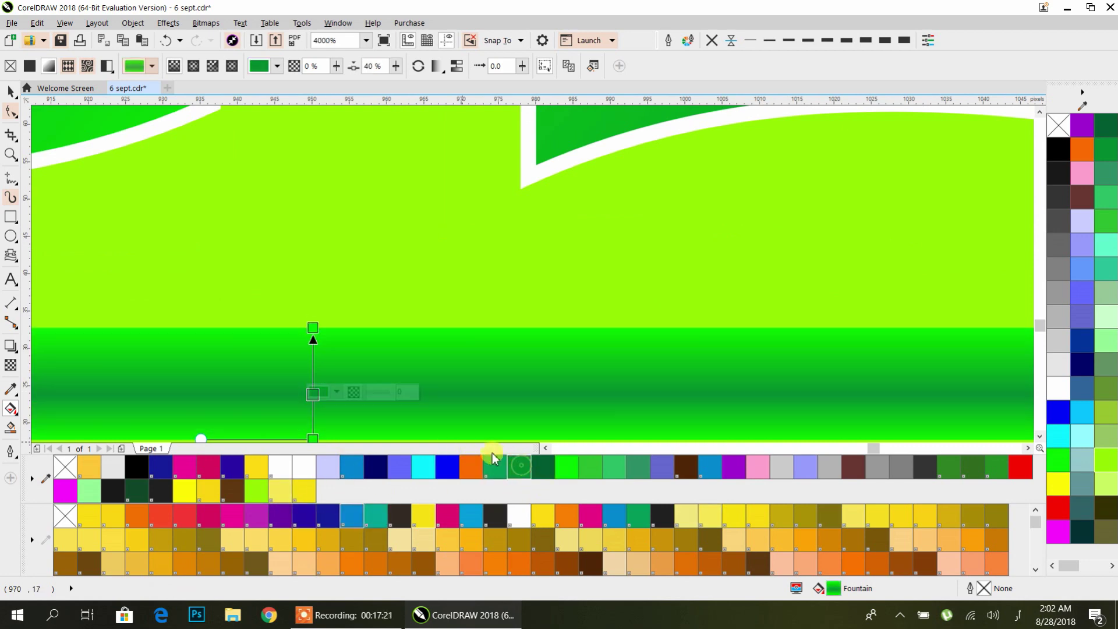
# Step: Duplicate the green gradient strip directly below itself, at about Y 16 px
pyautogui.scroll(-6, 369, 395)
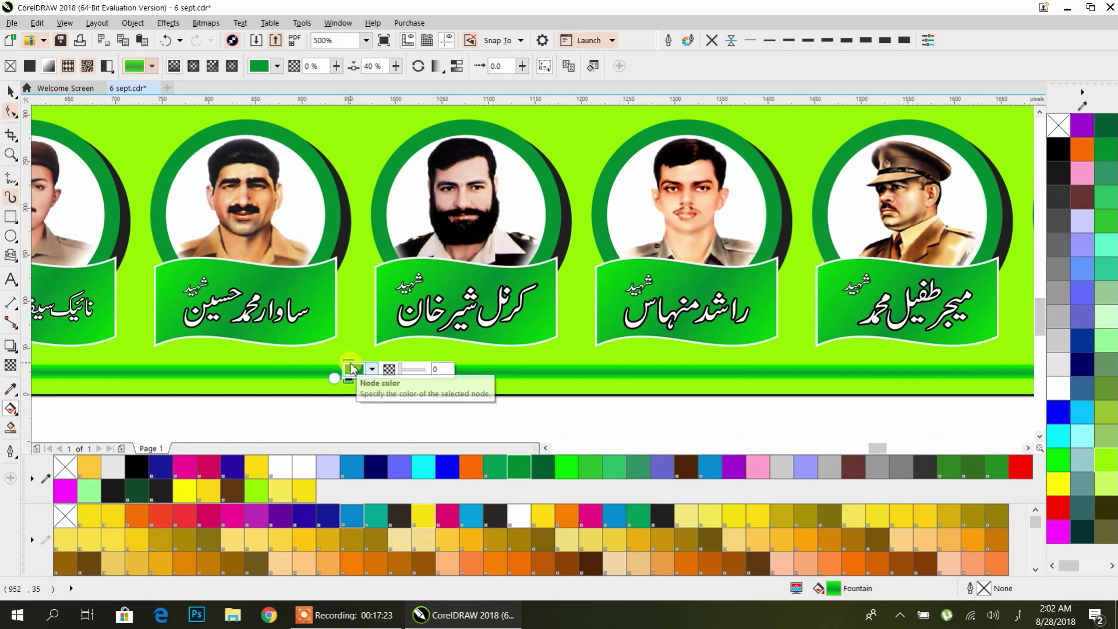
pyautogui.scroll(-2, 262, 373)
pyautogui.click(11, 92)
pyautogui.click(314, 404)
pyautogui.scroll(4, 292, 362)
pyautogui.moveTo(334, 385)
pyautogui.mouseDown()
pyautogui.moveTo(336, 367)
pyautogui.moveTo(336, 403)
pyautogui.mouseUp()
pyautogui.rightClick(336, 403)
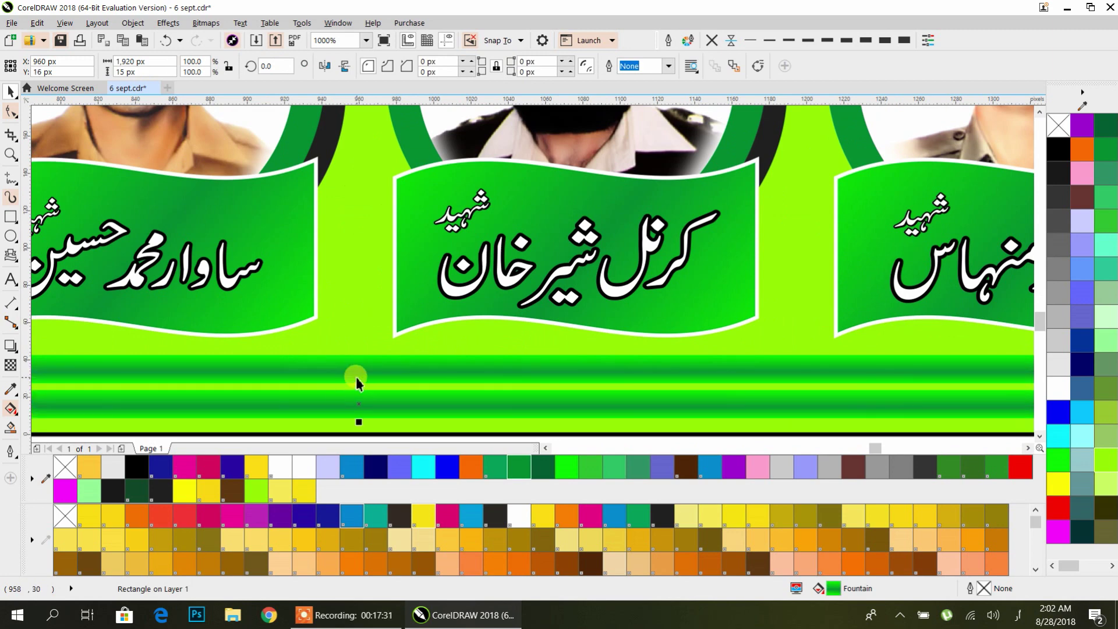
# Step: Reorient the lower strip's fountain fill into a short diagonal near the middle of the strip
pyautogui.click(11, 408)
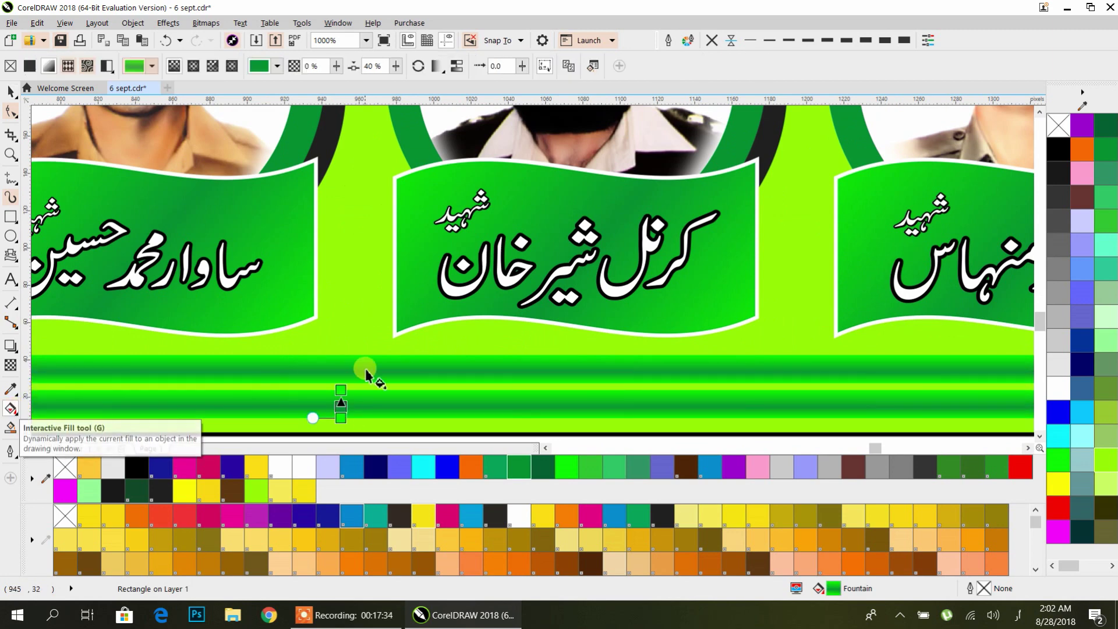
pyautogui.moveTo(338, 344); pyautogui.dragTo(449, 420)
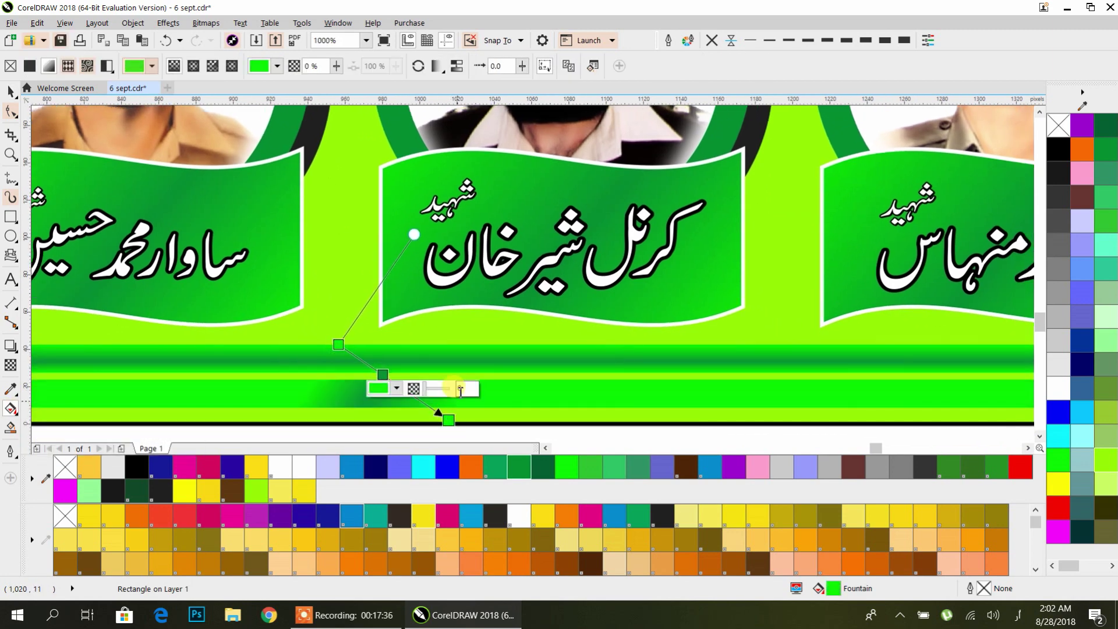
pyautogui.moveTo(381, 320); pyautogui.dragTo(327, 234)
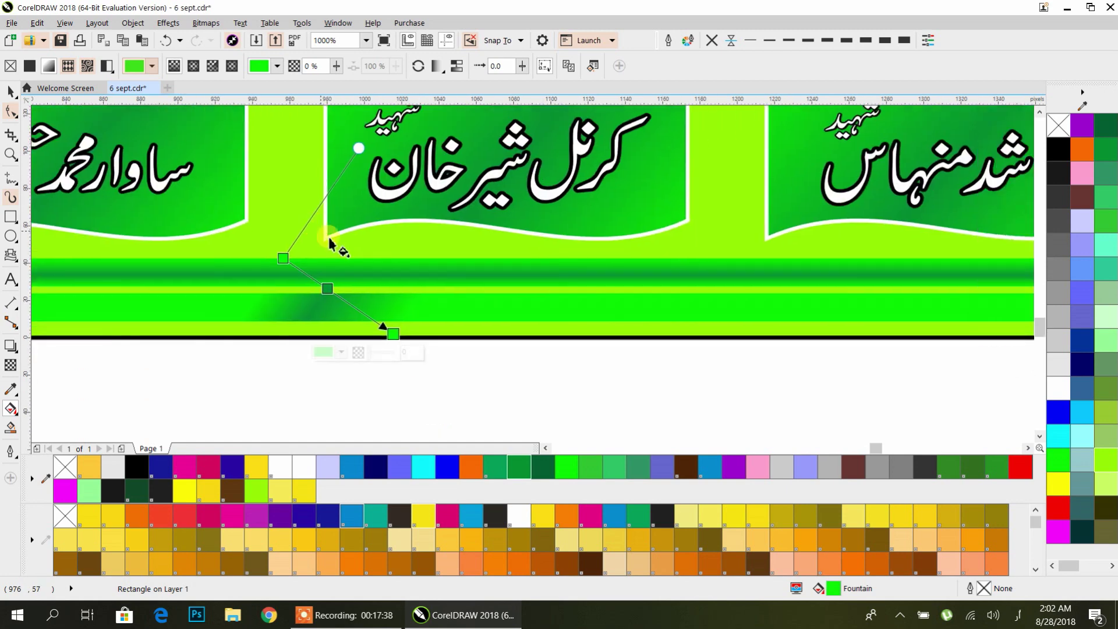
# Step: Recolour the lower strip's gradient with dark golden brown end nodes and a golden yellow middle node
pyautogui.click(282, 258)
pyautogui.click(581, 572)
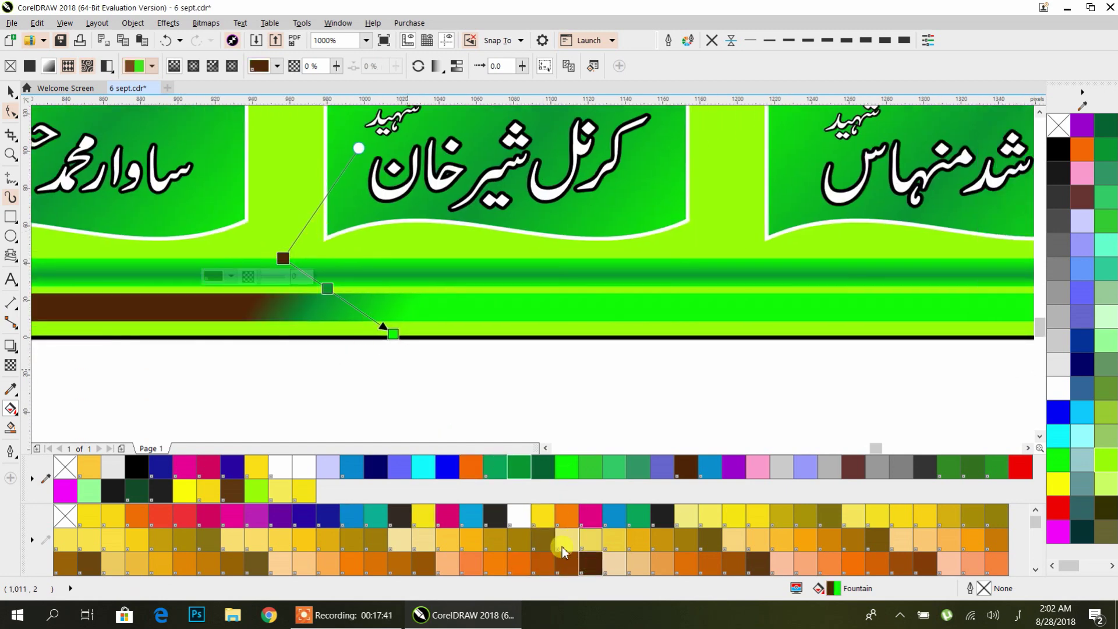
pyautogui.click(428, 569)
pyautogui.click(254, 565)
pyautogui.click(391, 334)
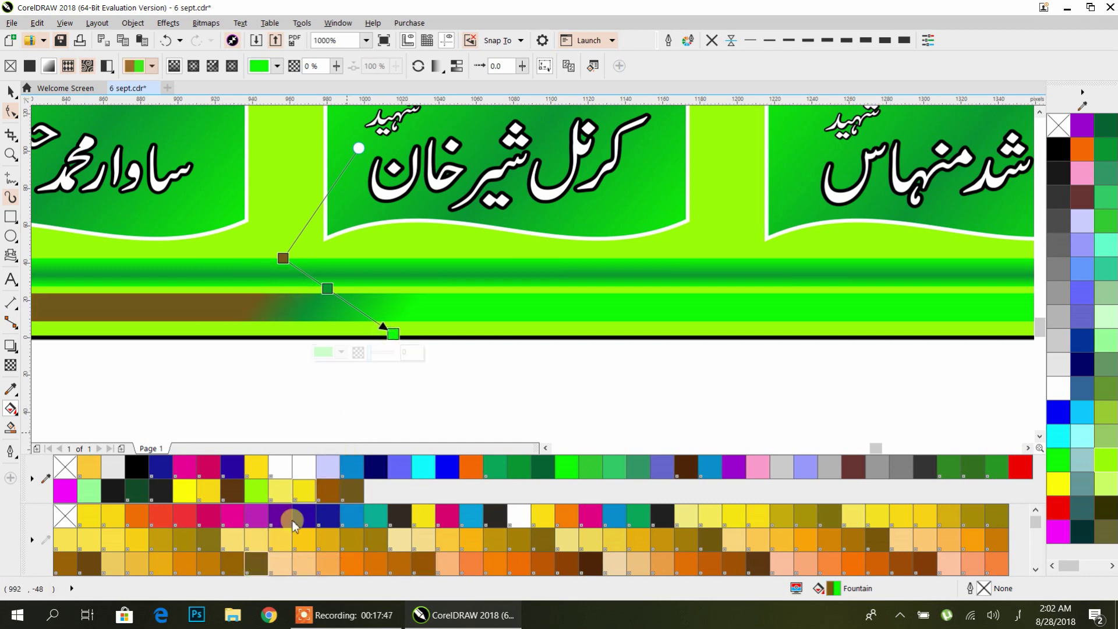
pyautogui.click(256, 564)
pyautogui.click(328, 289)
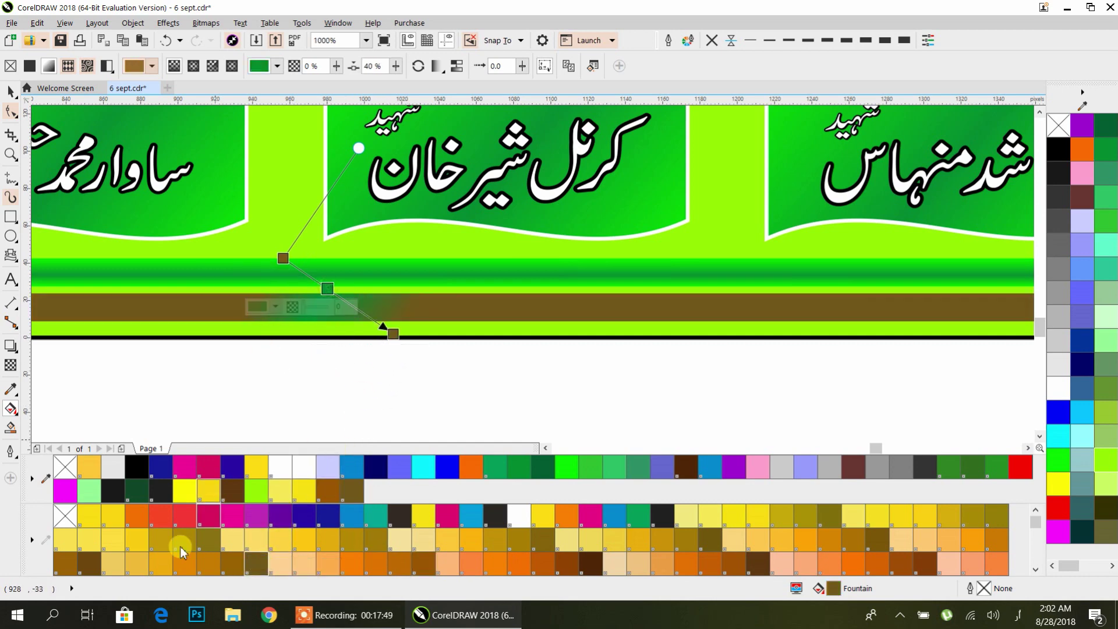
pyautogui.click(158, 563)
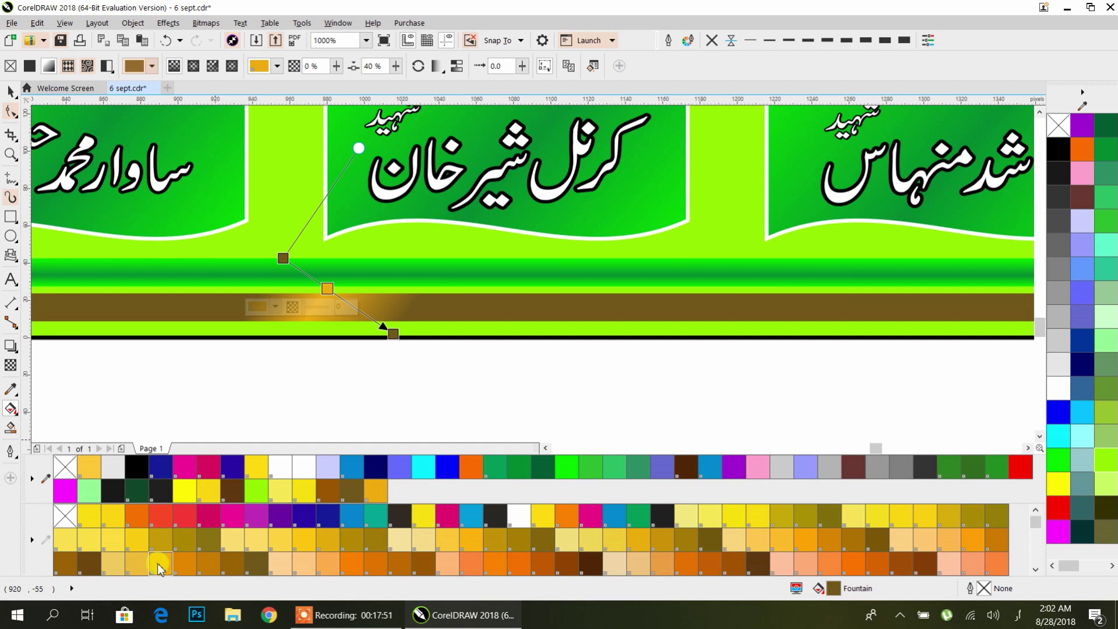
# Step: Set the lower strip's fountain fill to Repeat so the gold and brown bands run across its width, and deselect it
pyautogui.click(445, 67)
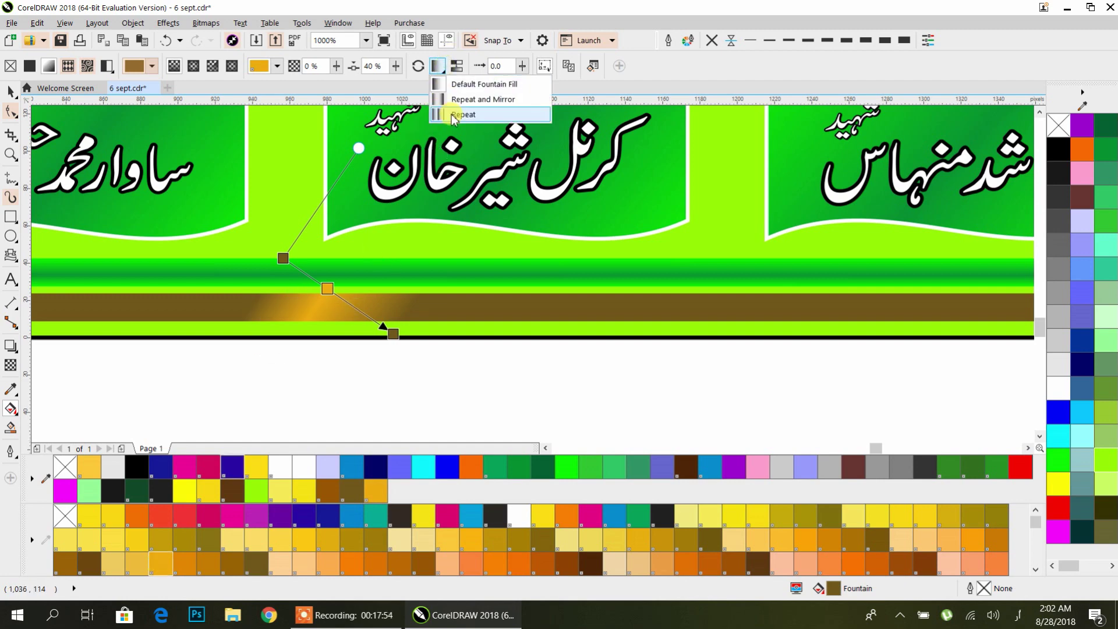
pyautogui.click(454, 115)
pyautogui.scroll(-4, 574, 249)
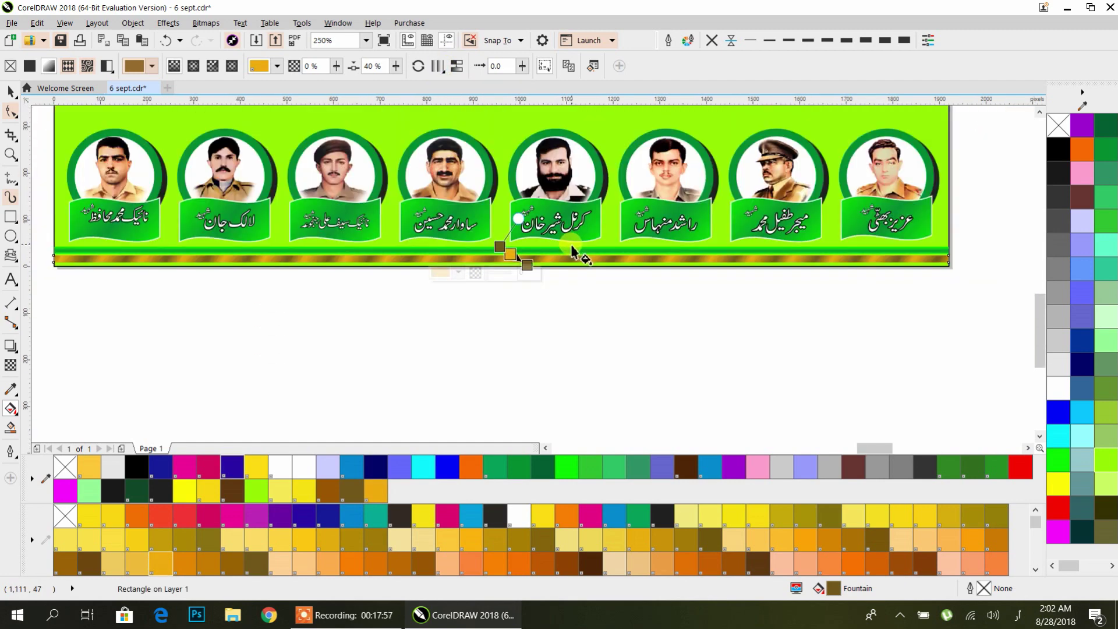
pyautogui.click(10, 95)
pyautogui.click(373, 328)
pyautogui.scroll(-4, 503, 298)
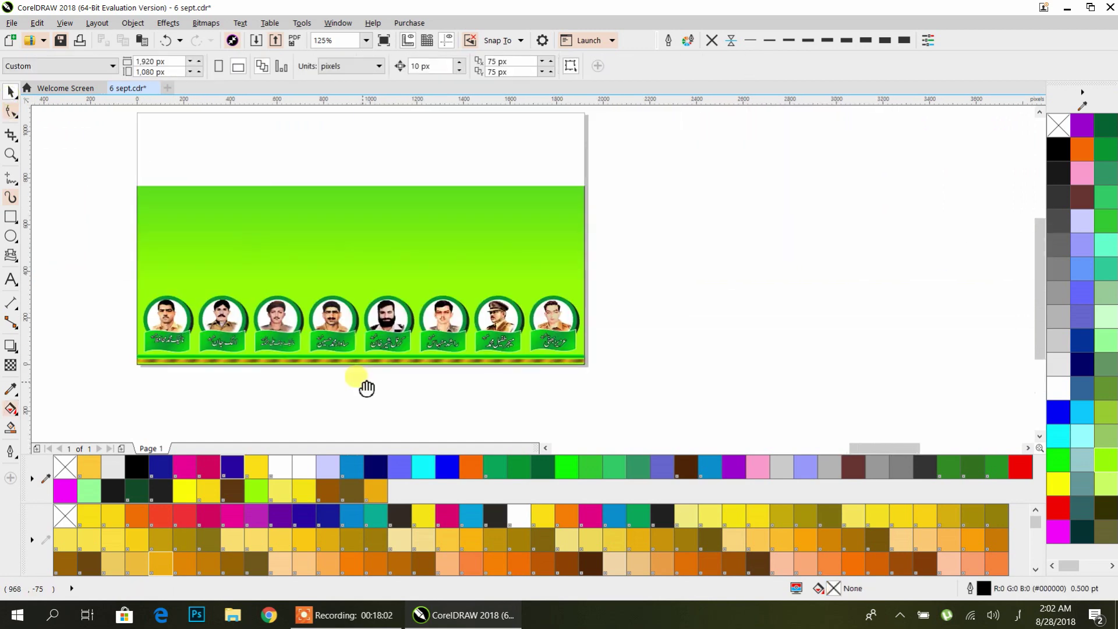
# Step: Move the white یوم دفاع پاکستان lettering onto the upper right of the page and enlarge it to about 955 by 444 px
pyautogui.click(876, 208)
pyautogui.scroll(2, 879, 206)
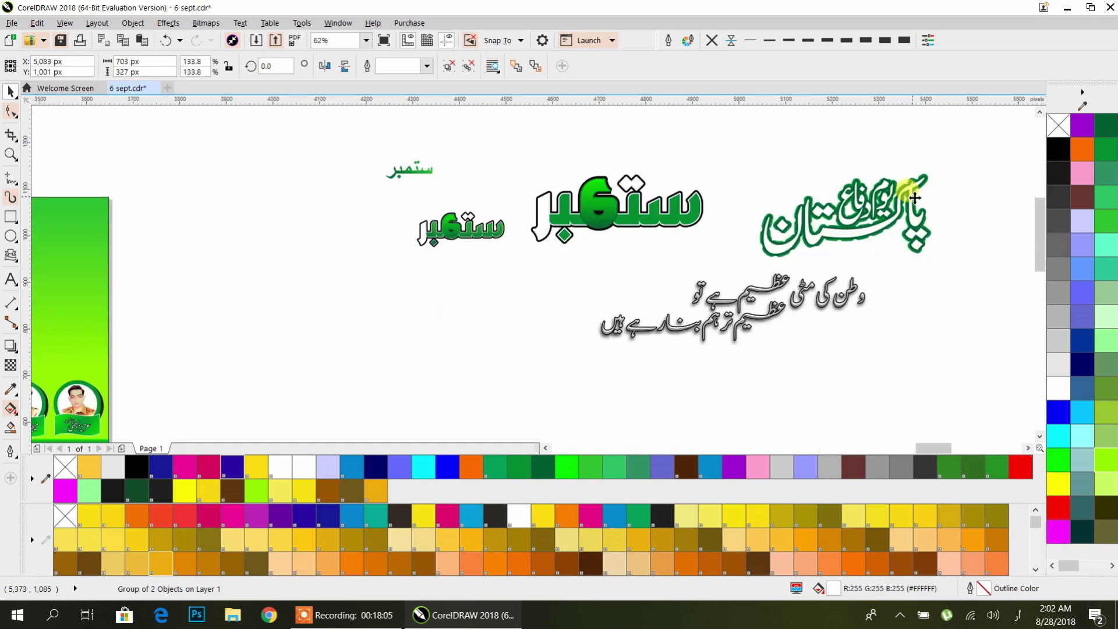
pyautogui.moveTo(914, 198); pyautogui.dragTo(787, 219)
pyautogui.moveTo(864, 162); pyautogui.dragTo(614, 301)
pyautogui.scroll(-2, 765, 235)
pyautogui.moveTo(766, 236); pyautogui.dragTo(355, 257)
pyautogui.moveTo(293, 275); pyautogui.dragTo(258, 303)
pyautogui.click(489, 288)
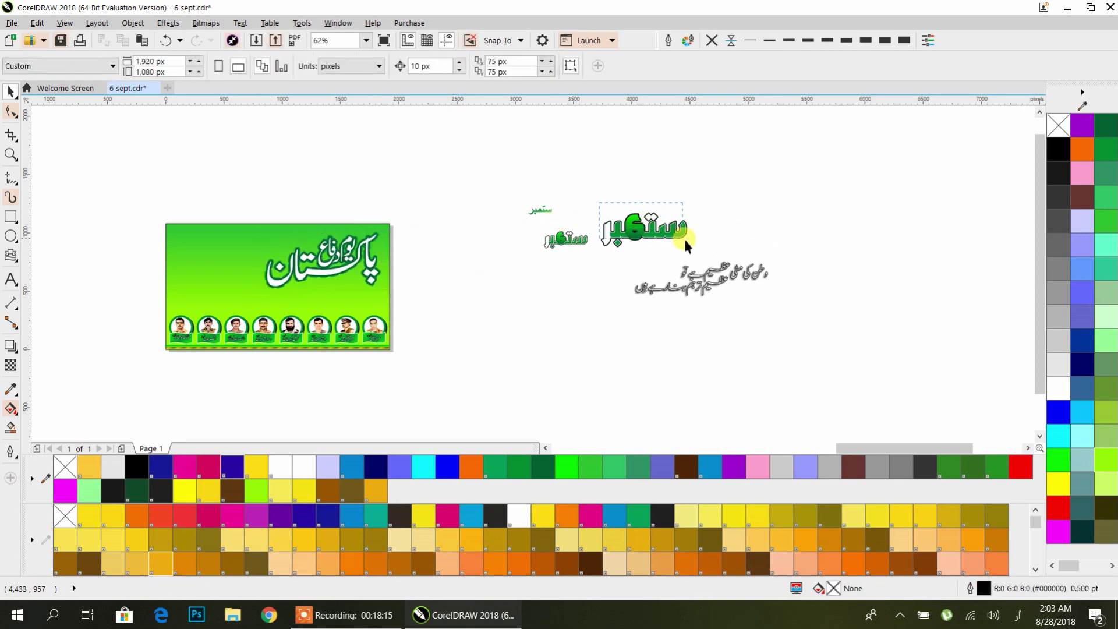
# Step: Move the large ستمبر title with the 6 onto the page's upper left and the two-line Urdu slogan below the پاکستان lettering
pyautogui.moveTo(661, 238); pyautogui.dragTo(227, 246)
pyautogui.click(538, 344)
pyautogui.moveTo(747, 285); pyautogui.dragTo(674, 285)
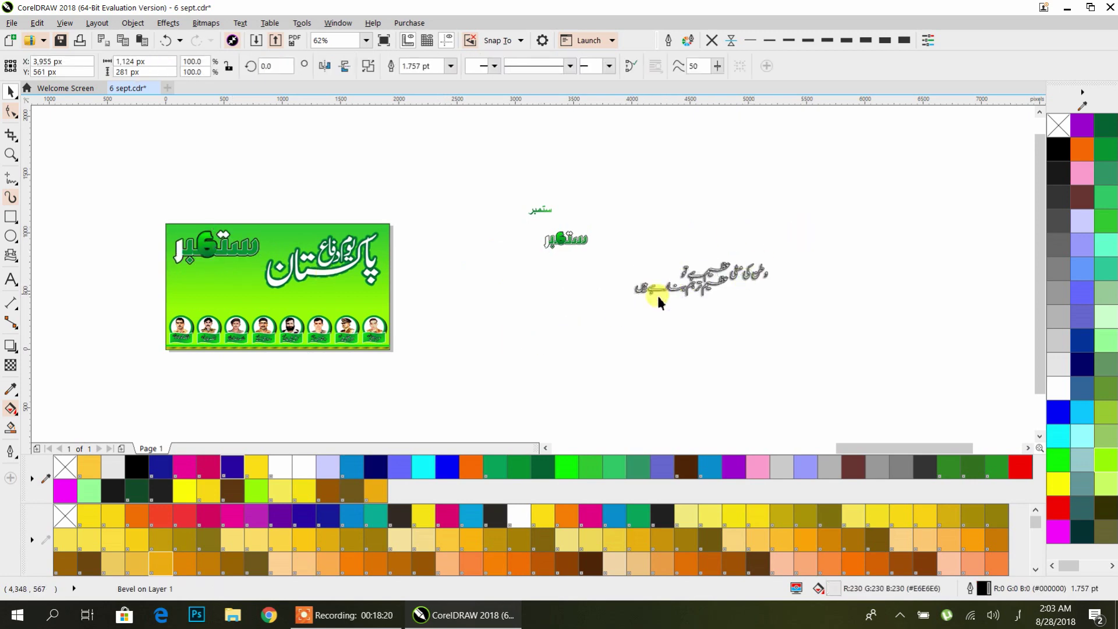
pyautogui.scroll(3, 648, 288)
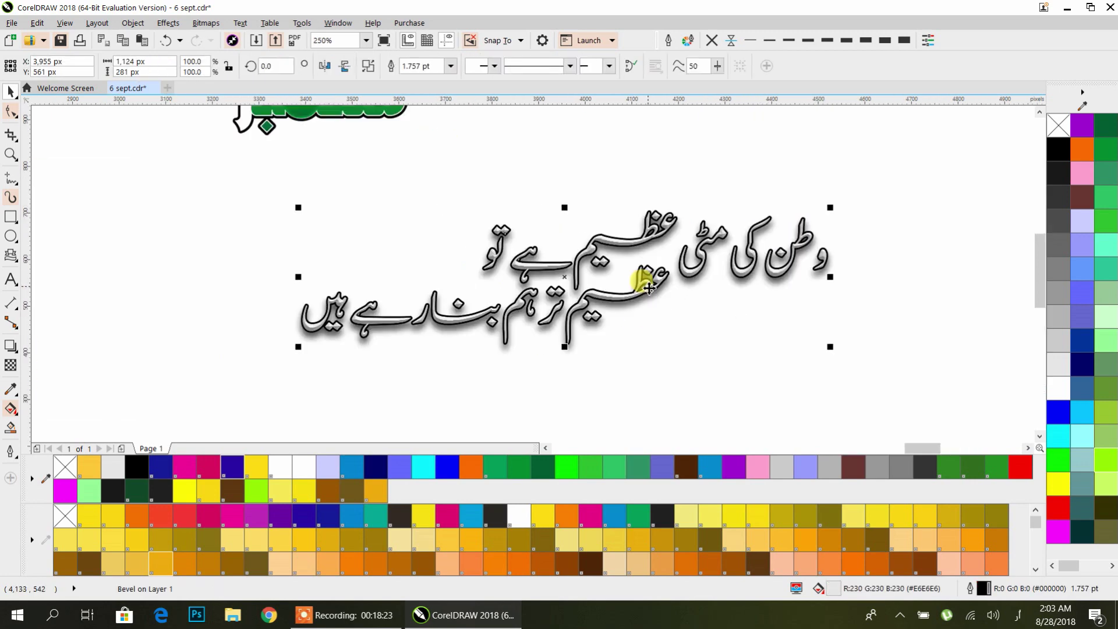
pyautogui.scroll(-3, 604, 298)
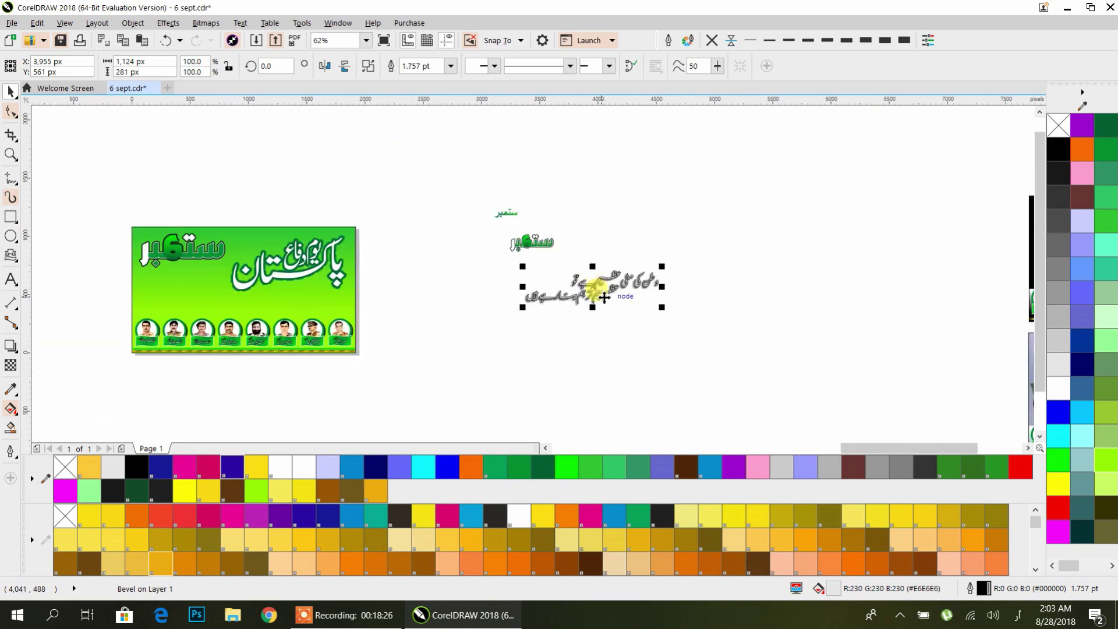
pyautogui.moveTo(611, 290); pyautogui.dragTo(286, 298)
# Step: Scale the یوم دفاع پاکستان lettering down to about 650 by 302 px within the page's upper right corner
pyautogui.click(278, 271)
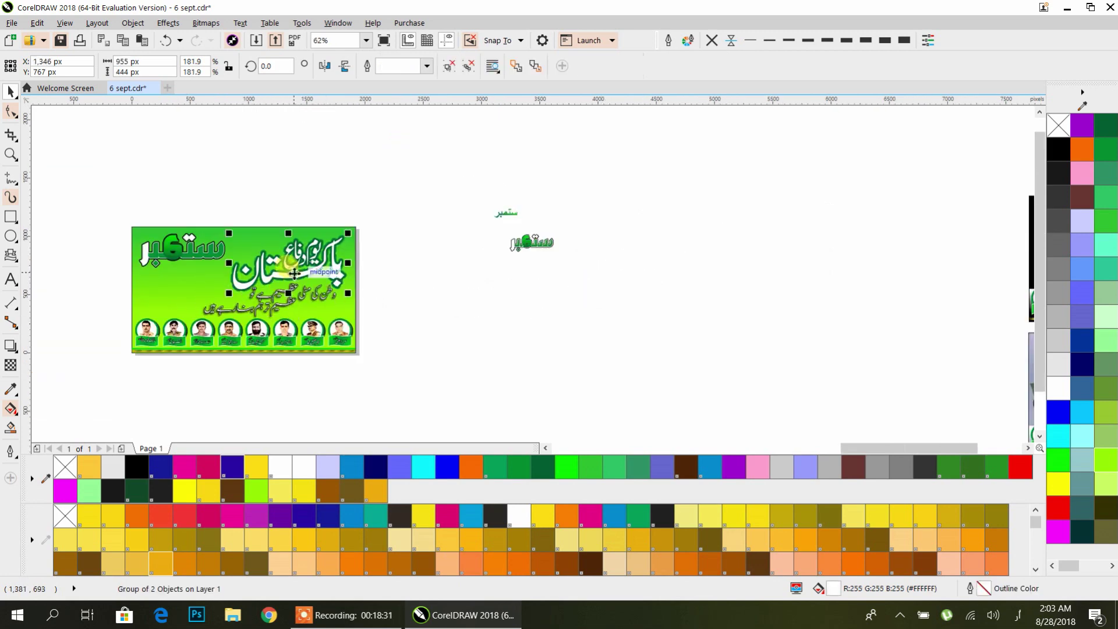
pyautogui.moveTo(229, 293); pyautogui.dragTo(134, 275)
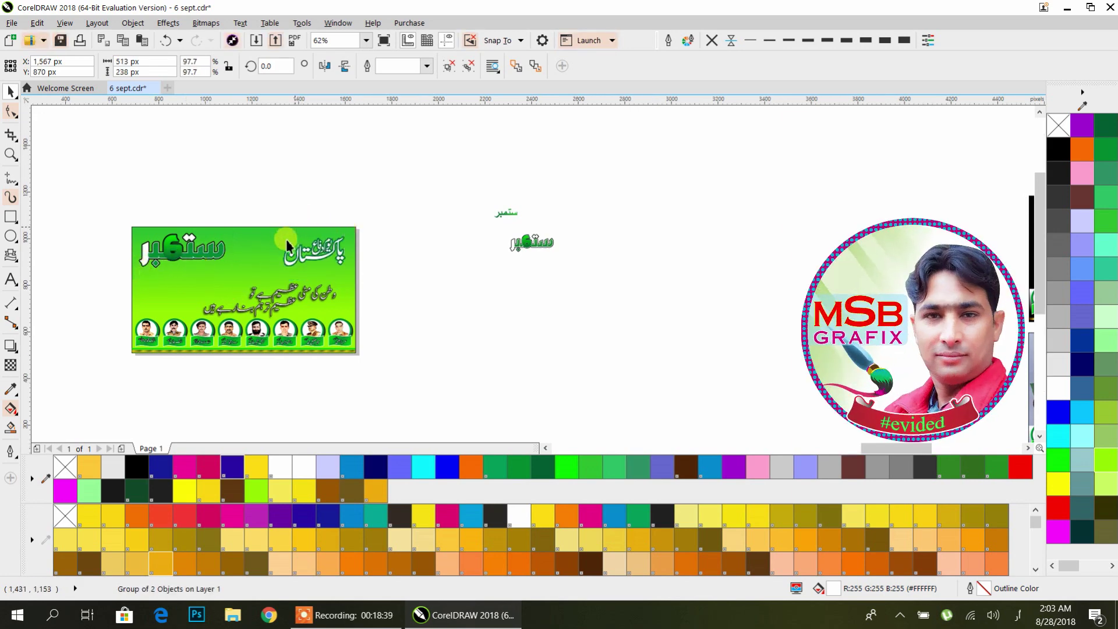
pyautogui.scroll(5, 283, 245)
pyautogui.moveTo(269, 357); pyautogui.dragTo(223, 377)
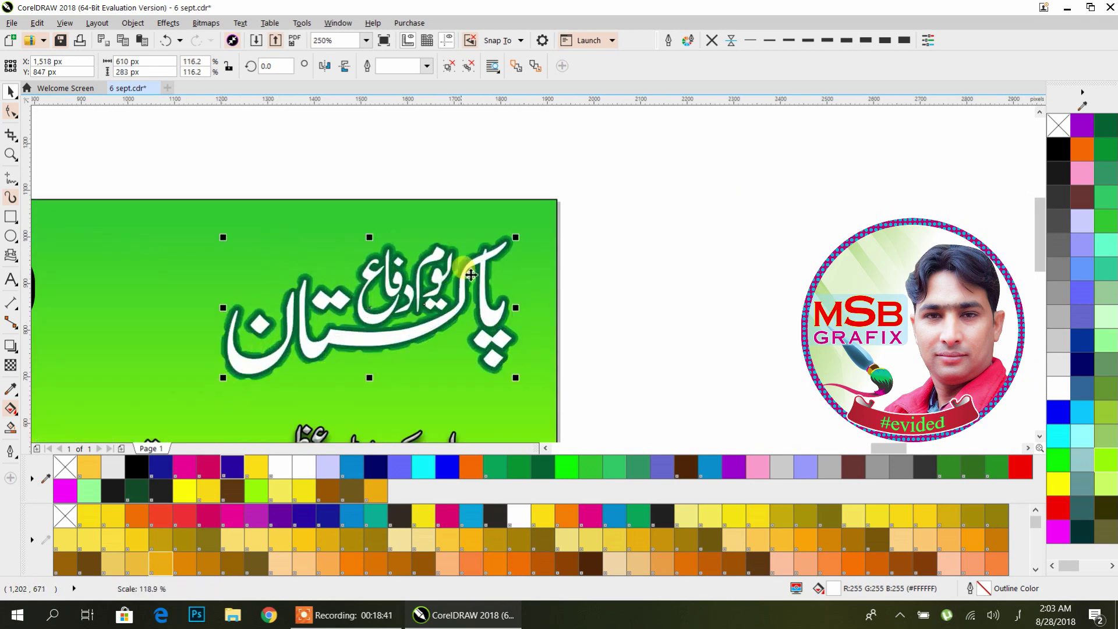
pyautogui.moveTo(516, 241); pyautogui.dragTo(535, 223)
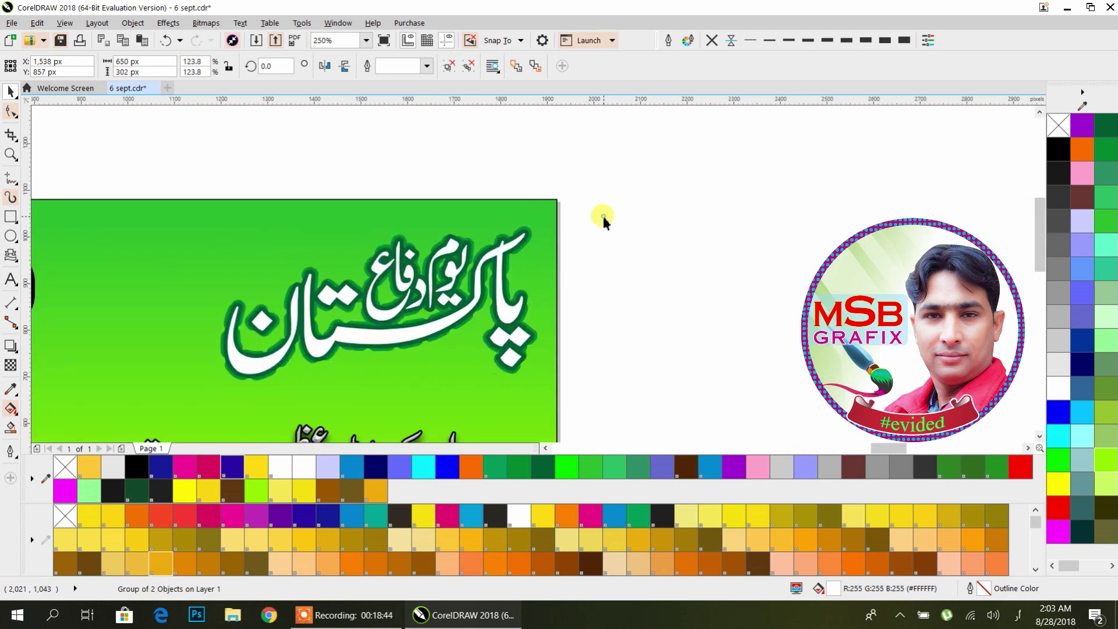
pyautogui.click(602, 213)
# Step: Centre the two-line Urdu slogan on the page, shift it slightly downward above the badges, and deselect it
pyautogui.scroll(-2, 595, 215)
pyautogui.moveTo(534, 288); pyautogui.dragTo(527, 258)
pyautogui.scroll(3, 466, 259)
pyautogui.click(434, 217)
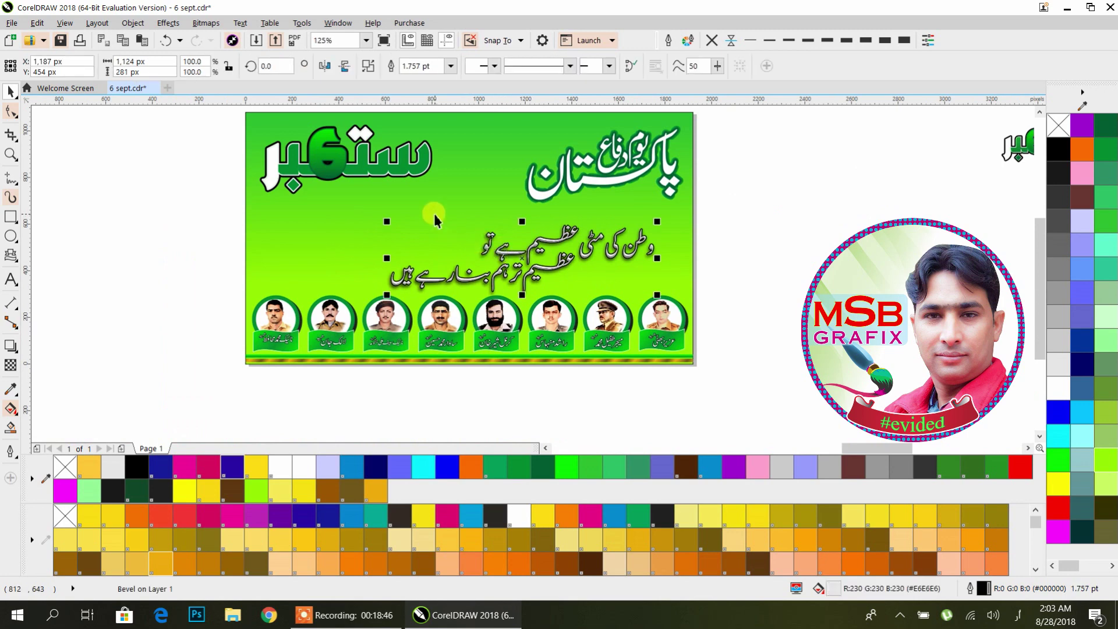
pyautogui.press('p')
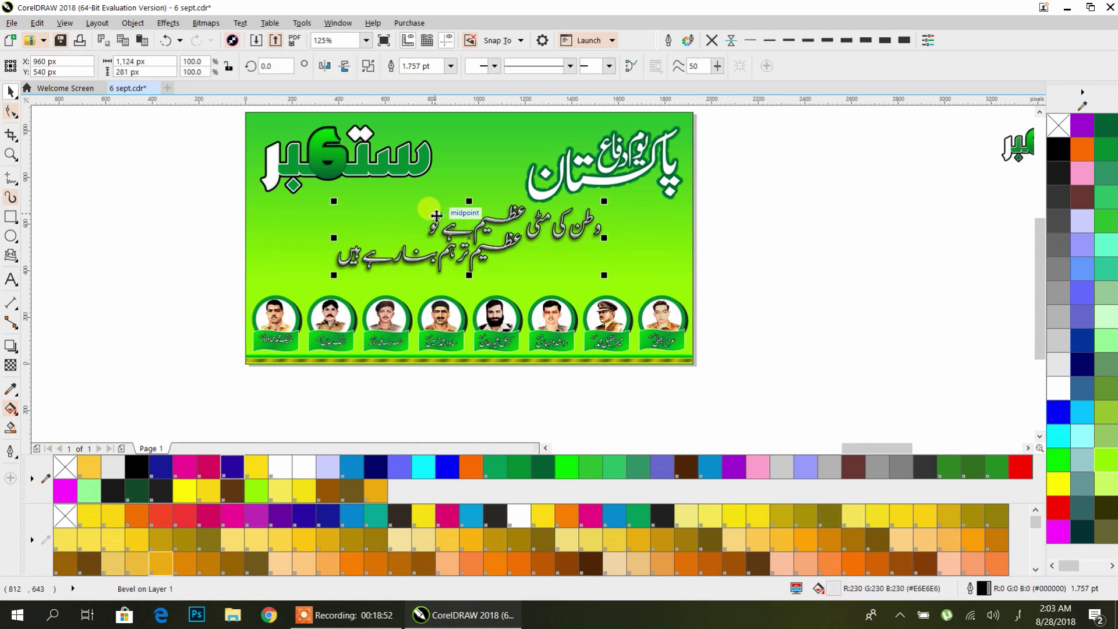
pyautogui.moveTo(491, 250); pyautogui.dragTo(495, 263)
pyautogui.click(746, 237)
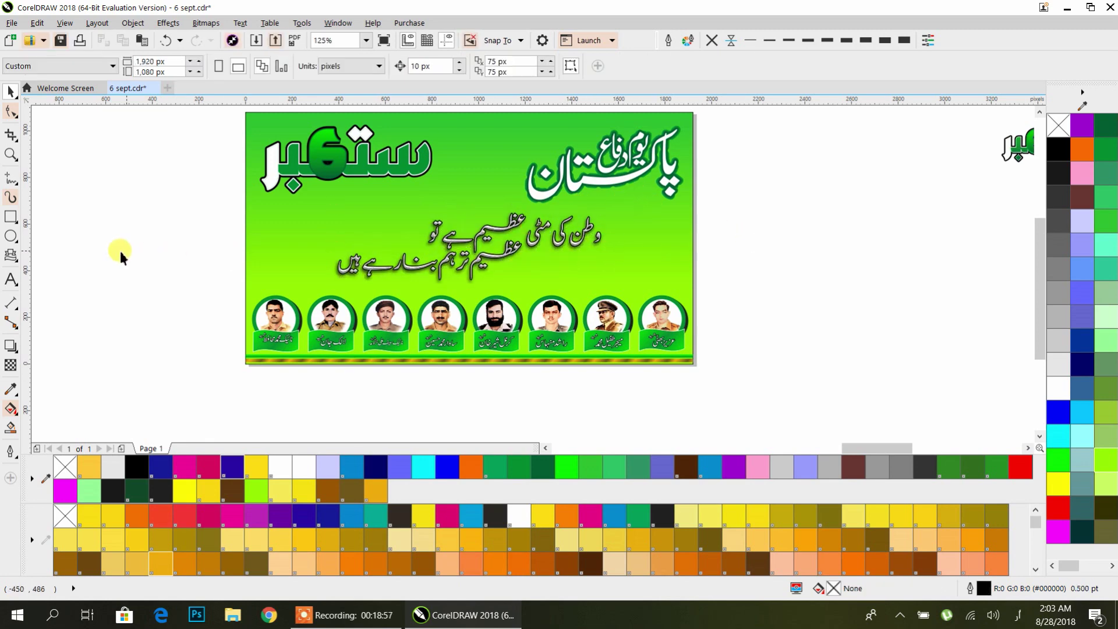
# Step: Draw a 270 px square beside the page, rotate it 45°, and flatten it into a horizontal diamond about 382 by 19 px
pyautogui.click(11, 216)
pyautogui.moveTo(774, 222); pyautogui.dragTo(413, 318)
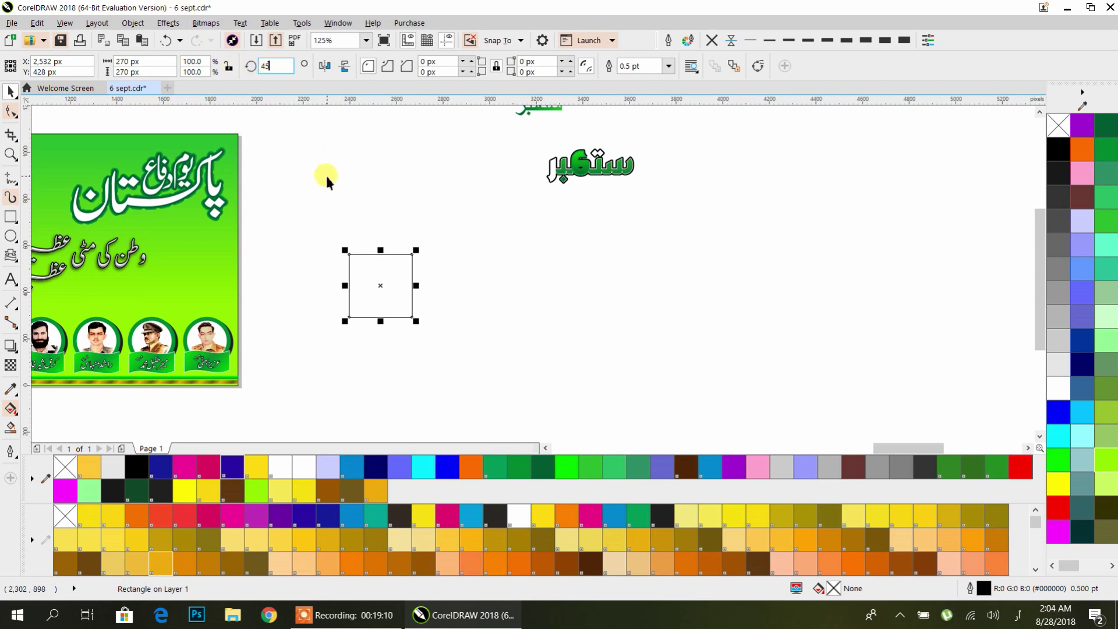
pyautogui.press('Return')
pyautogui.moveTo(380, 333); pyautogui.dragTo(383, 248)
pyautogui.scroll(4, 383, 248)
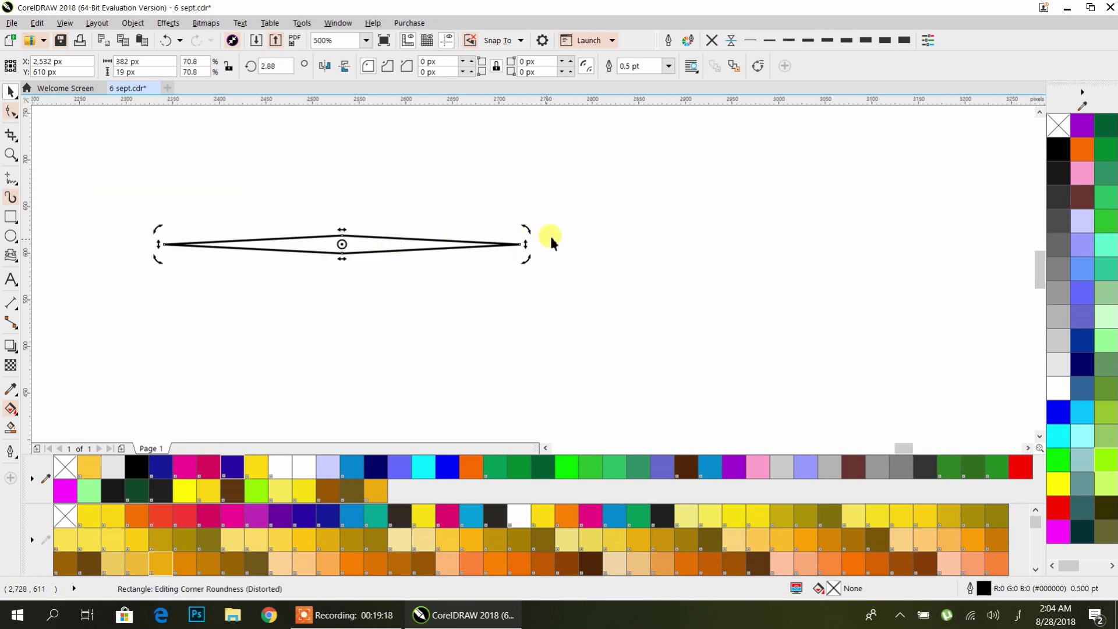
# Step: Add a copy of the thin diamond rotated 90° about its centre to form a four-pointed cross, and deselect it
pyautogui.moveTo(526, 230); pyautogui.dragTo(353, 347)
pyautogui.scroll(-2, 391, 300)
pyautogui.scroll(-2, 392, 300)
pyautogui.scroll(2, 392, 299)
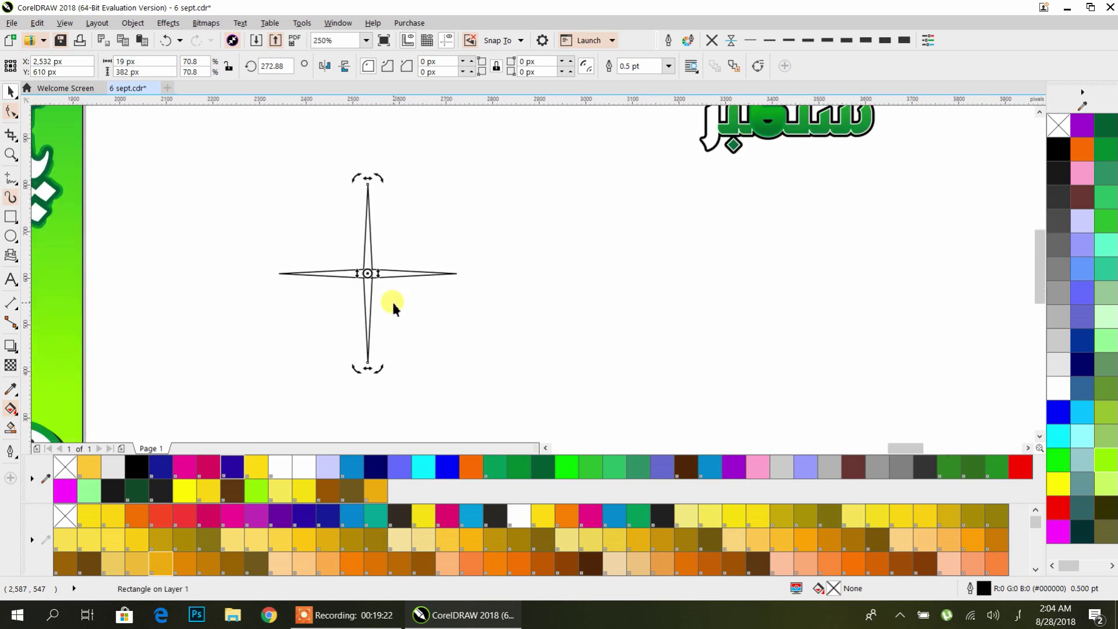
pyautogui.click(301, 192)
pyautogui.moveTo(474, 393); pyautogui.dragTo(476, 393)
pyautogui.press('Escape')
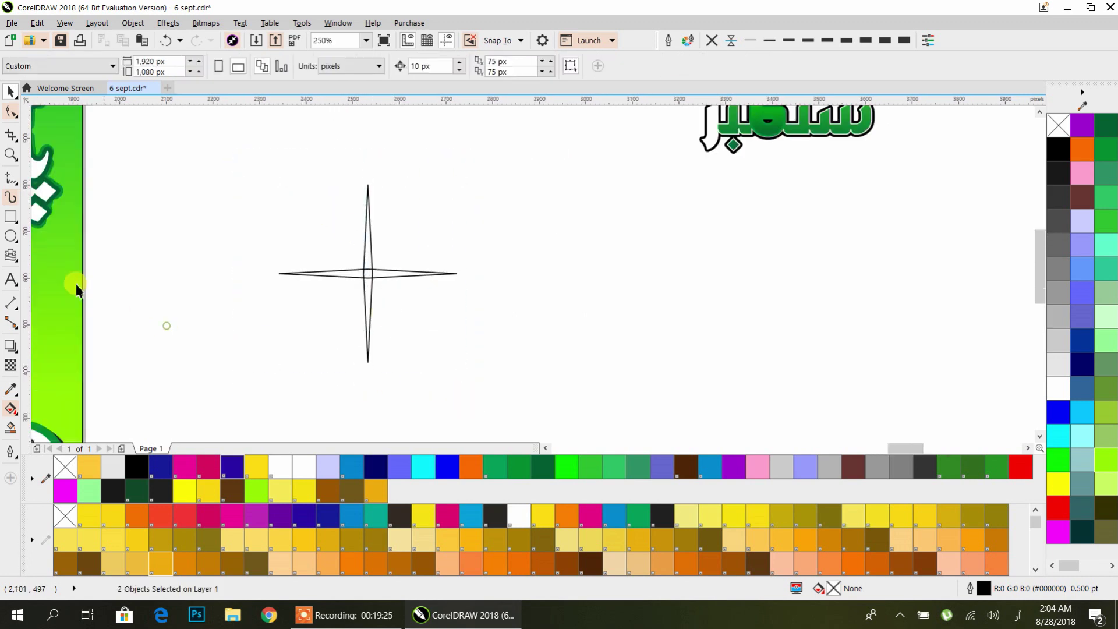
# Step: Draw an ellipse about 196 by 175 px, centre it on the cross, and enlarge it to about 272 by 243 px
pyautogui.click(11, 236)
pyautogui.moveTo(169, 177); pyautogui.dragTo(263, 257)
pyautogui.click(368, 65)
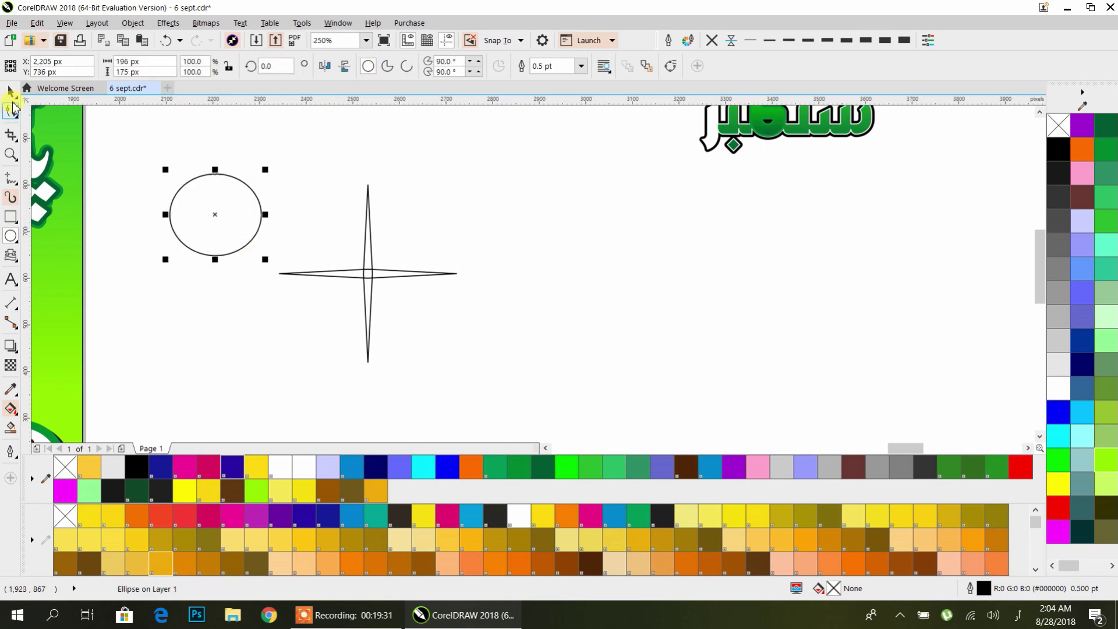
pyautogui.click(10, 92)
pyautogui.moveTo(212, 220); pyautogui.dragTo(368, 272)
pyautogui.moveTo(418, 317); pyautogui.dragTo(233, 149)
# Step: Fill the ellipse and both diamonds with white, remove their outlines, and move them onto the page beside the Urdu slogan
pyautogui.click(437, 354)
pyautogui.click(1058, 387)
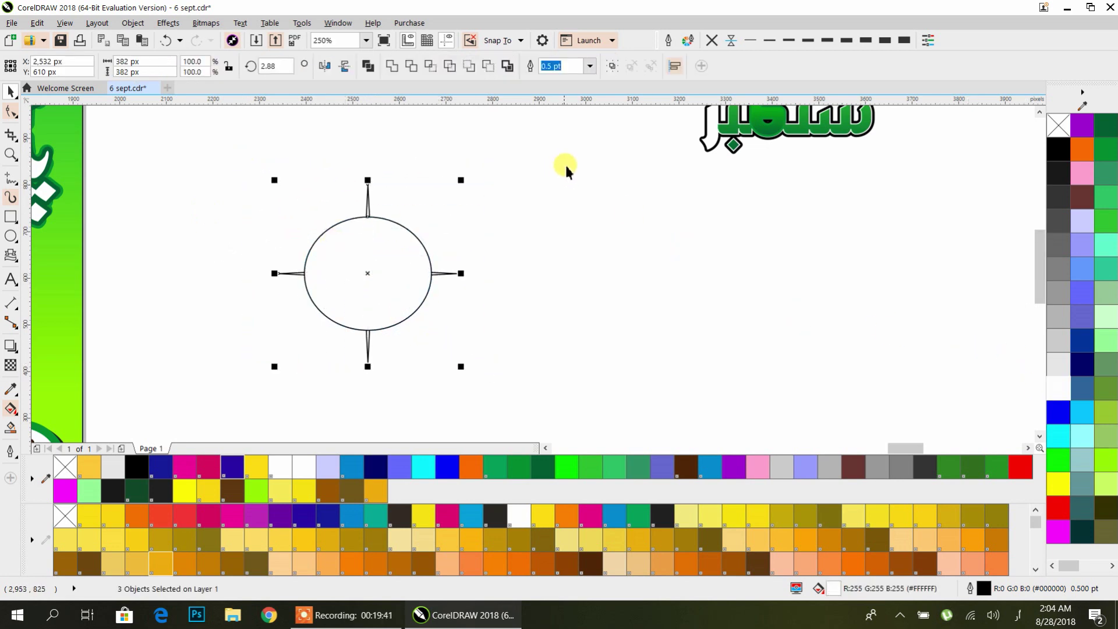
pyautogui.click(712, 40)
pyautogui.scroll(-1, 594, 217)
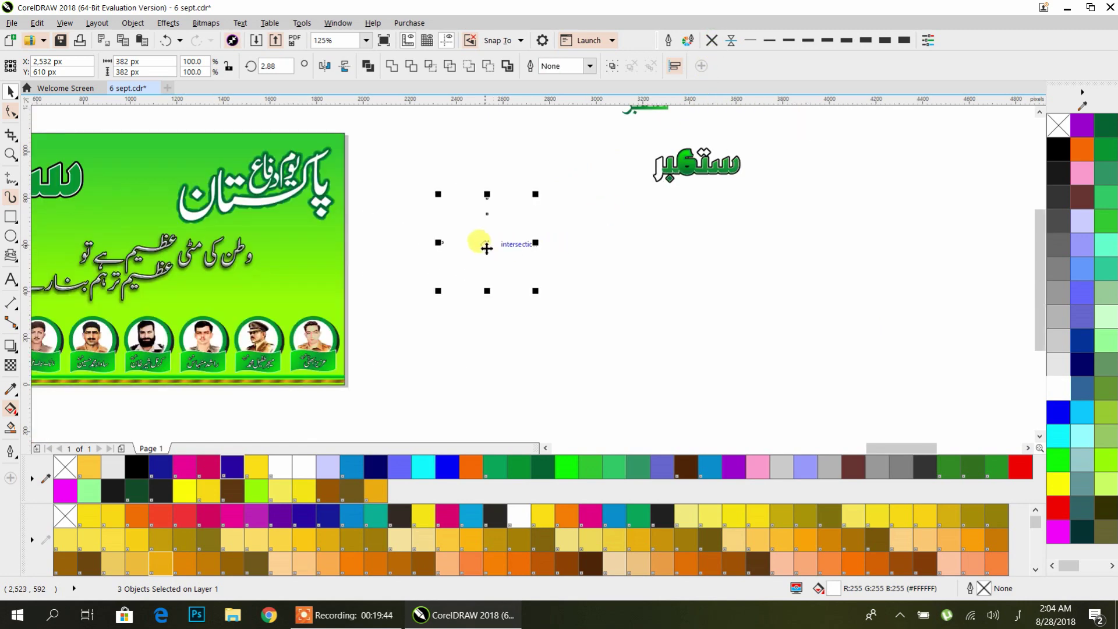
pyautogui.moveTo(481, 242); pyautogui.dragTo(313, 270)
pyautogui.scroll(1, 300, 266)
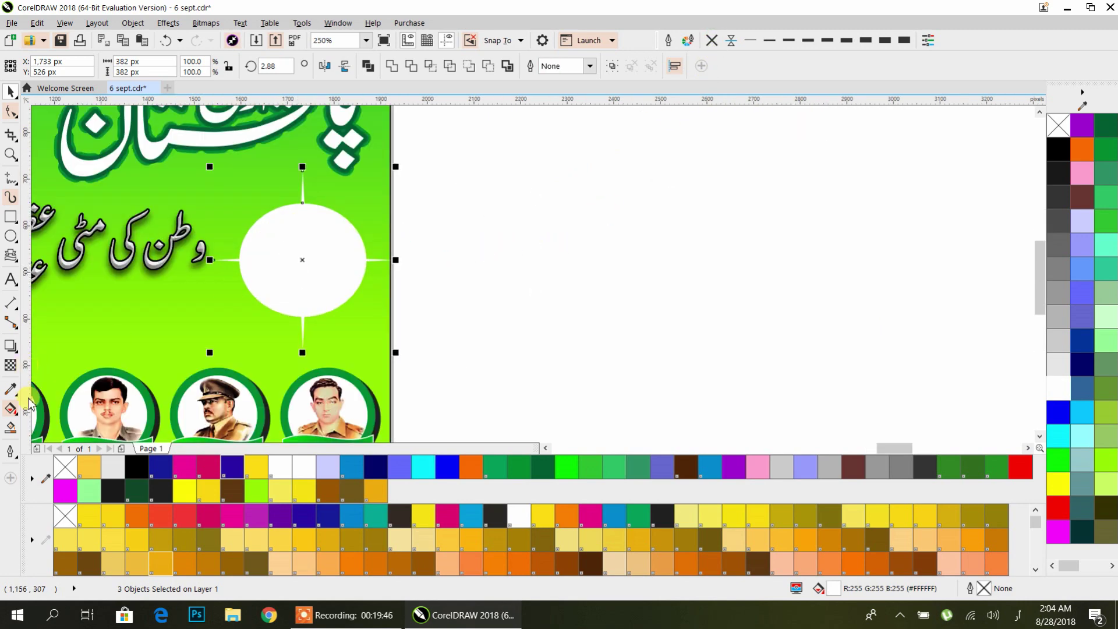
# Step: Apply an elliptical fountain transparency to the white ellipse, fading outwards from its centre, and extend the fade slightly outwards
pyautogui.click(445, 294)
pyautogui.click(347, 295)
pyautogui.click(10, 365)
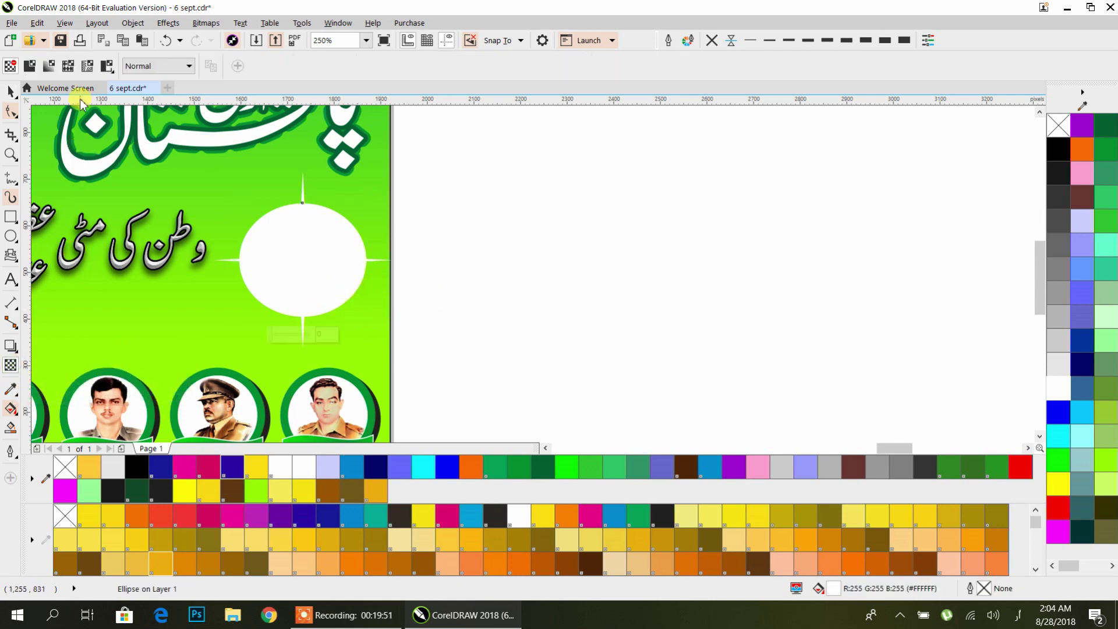
pyautogui.click(50, 66)
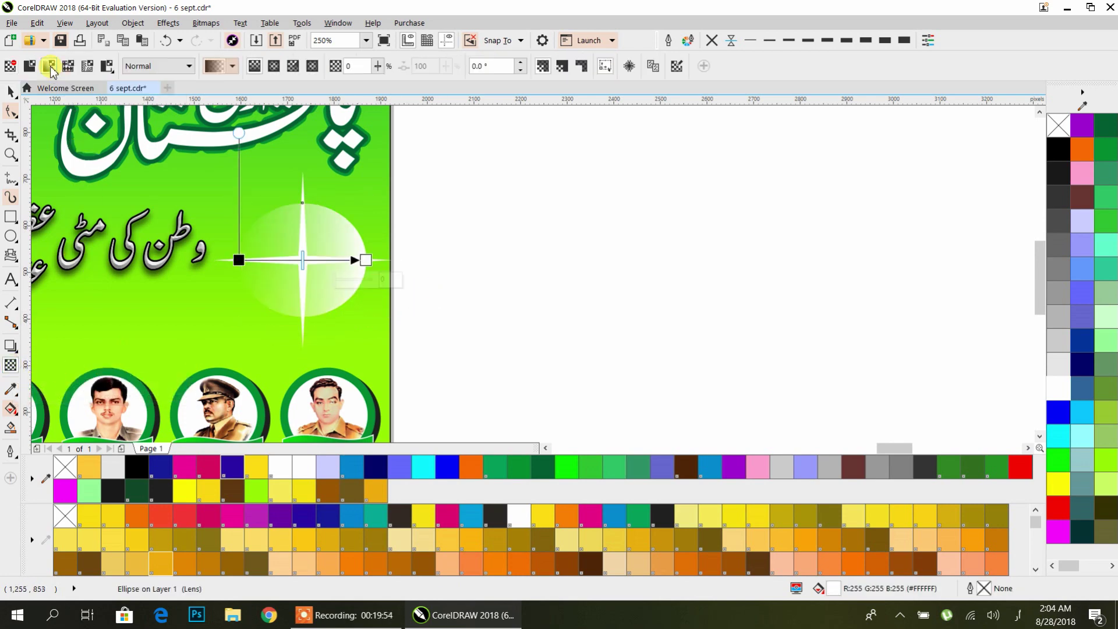
pyautogui.click(272, 65)
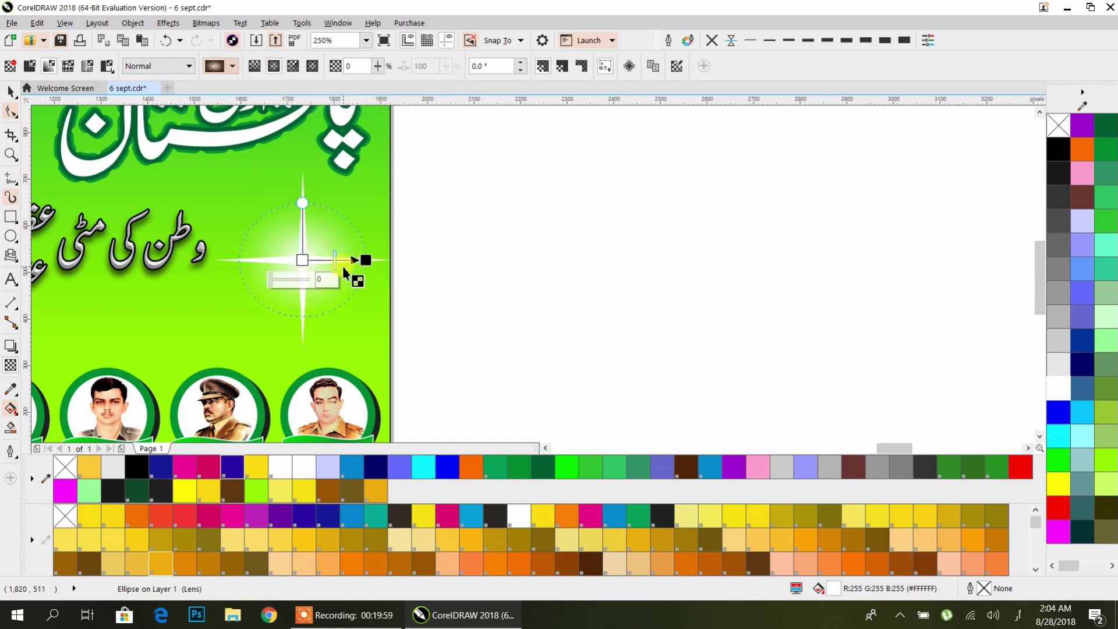
pyautogui.scroll(2, 364, 260)
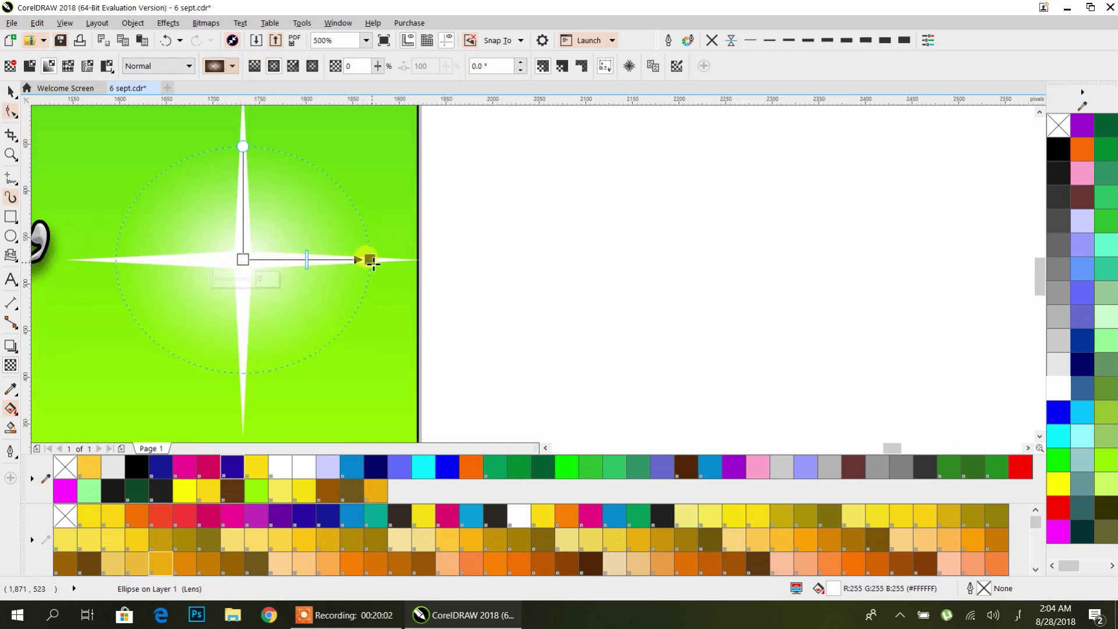
pyautogui.moveTo(371, 260)
pyautogui.mouseDown()
pyautogui.moveTo(401, 259)
pyautogui.moveTo(381, 262)
pyautogui.mouseUp()
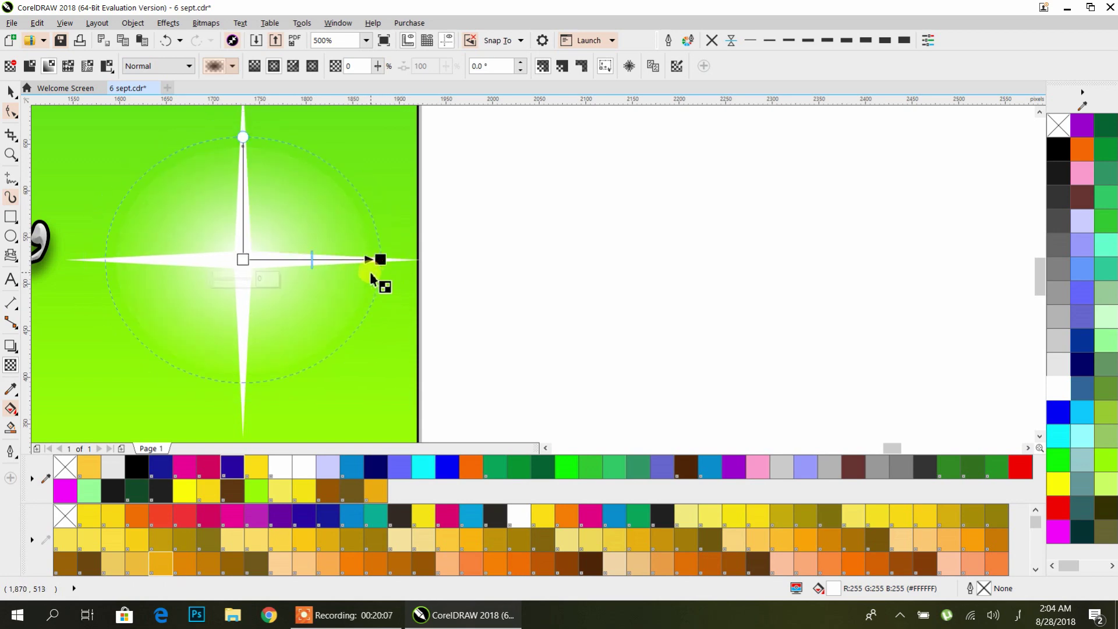
# Step: Weld the horizontal and vertical white diamonds into a single star shape
pyautogui.click(10, 91)
pyautogui.click(651, 250)
pyautogui.click(406, 257)
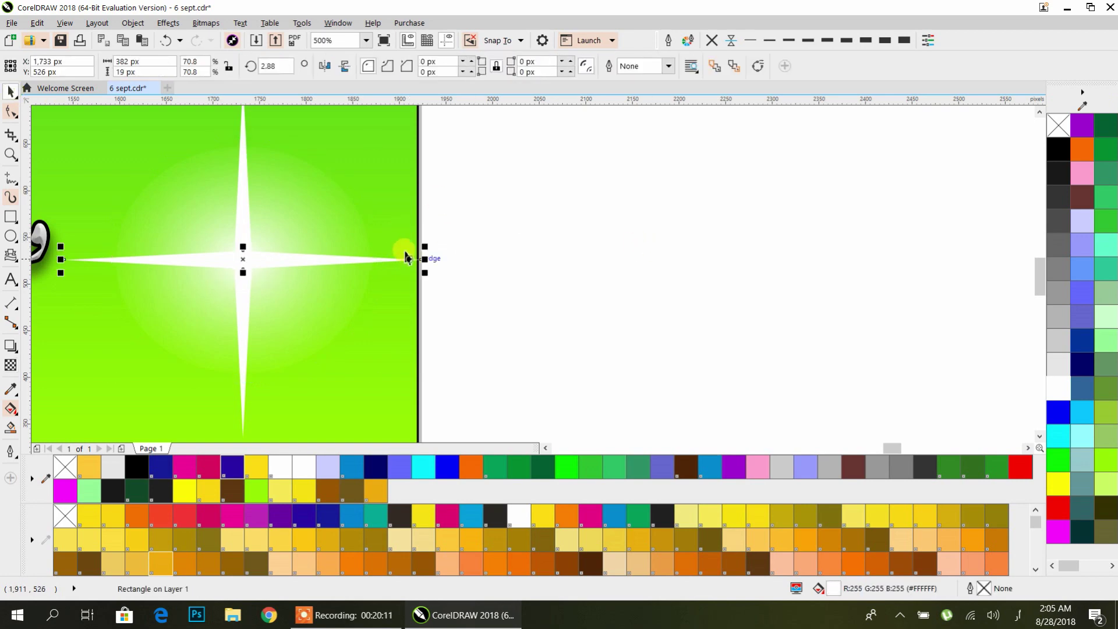
pyautogui.keyDown('shift'); pyautogui.click(242, 112); pyautogui.keyUp('shift')
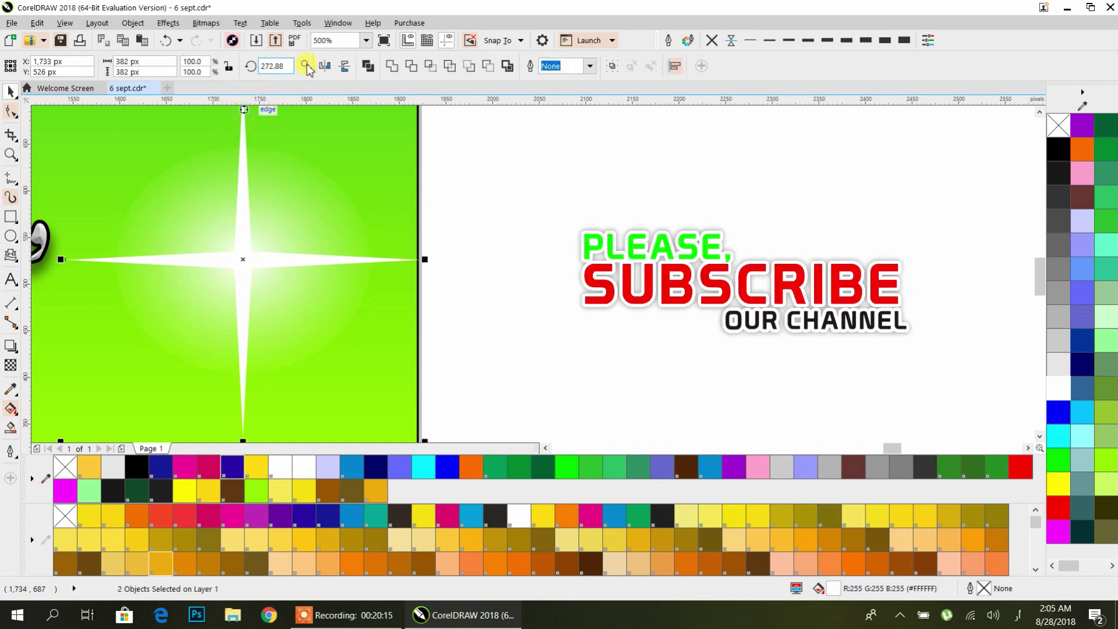
pyautogui.click(543, 229)
# Step: Apply an elliptical fountain transparency to the white star so its points fade outwards from the centre
pyautogui.click(327, 210)
pyautogui.scroll(-2, 327, 212)
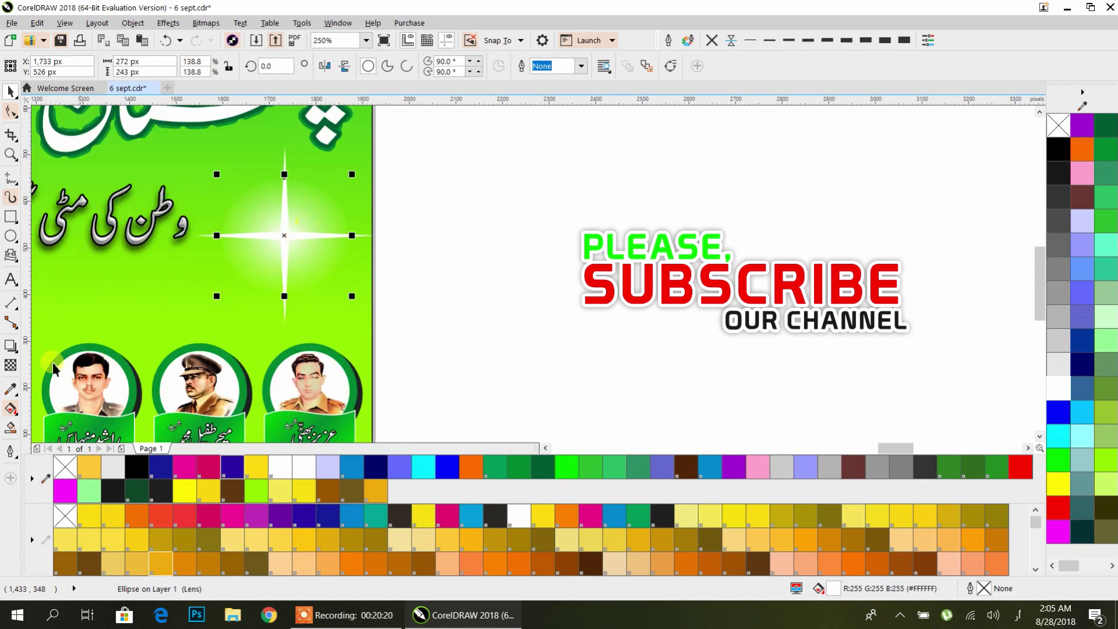
pyautogui.click(11, 367)
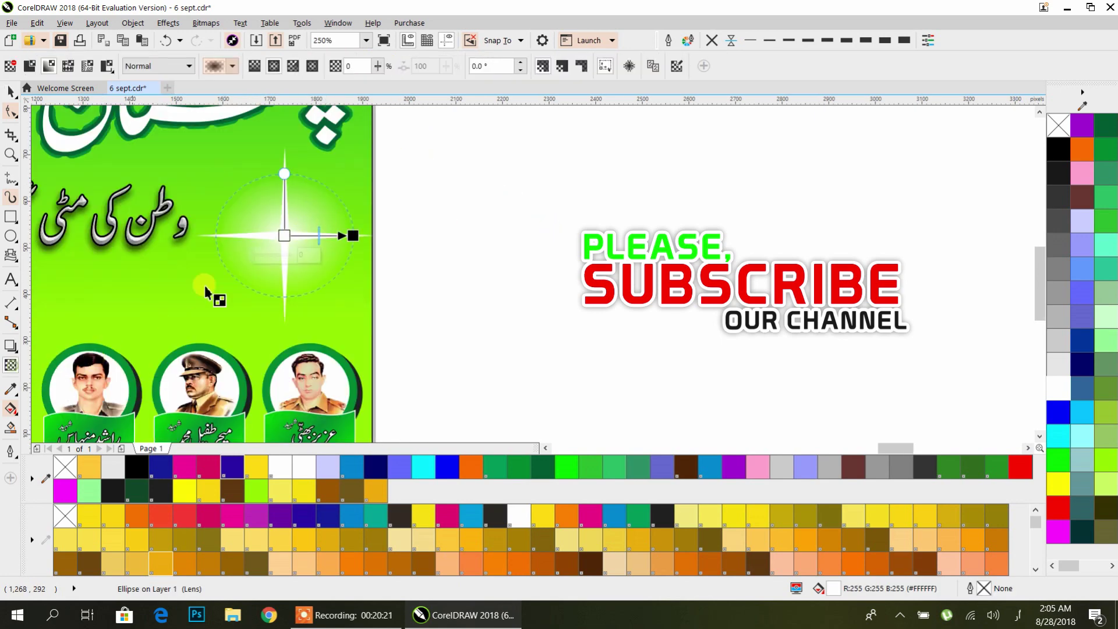
pyautogui.click(287, 158)
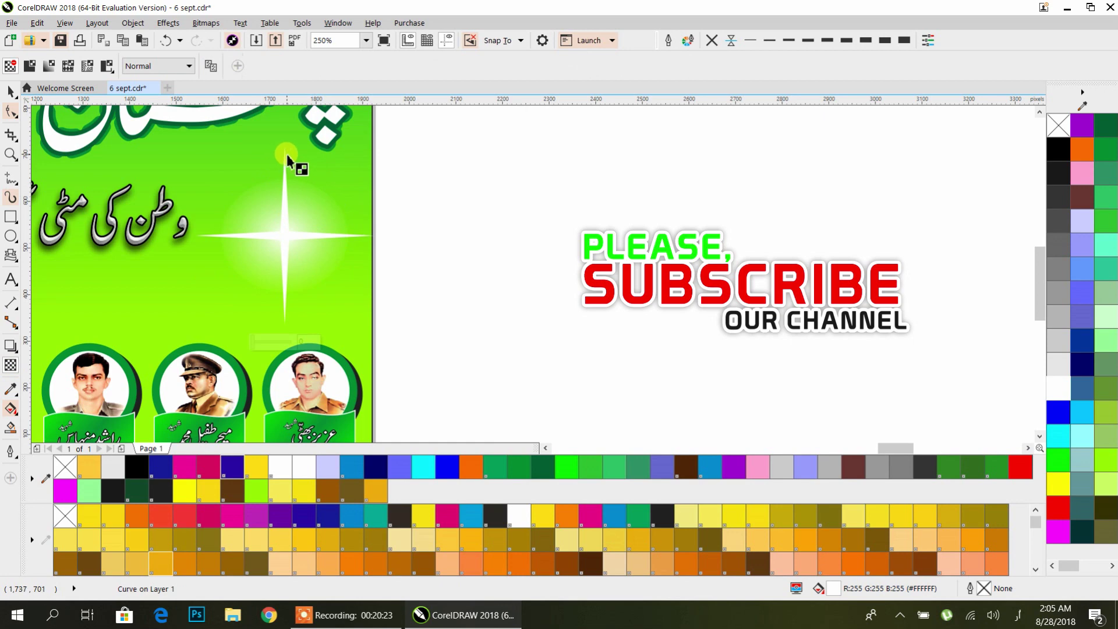
pyautogui.click(48, 66)
pyautogui.click(273, 67)
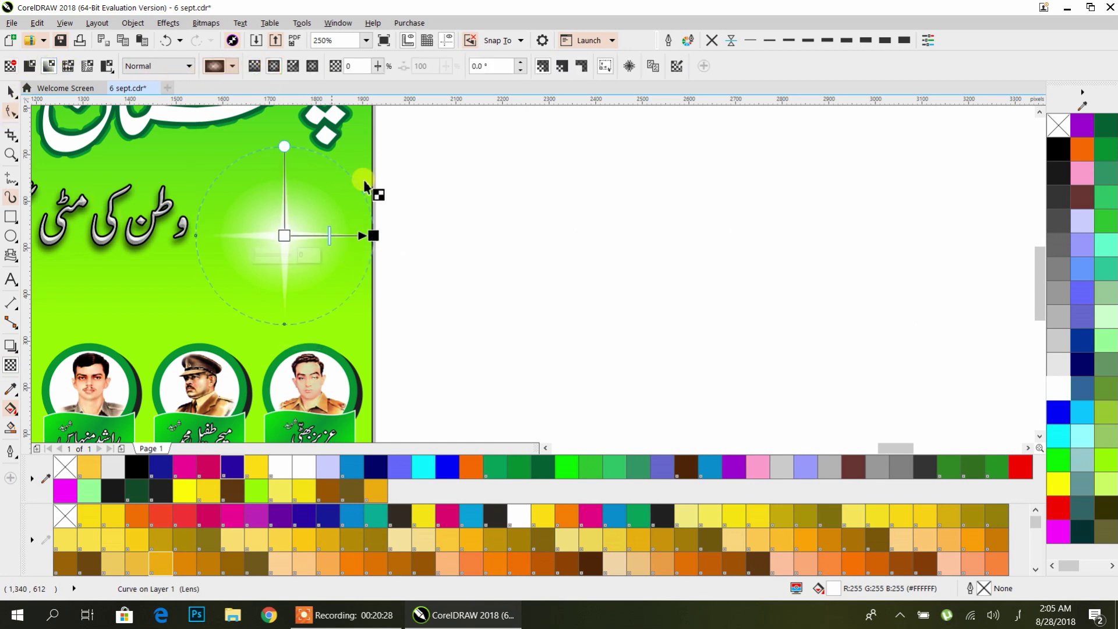
pyautogui.moveTo(373, 236); pyautogui.dragTo(416, 256)
# Step: Move the round glow aside and add a copy of the faded star rotated to 330° about the same centre
pyautogui.click(9, 94)
pyautogui.click(414, 191)
pyautogui.click(286, 214)
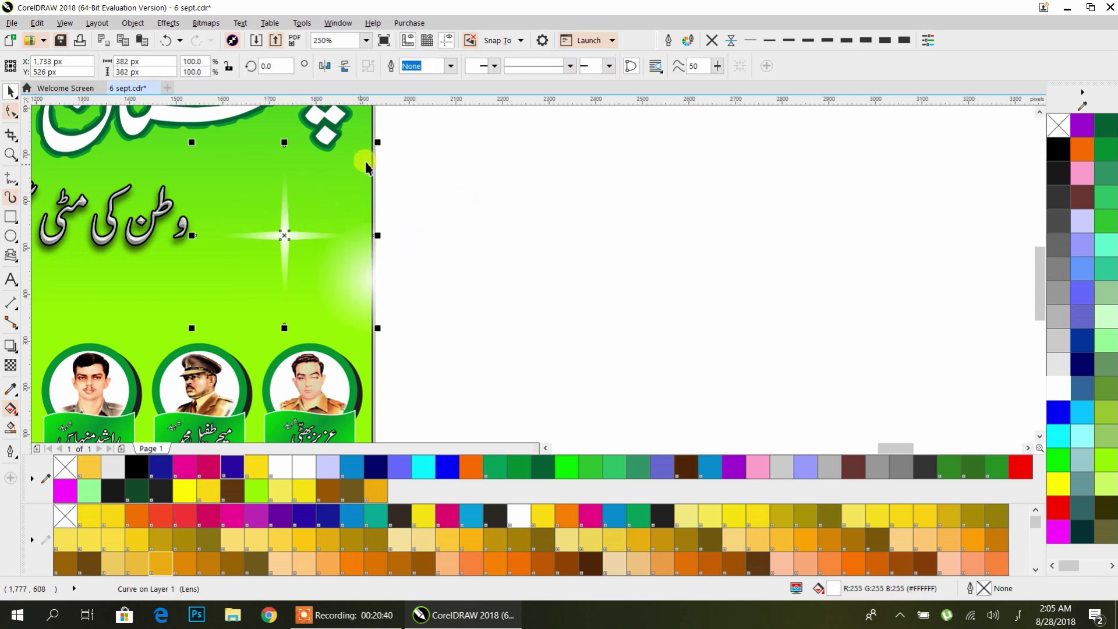
pyautogui.click(289, 215)
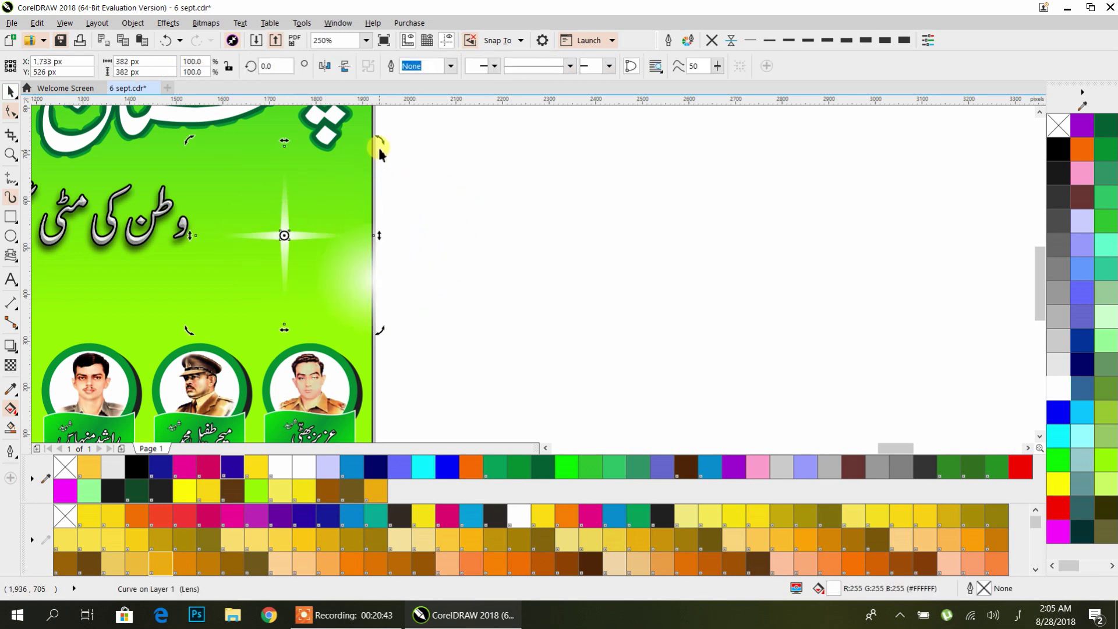
pyautogui.moveTo(380, 141); pyautogui.dragTo(413, 199)
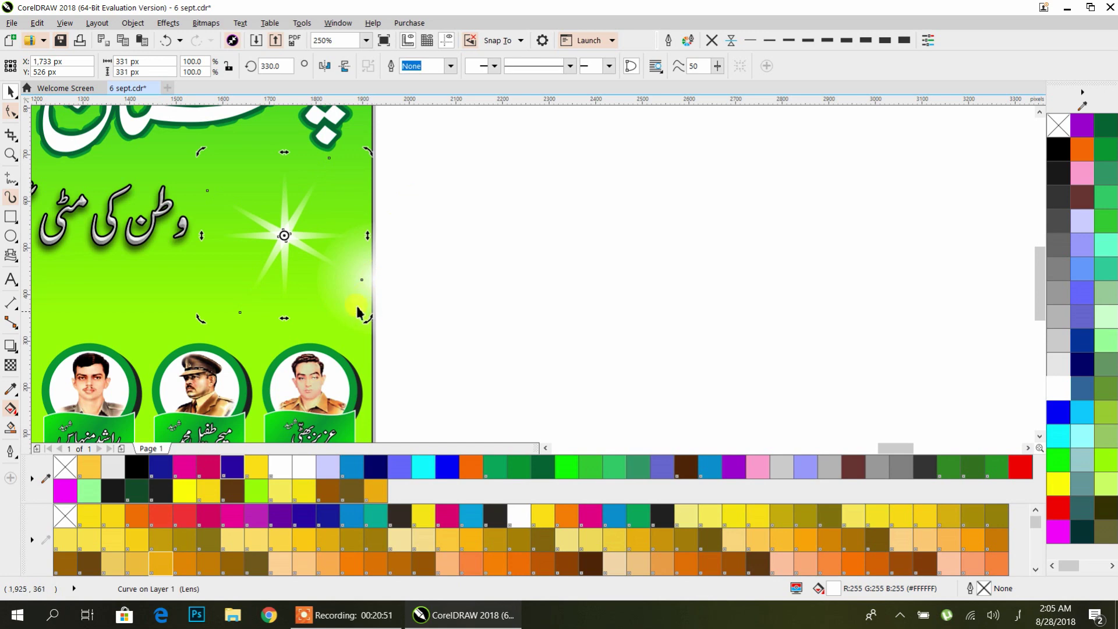
# Step: Shrink the rotated star copy about its centre and move the round glow back onto the star's centre
pyautogui.click(286, 236)
pyautogui.moveTo(365, 319); pyautogui.dragTo(473, 361)
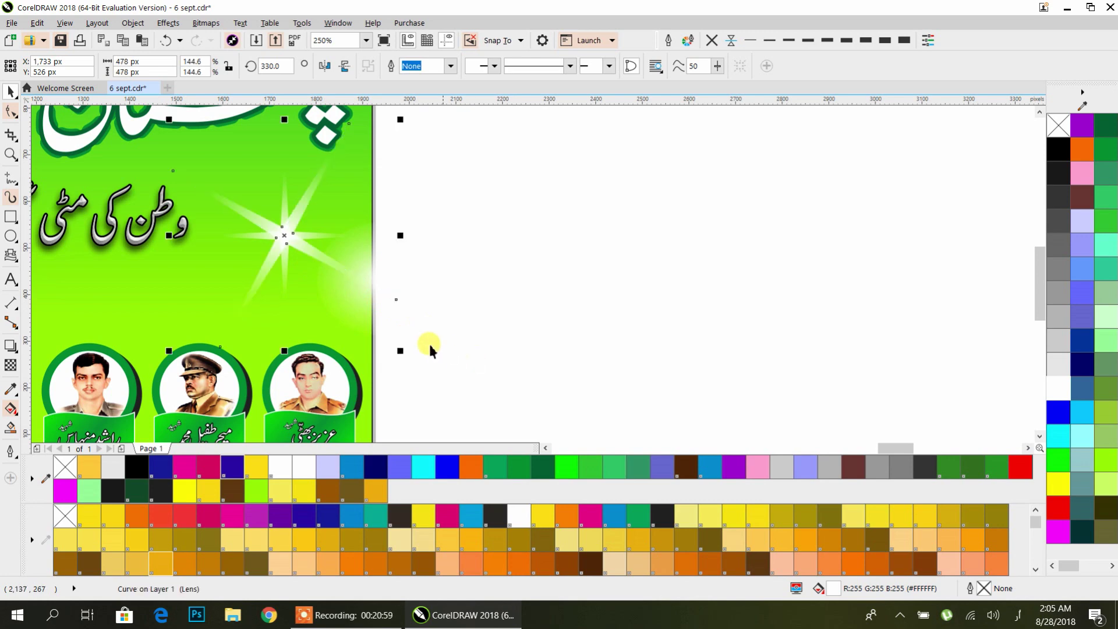
pyautogui.moveTo(400, 352); pyautogui.dragTo(285, 239)
# Step: Scale the round glow about the star's centre to about 179 by 160 px
pyautogui.moveTo(352, 297); pyautogui.dragTo(326, 272)
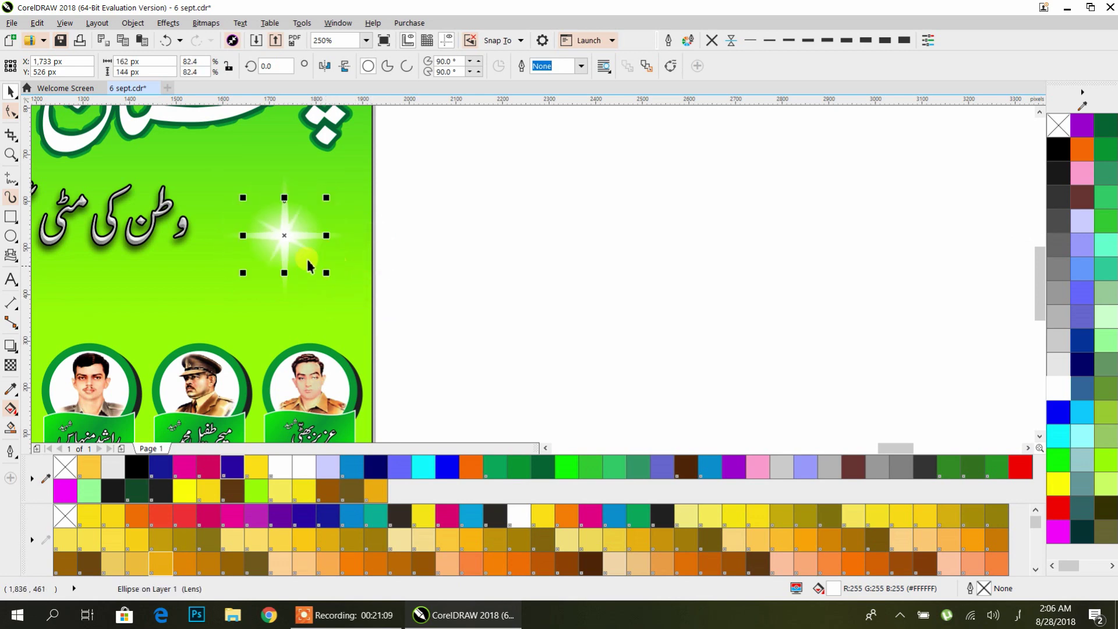
pyautogui.scroll(2, 303, 251)
pyautogui.moveTo(347, 319); pyautogui.dragTo(355, 324)
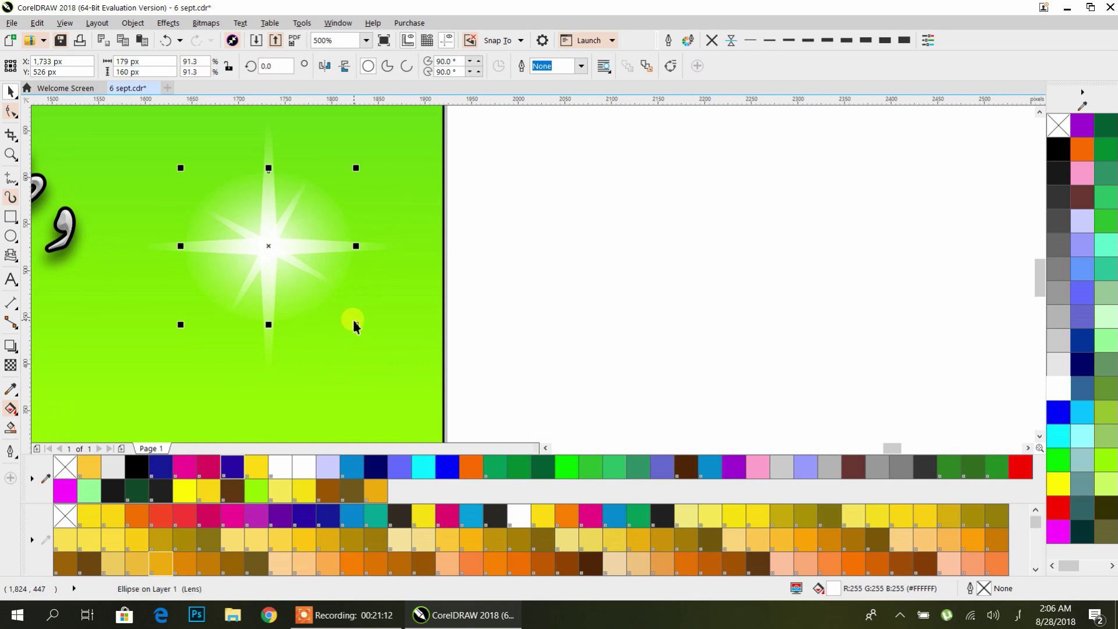
pyautogui.moveTo(274, 326); pyautogui.dragTo(275, 331)
pyautogui.scroll(-2, 307, 295)
# Step: Group the glow and both stars, scale the sparkle to about 201 px square, and place it beside the slogan's first line
pyautogui.click(425, 201)
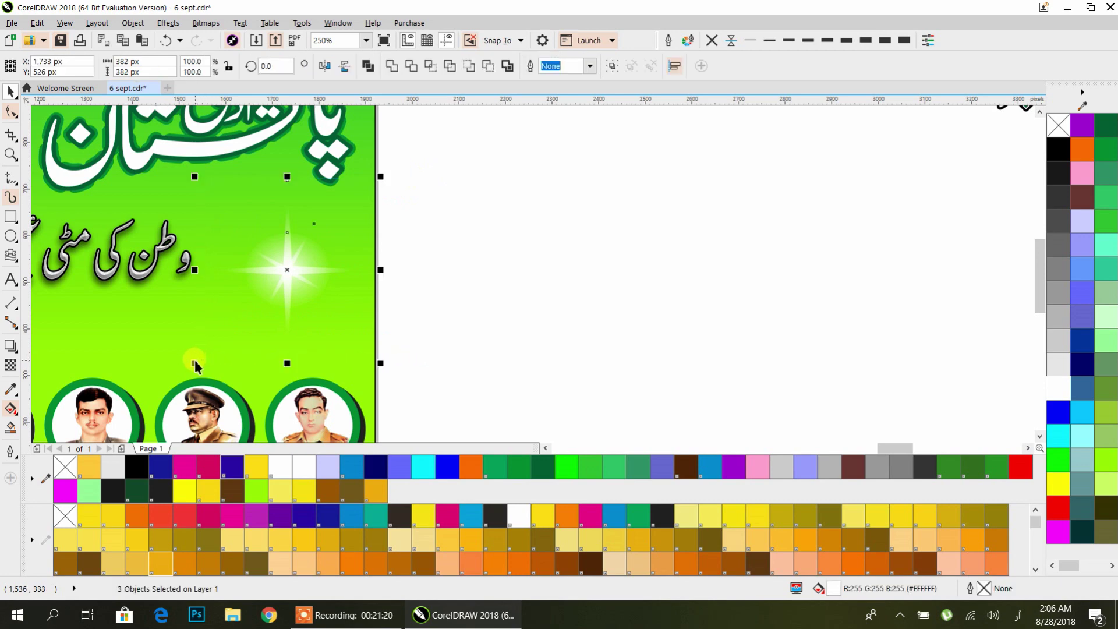
pyautogui.hotkey('ctrl', 'g')
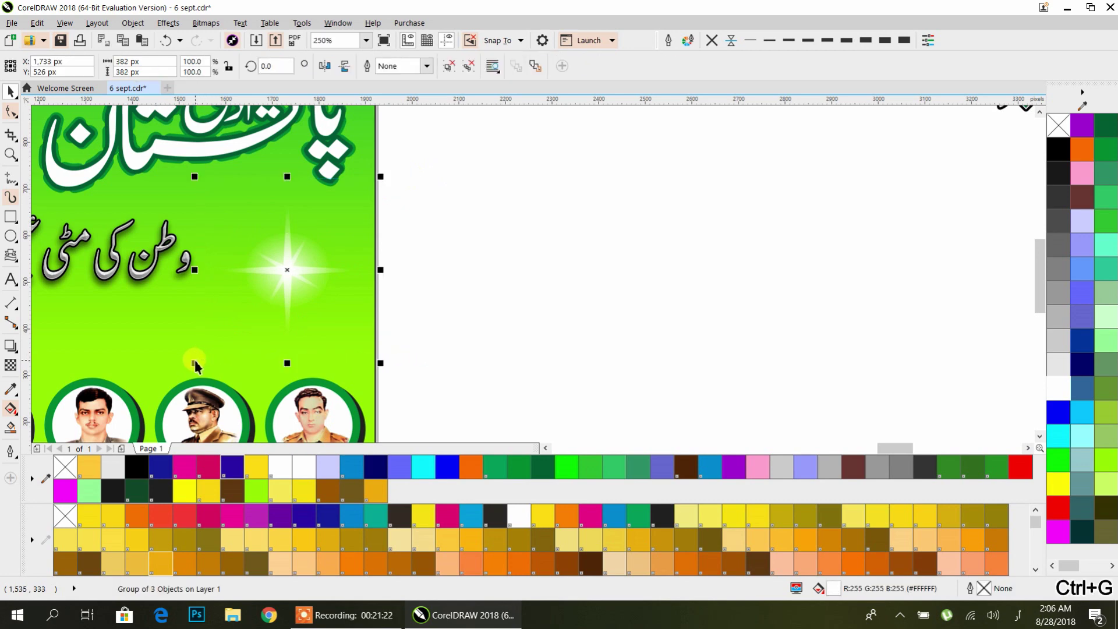
pyautogui.moveTo(380, 364); pyautogui.dragTo(510, 242)
pyautogui.scroll(-2, 520, 242)
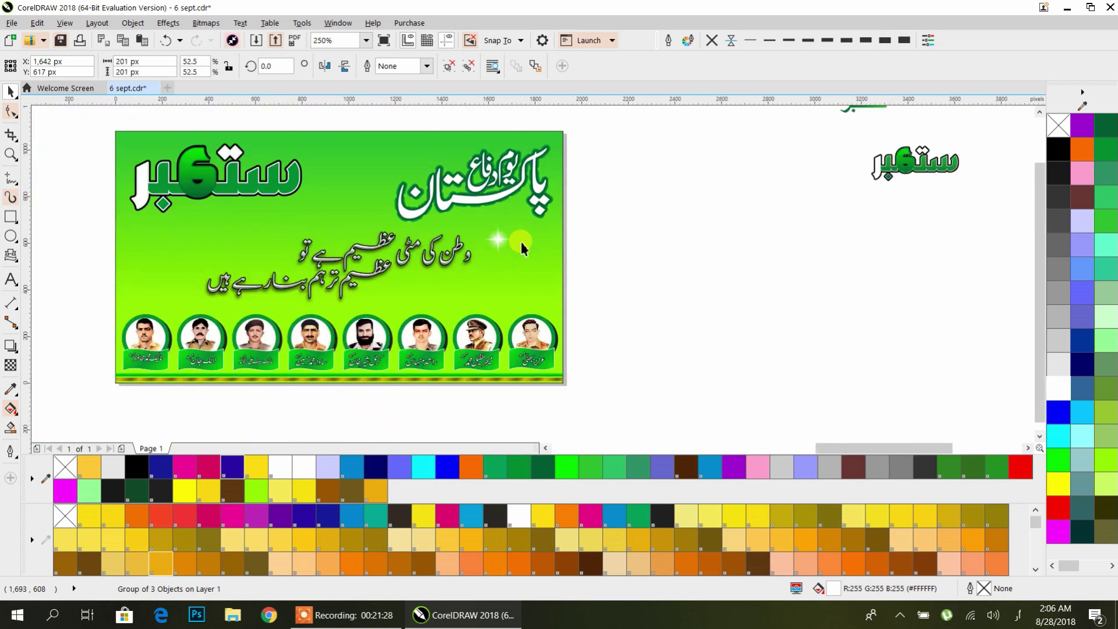
# Step: Scatter copies of the sparkle across the banner, over the titles, the slogan and the empty green background, and deselect them
pyautogui.scroll(1, 509, 246)
pyautogui.moveTo(511, 237); pyautogui.dragTo(364, 172)
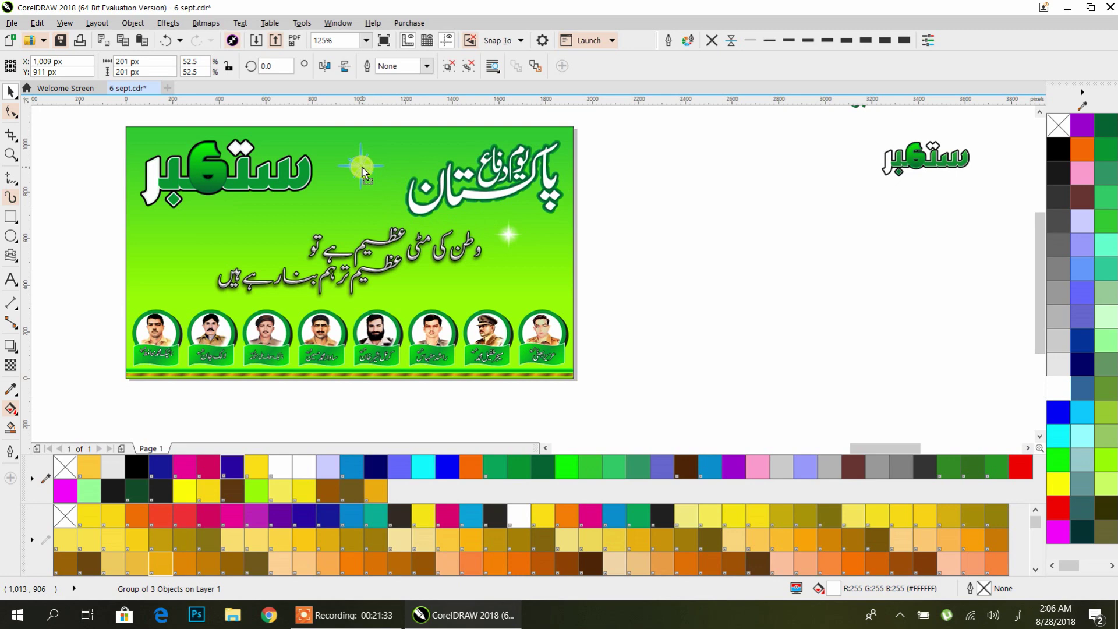
pyautogui.press('space')
pyautogui.moveTo(362, 169)
pyautogui.mouseDown()
pyautogui.moveTo(166, 273)
pyautogui.moveTo(287, 295)
pyautogui.moveTo(477, 288)
pyautogui.moveTo(456, 149)
pyautogui.moveTo(140, 157)
pyautogui.moveTo(163, 204)
pyautogui.mouseUp()
pyautogui.press('space')
pyautogui.press('space')
pyautogui.press('space')
pyautogui.press('space')
pyautogui.press('space')
pyautogui.press('space')
pyautogui.press('space')
pyautogui.moveTo(167, 205); pyautogui.dragTo(430, 340)
pyautogui.click(676, 299)
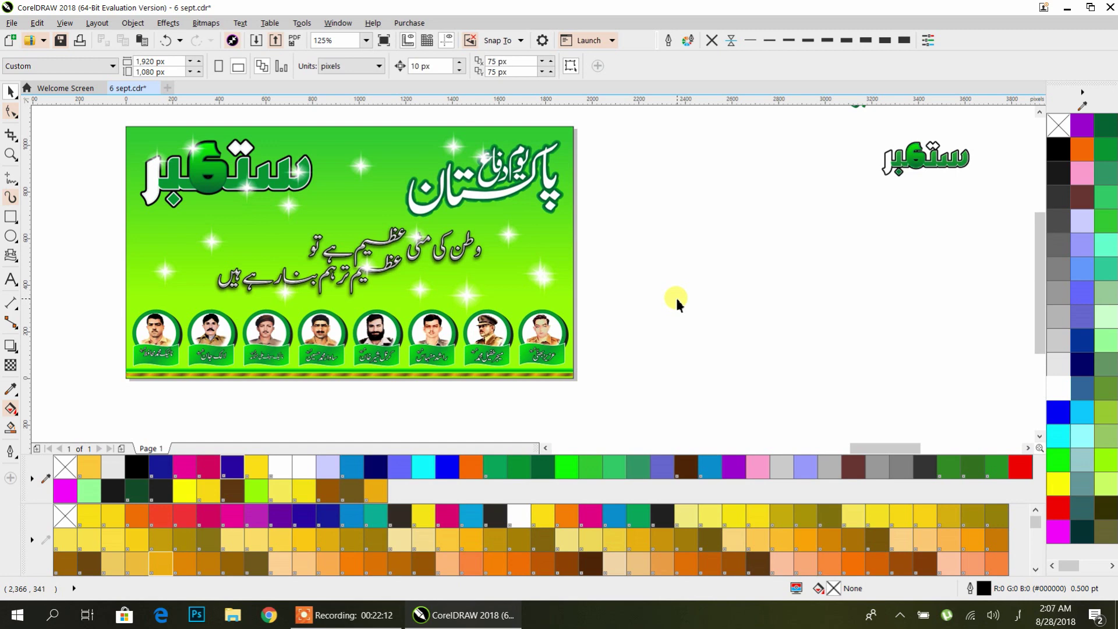
# Step: Scale the sparkle on the یوم دفاع lettering down to about 114 px square, position it over those words, and deselect it
pyautogui.moveTo(580, 274); pyautogui.dragTo(644, 280)
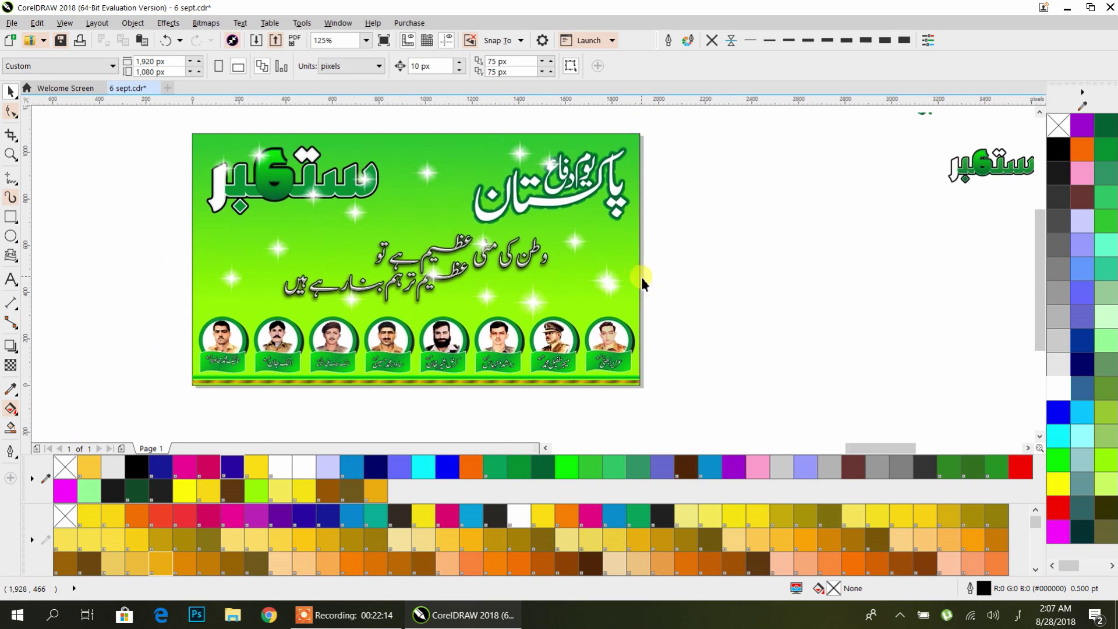
pyautogui.scroll(5, 532, 146)
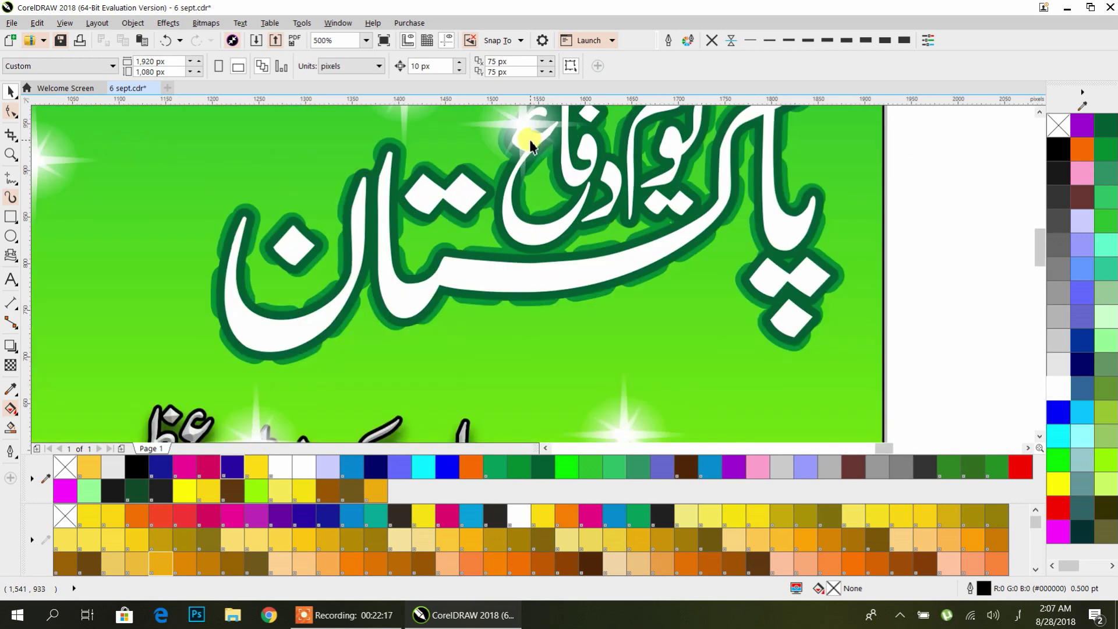
pyautogui.click(549, 168)
pyautogui.moveTo(538, 211); pyautogui.dragTo(553, 325)
pyautogui.moveTo(634, 353); pyautogui.dragTo(550, 268)
pyautogui.moveTo(499, 217); pyautogui.dragTo(606, 235)
pyautogui.scroll(-5, 607, 235)
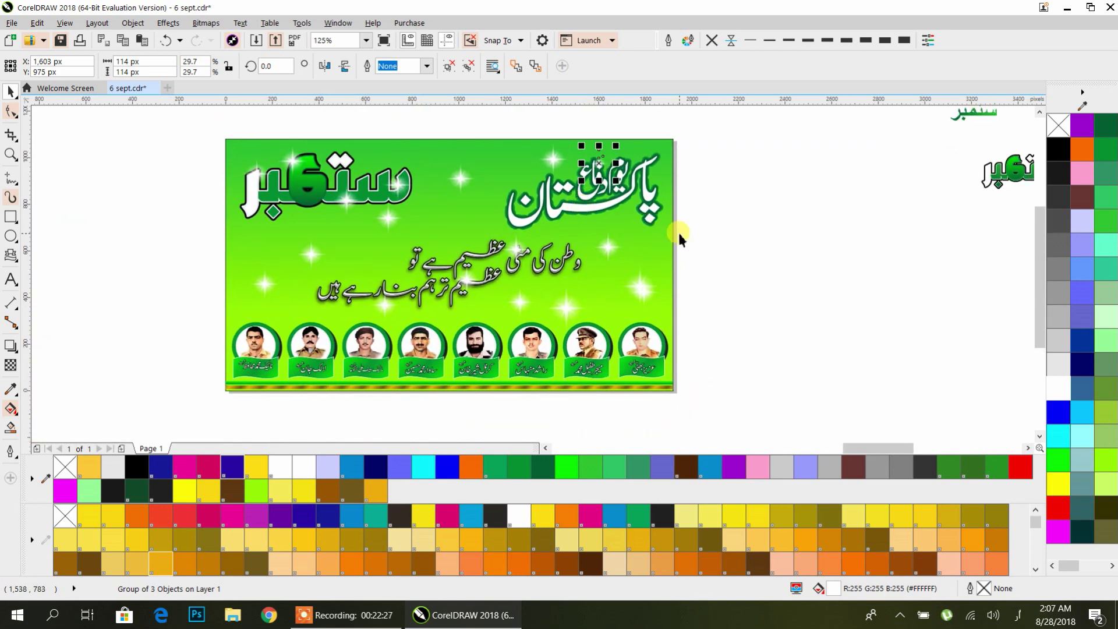
pyautogui.click(664, 231)
pyautogui.click(710, 146)
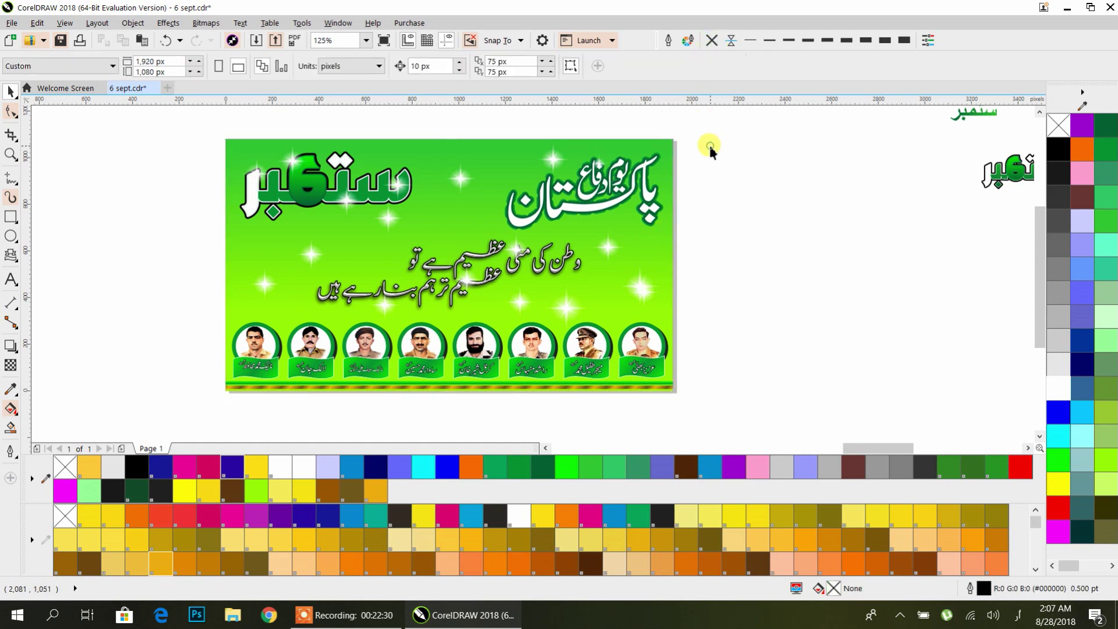
# Step: Select all the objects of the finished banner on the page
pyautogui.moveTo(704, 128); pyautogui.dragTo(651, 193)
pyautogui.moveTo(359, 361); pyautogui.dragTo(212, 418)
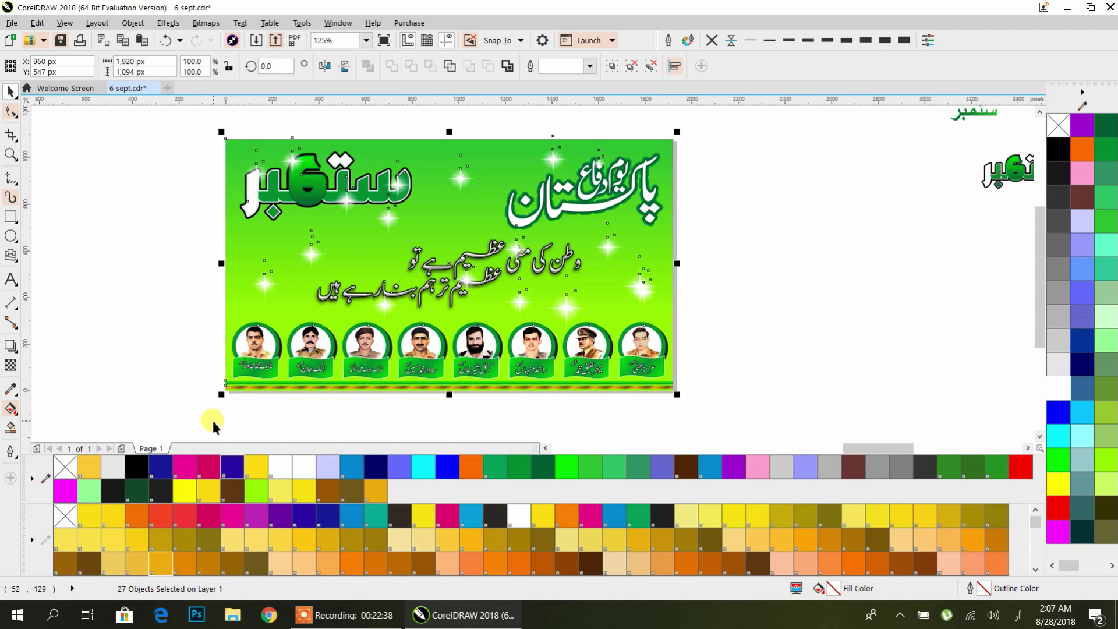
pyautogui.click(343, 614)
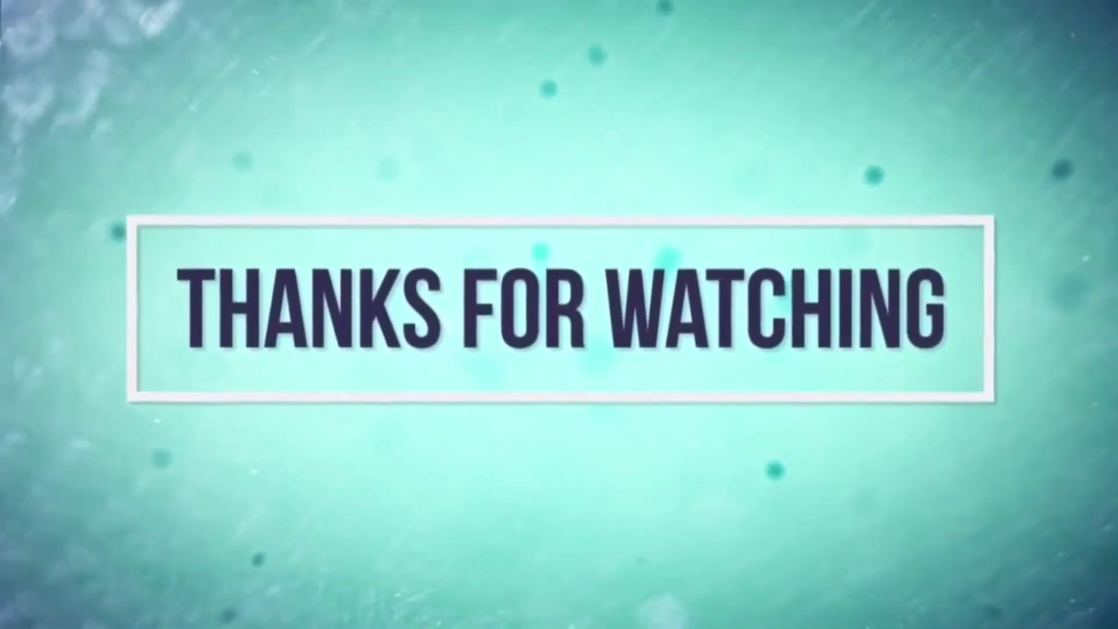